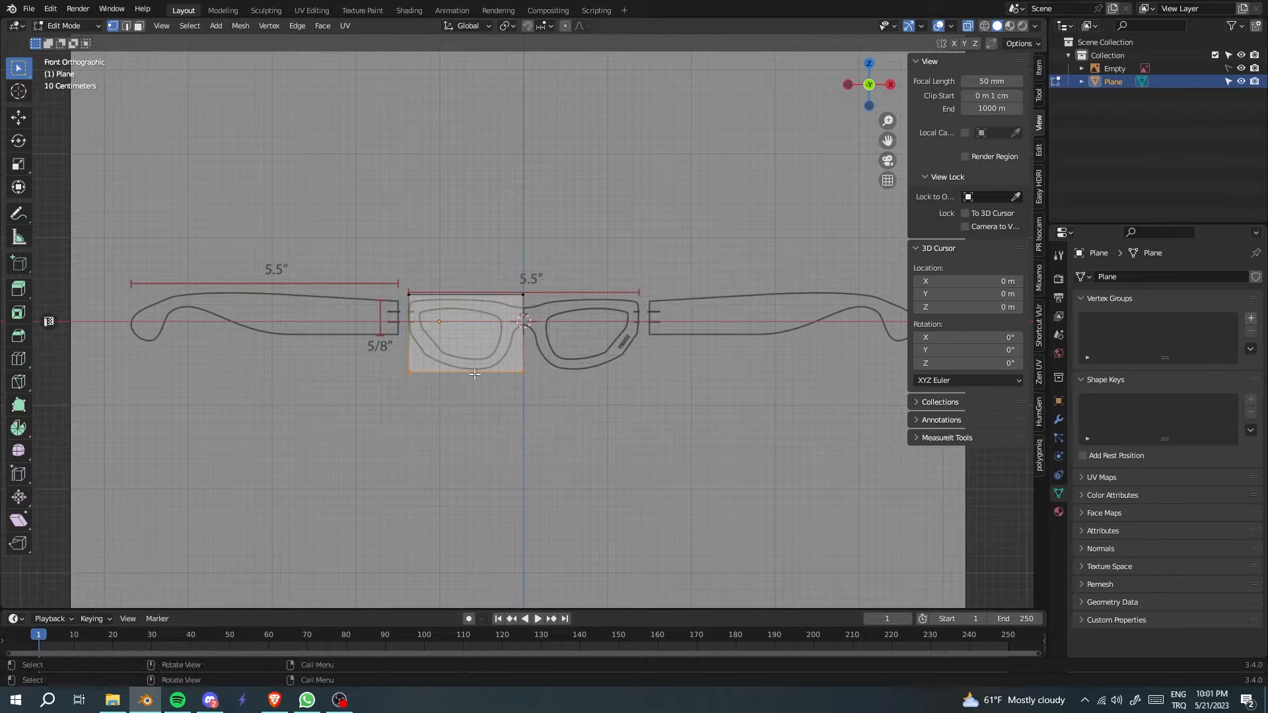
Move the plane's bottom and top edges vertically onto the lower and upper extents of the left lens frame in the reference.
key("g")
key("z")
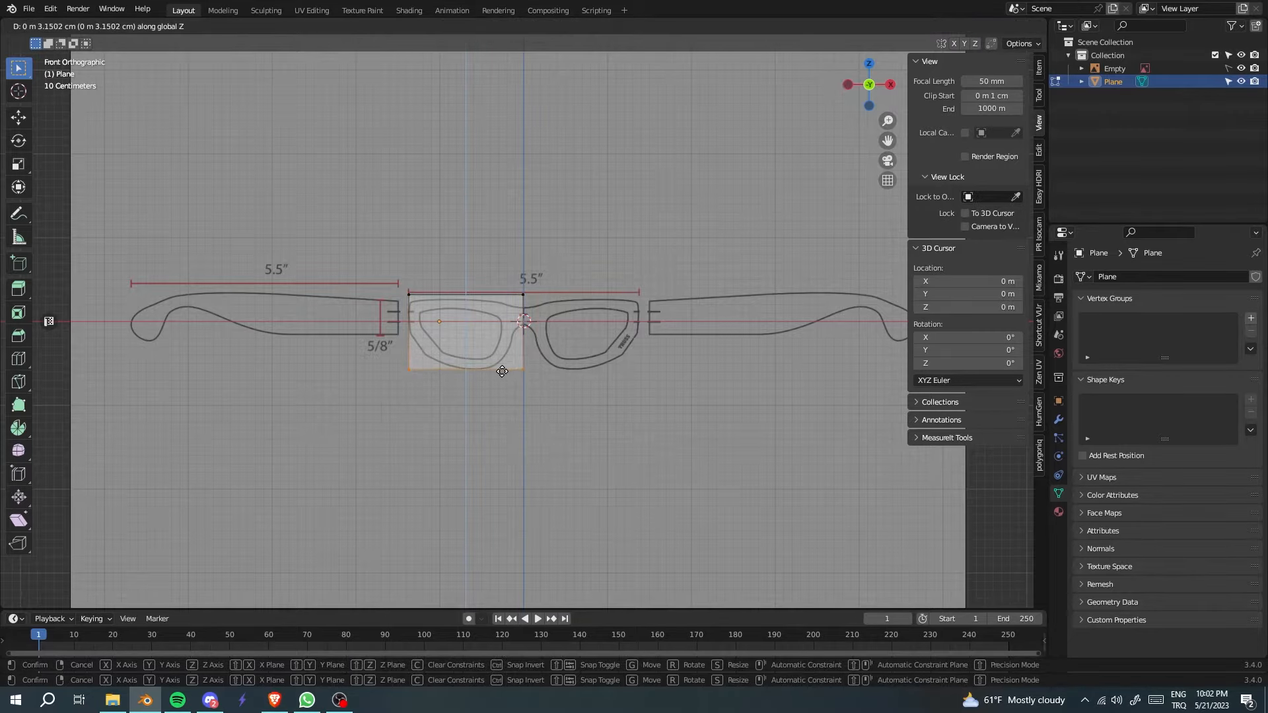
scroll(502, 371, "up", 6)
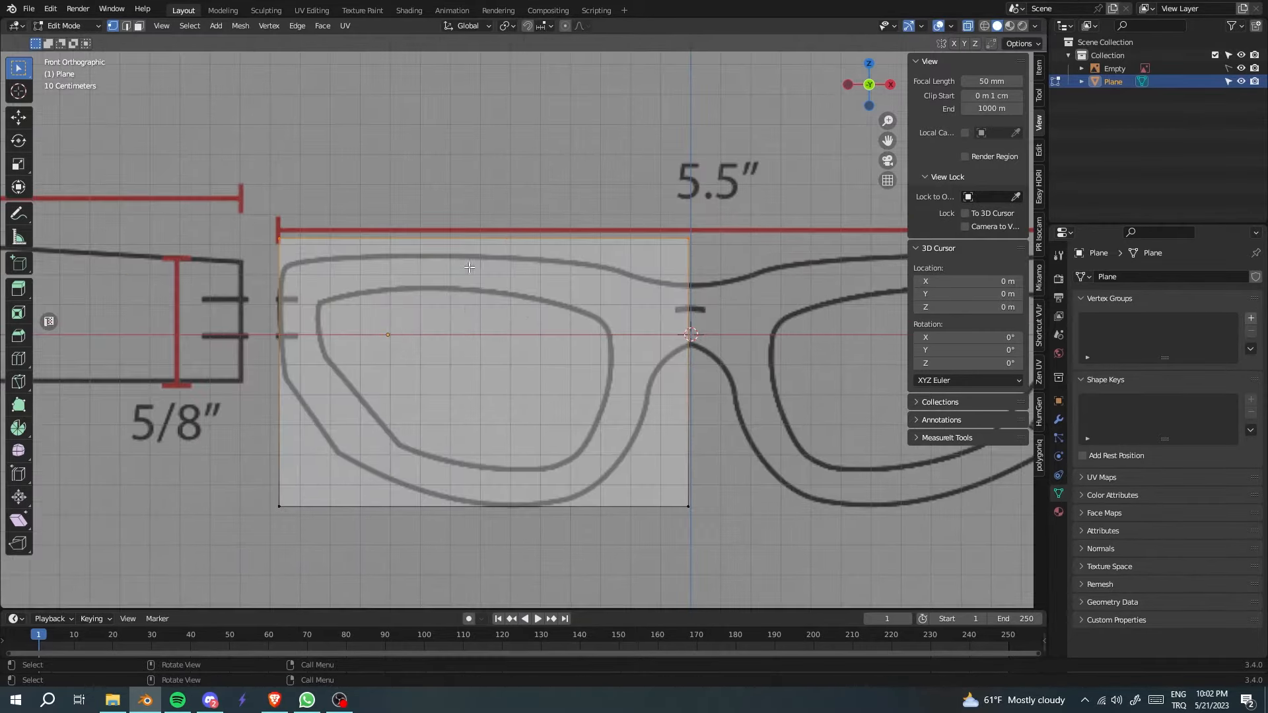
left_click(472, 282)
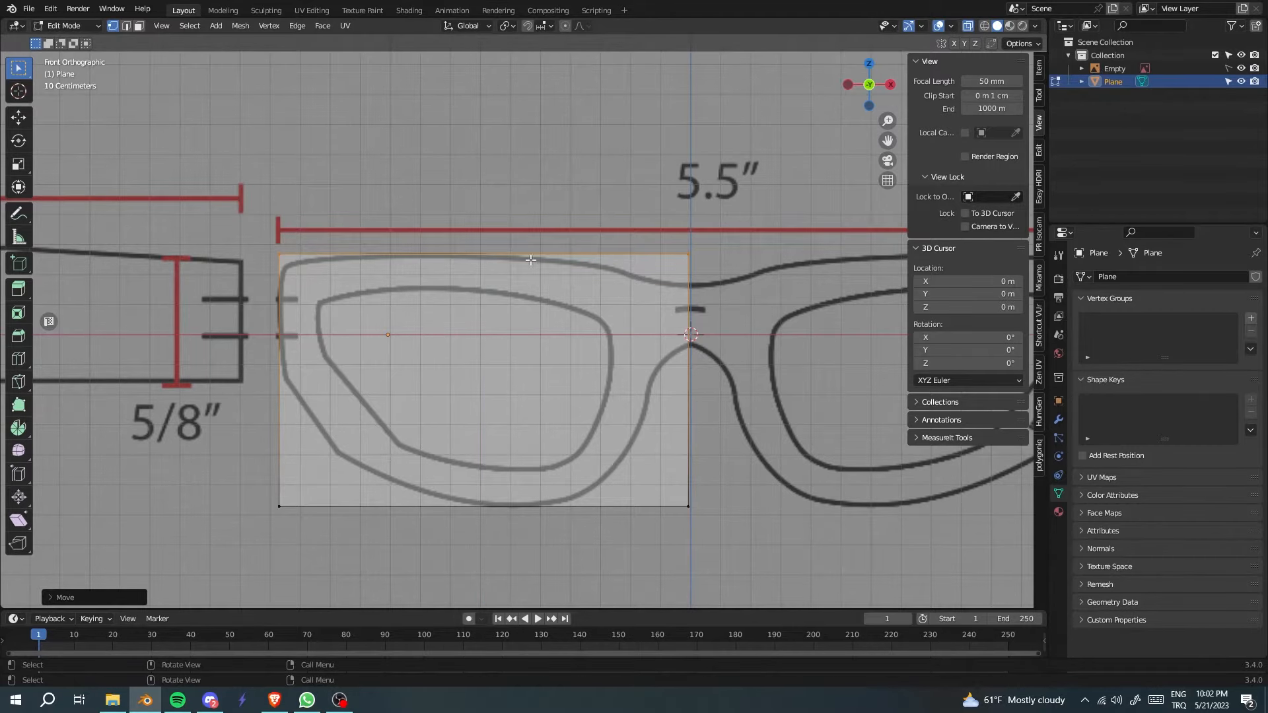
Add vertical and horizontal loop cuts through the plane's centre, a vertical one beside the bridge, and a horizontal one level with the bridge's upper line.
key("ctrl+r")
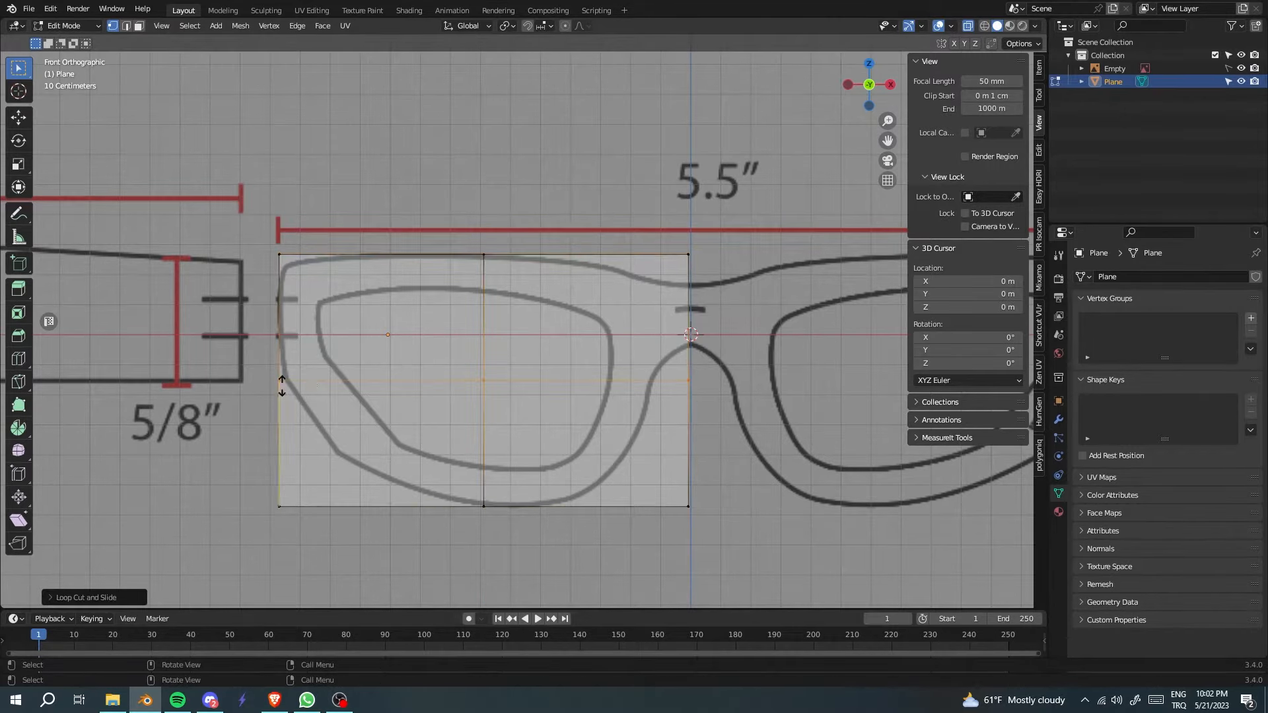
left_click(618, 247)
left_click(682, 255)
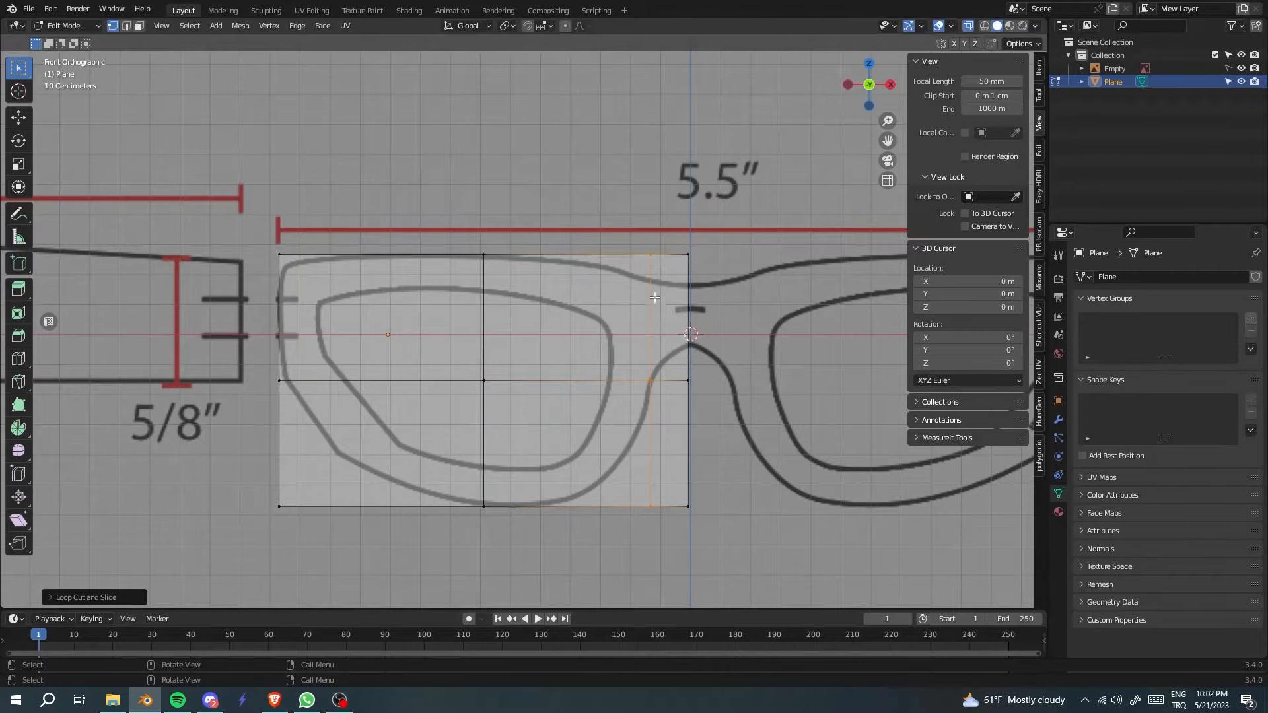
key("ctrl+r")
left_click(295, 312)
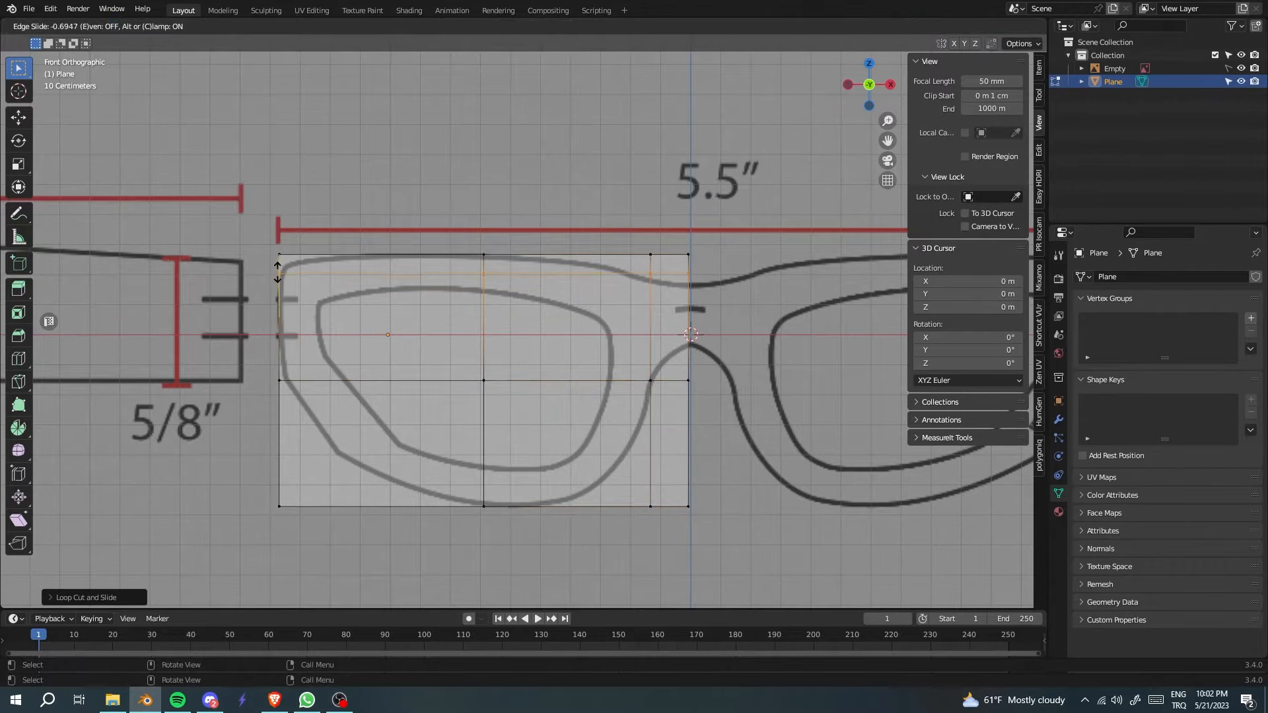
left_click(280, 281)
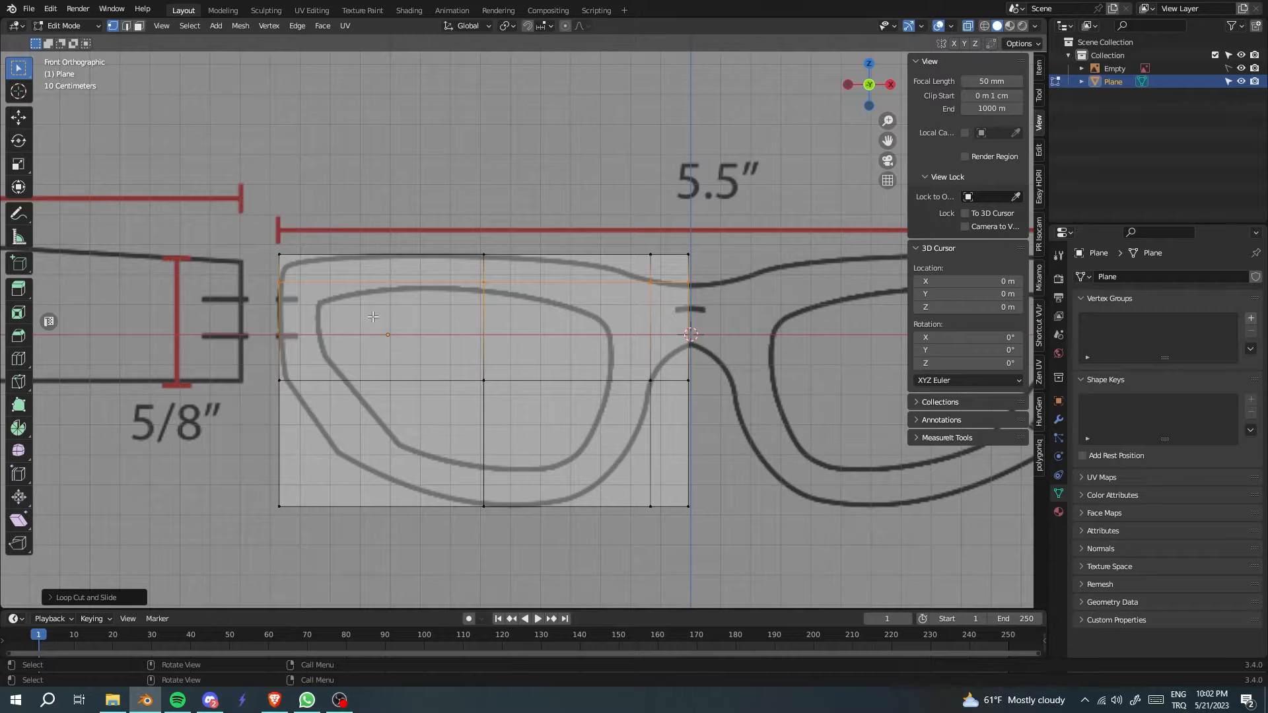
Add a vertical loop cut near the outer side and a horizontal one in the lower half, crossing at the frame's lower outer bend.
key("ctrl+r")
left_click(284, 281)
left_click(311, 321)
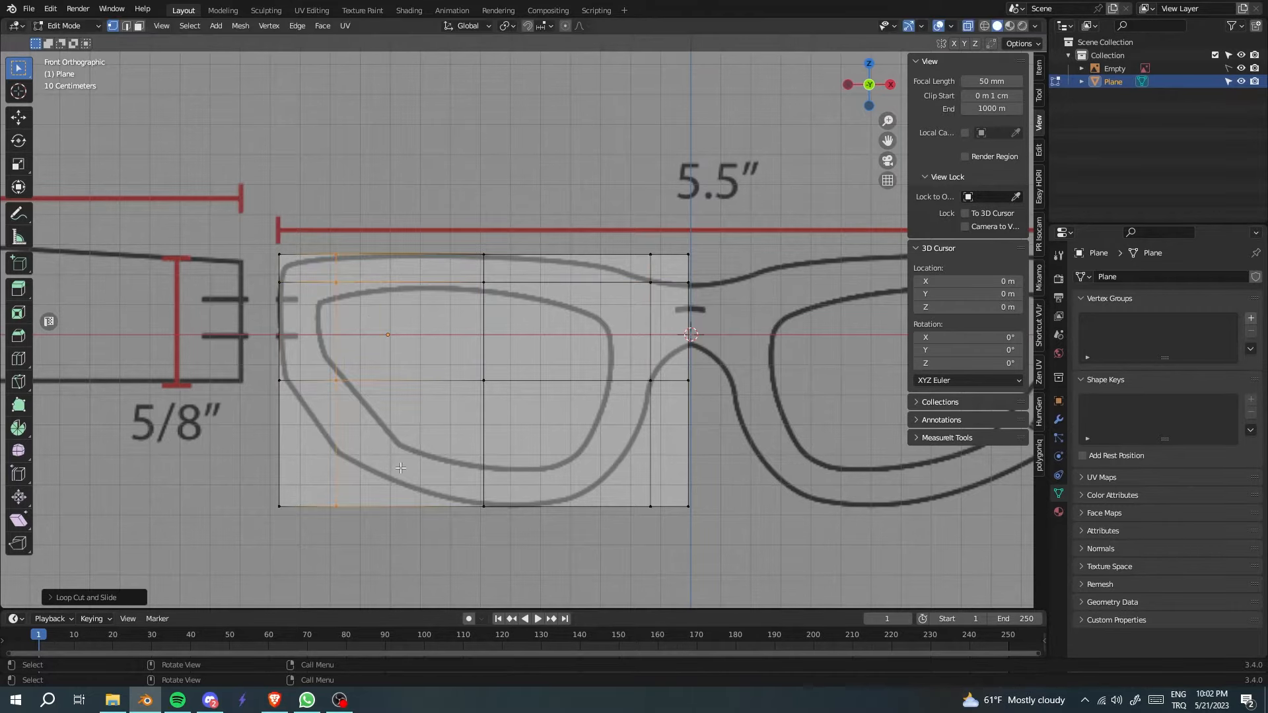
key("ctrl+r")
left_click(302, 445)
left_click(301, 454)
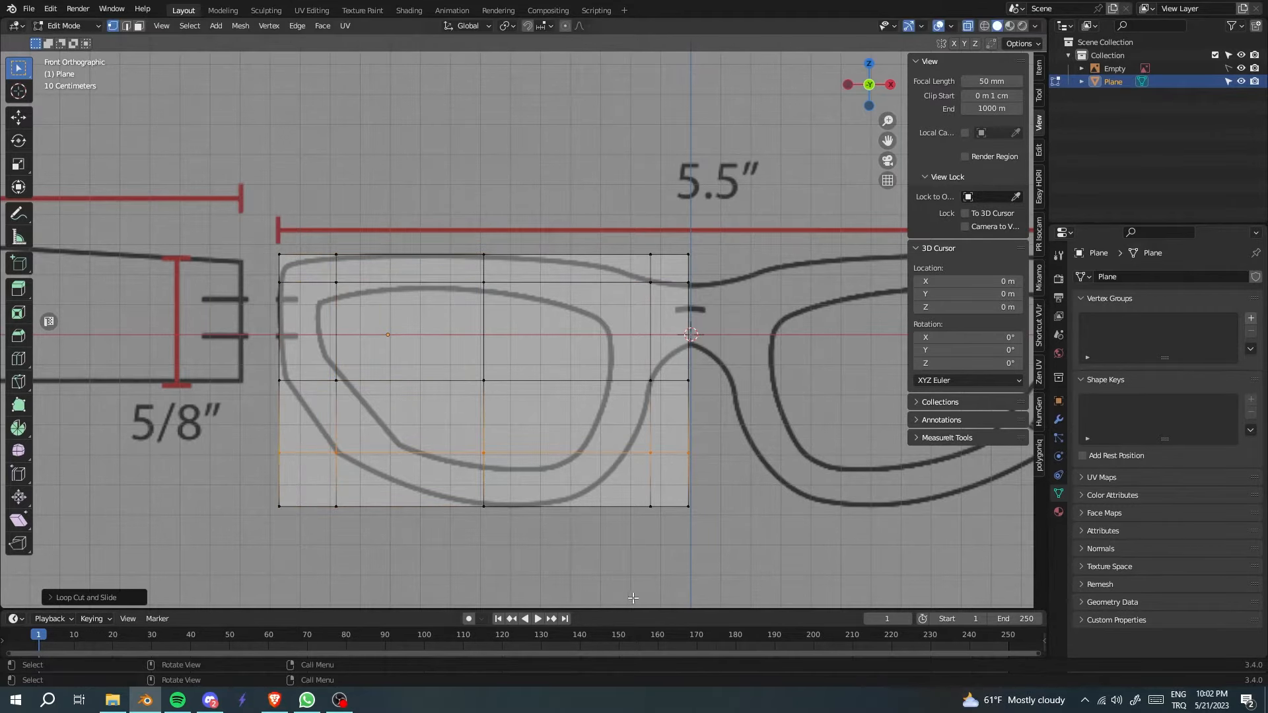
Delete the two faces below the nose bridge and the single face above it.
key("3")
left_click(669, 476)
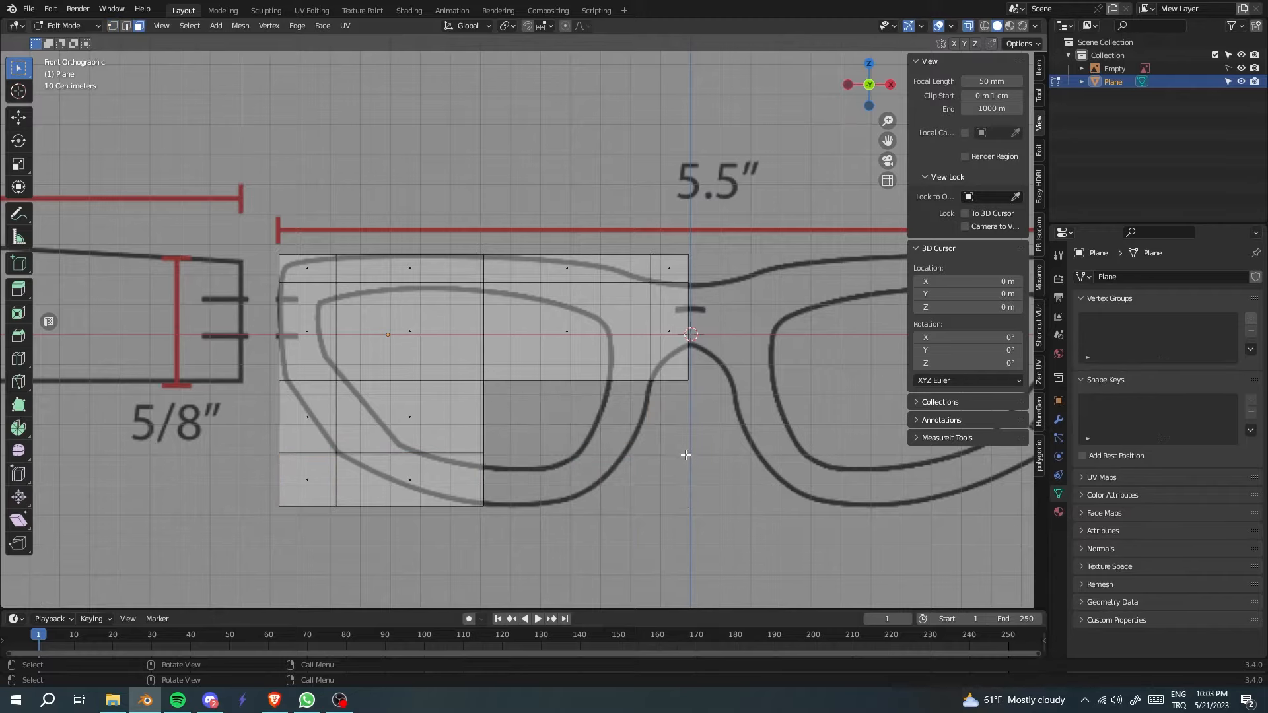
left_click(673, 407, "shift")
key("x")
left_click(645, 438)
key("x")
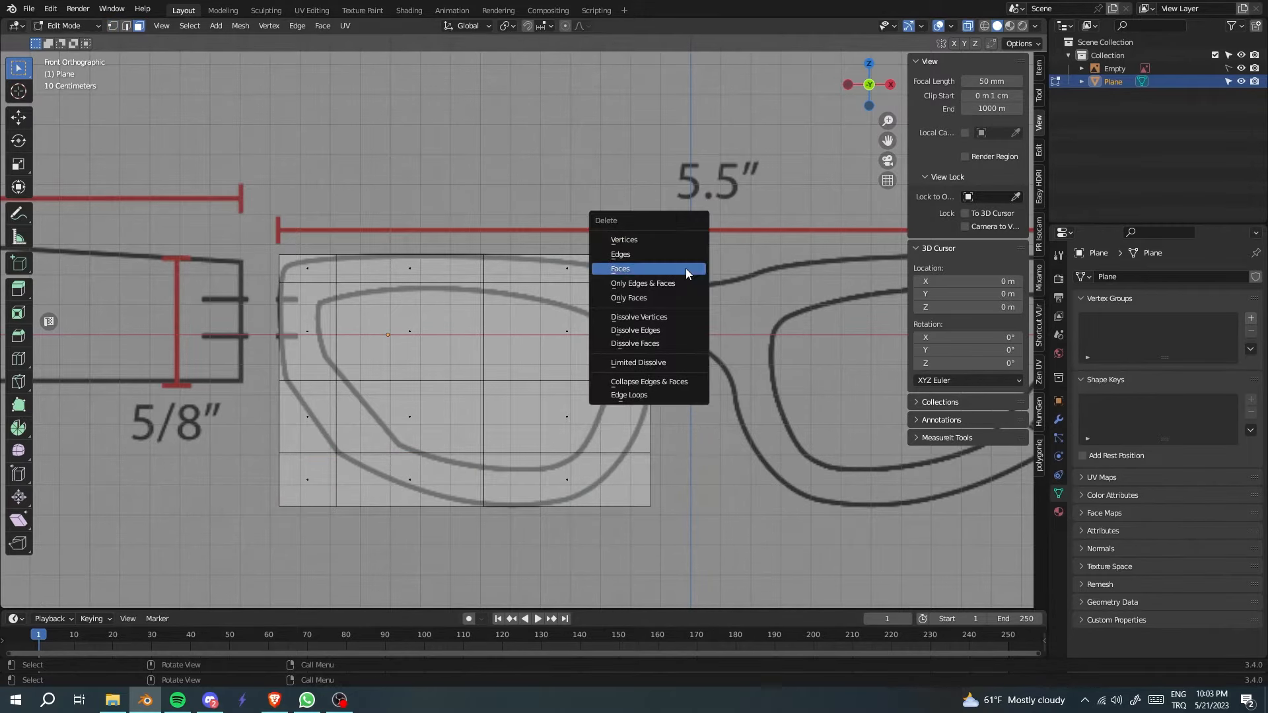
left_click(685, 268)
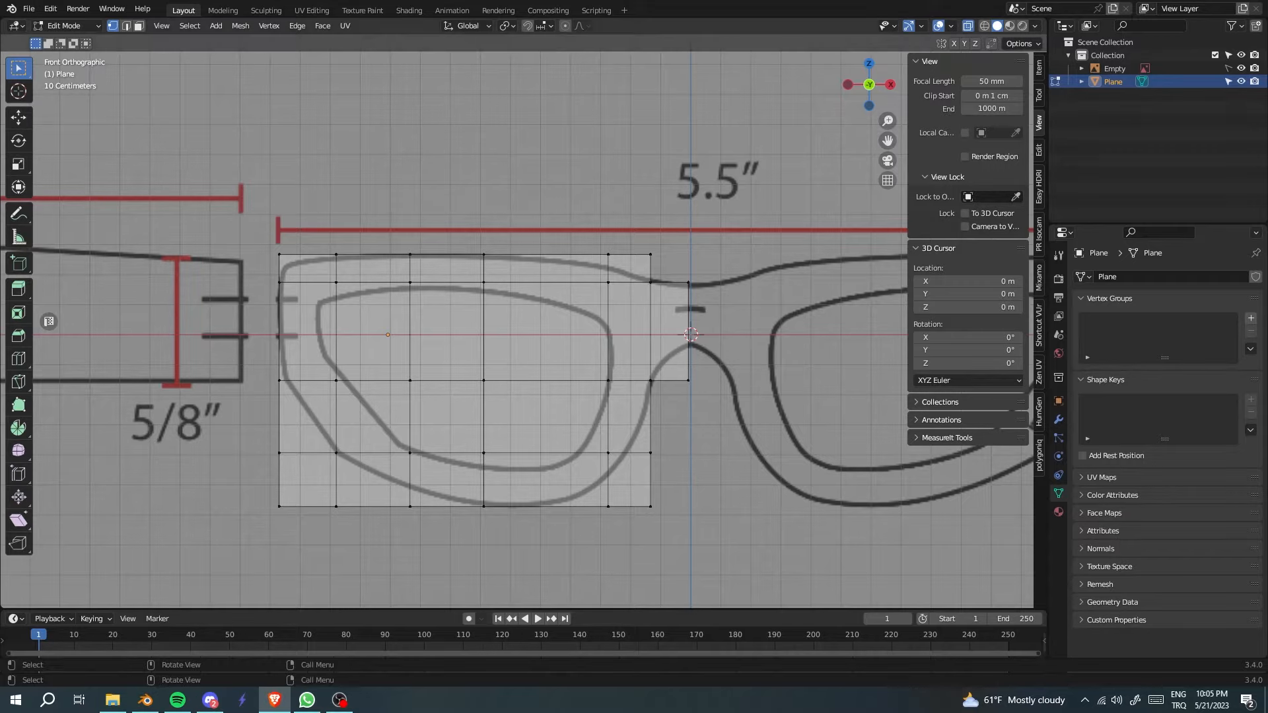
Add a centred vertical loop cut between the mesh's middle edge and the inner side of the lens opening.
key("ctrl+r")
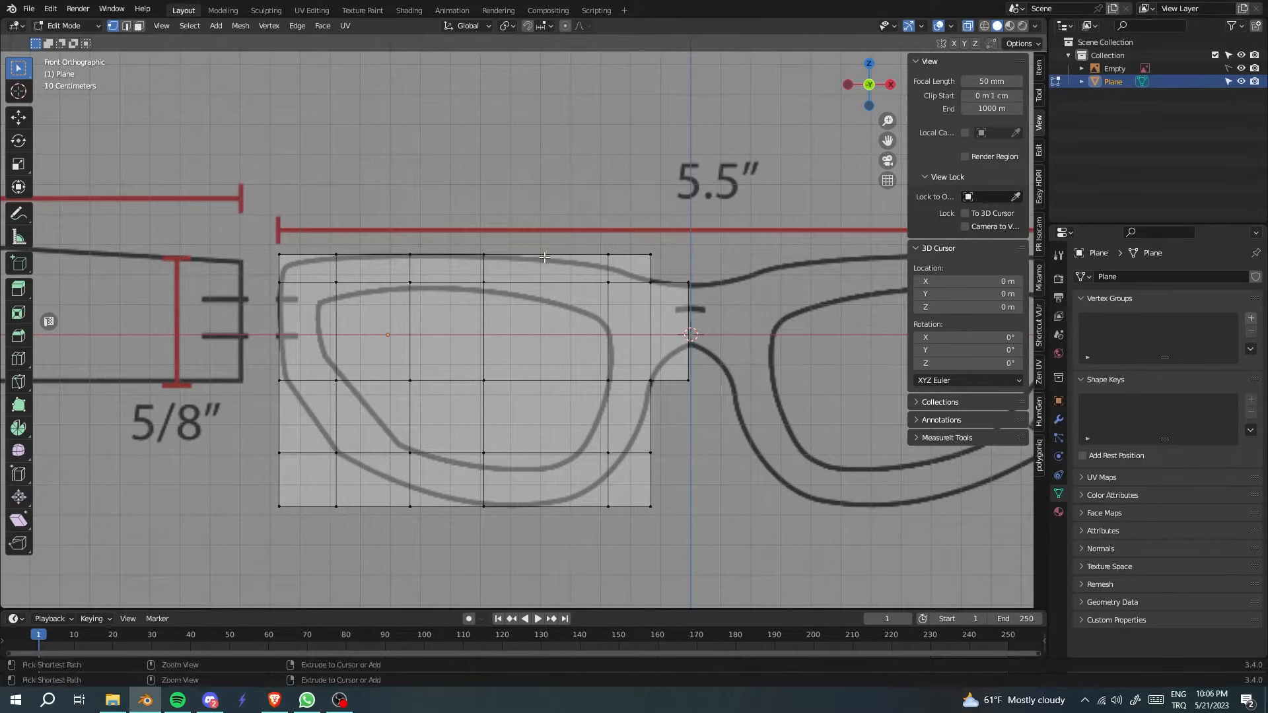
left_click(569, 302)
right_click(569, 302)
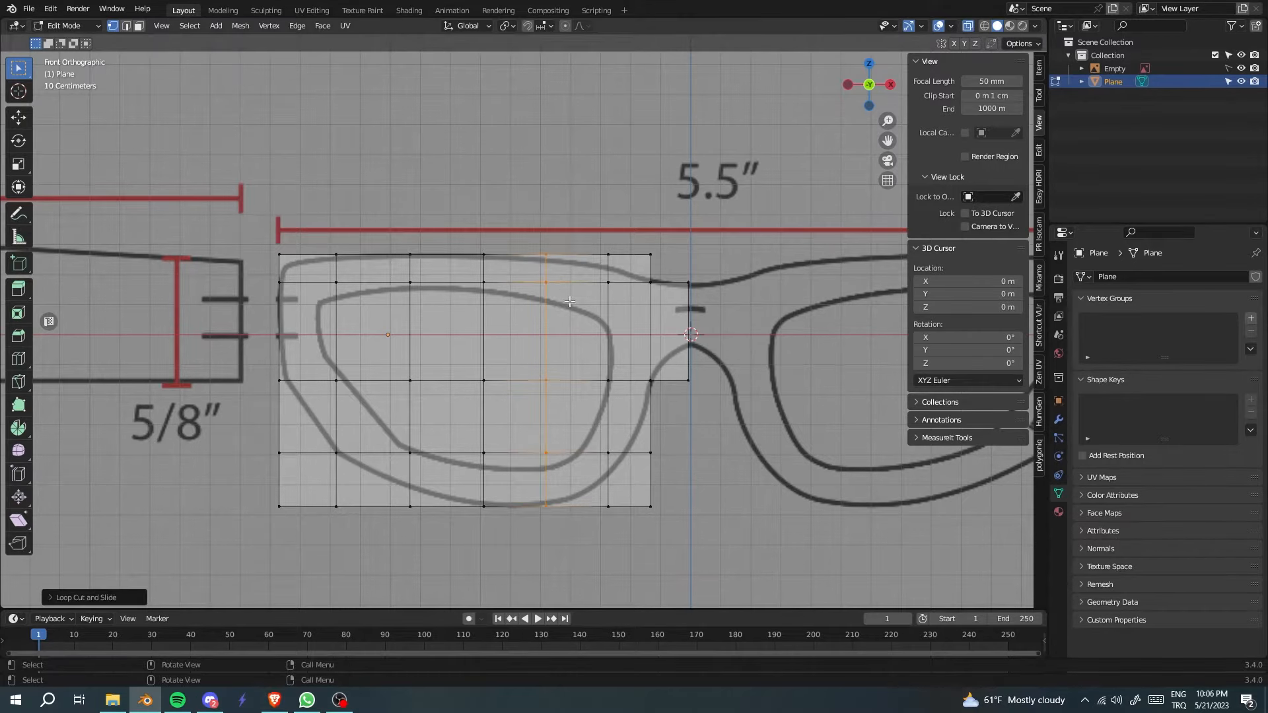
Try to raise the bottom vertex next to the inner corner onto the outline and delete the inner bottom corner vertex.
left_click(609, 509)
key("g")
key("z")
left_click(609, 478)
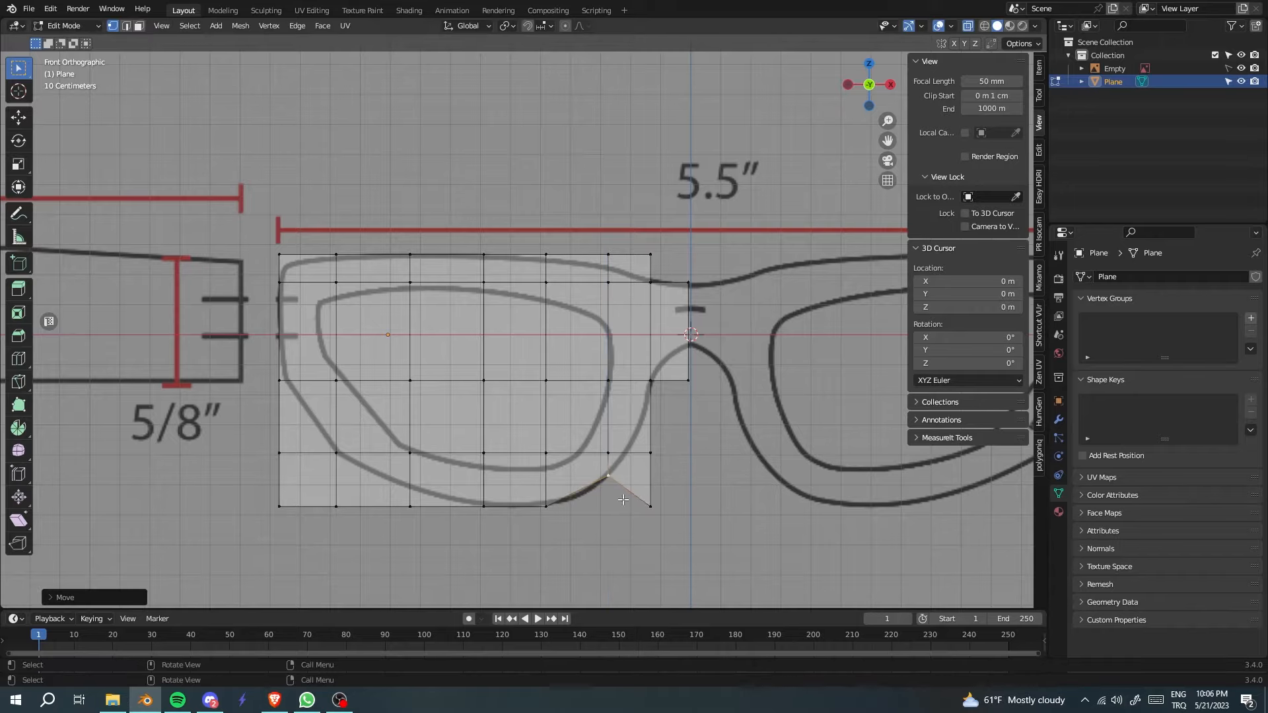
left_click(653, 511)
key("x")
left_click(605, 482)
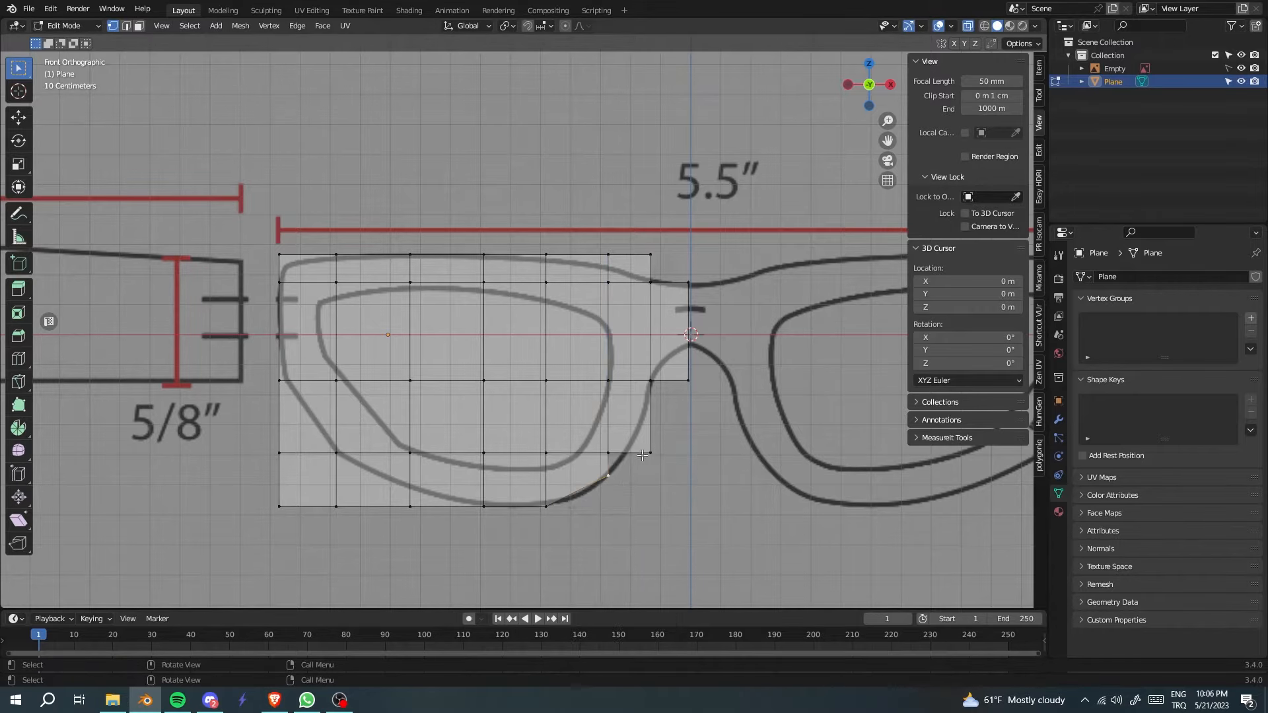
Undo the corner vertex deletion and the bottom vertex move.
key("ctrl+z")
key("ctrl+z")
key("ctrl+z")
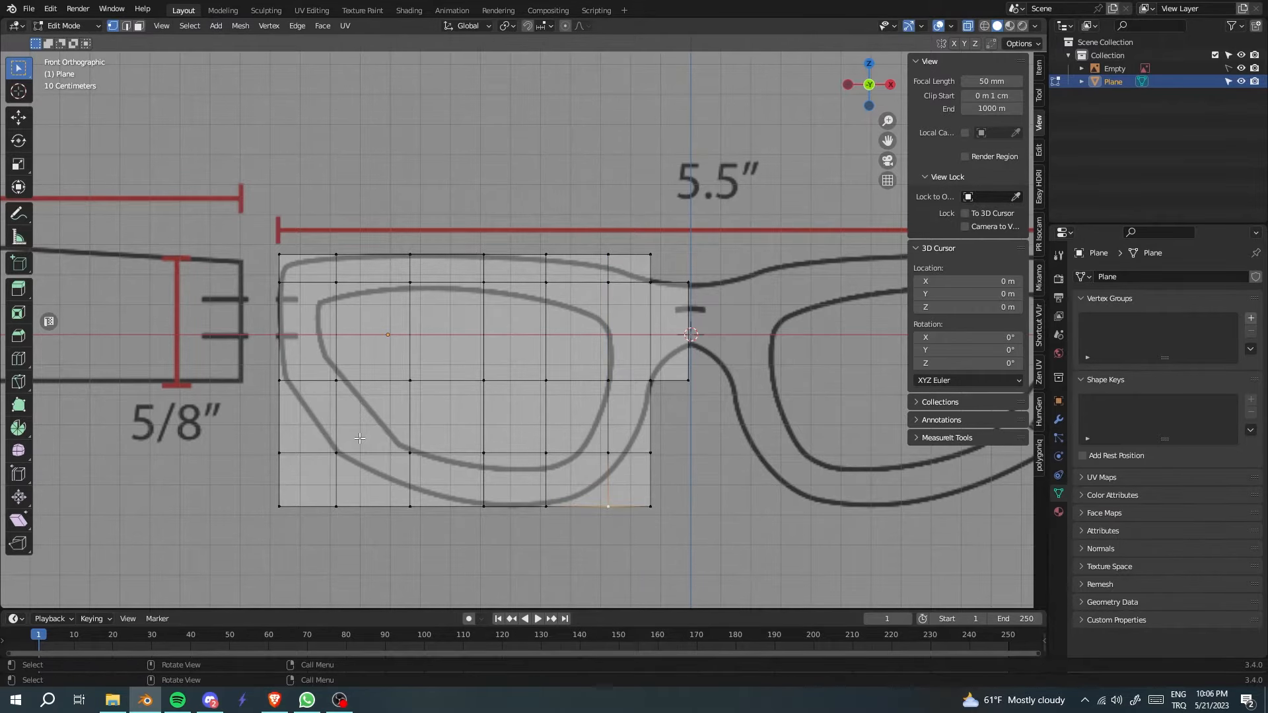
Scale the bridge's centre edge along Z and move it vertically to match the height of the nose bridge outline.
left_click(689, 350, "alt")
key("s")
key("z")
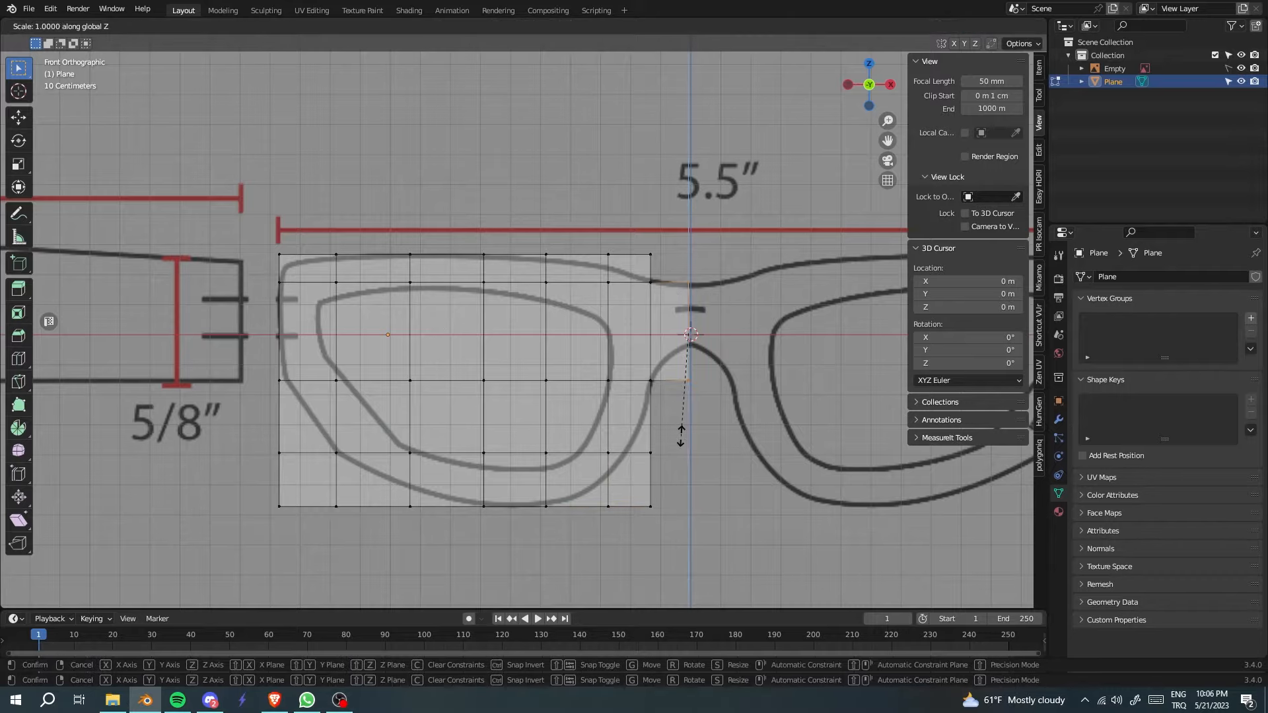
left_click(684, 400)
key("g")
key("z")
left_click(656, 340)
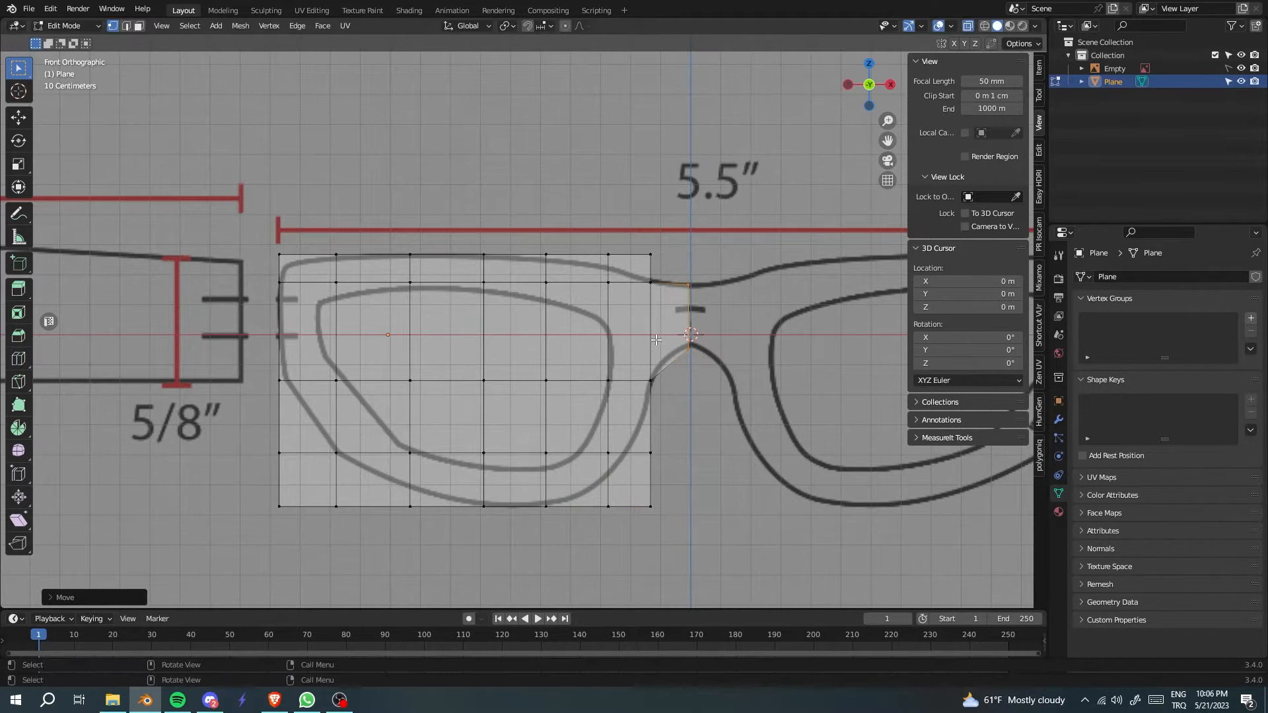
Lower the two top-edge vertices between the lens centre and the bridge onto the upper frame outline.
left_click(552, 256)
key("g")
key("z")
left_click(552, 266)
left_click(616, 265)
key("g")
key("z")
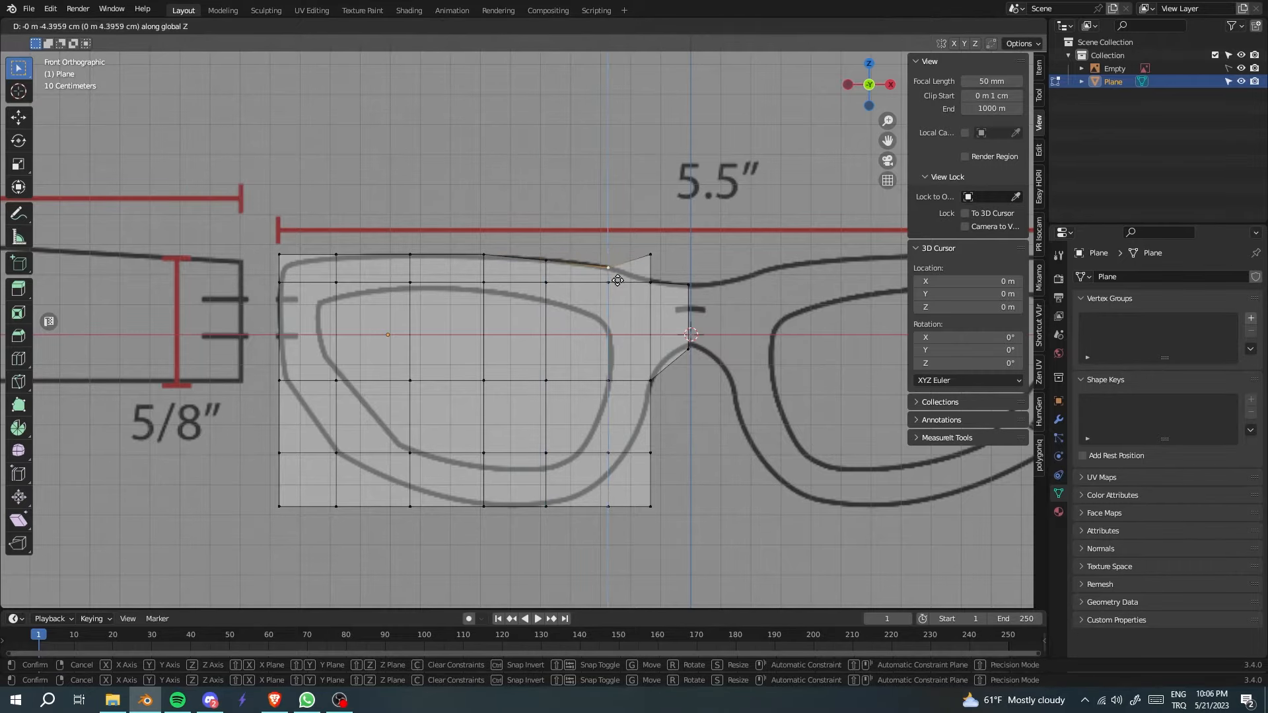
left_click(618, 267)
left_click(650, 257)
key("g")
key("z")
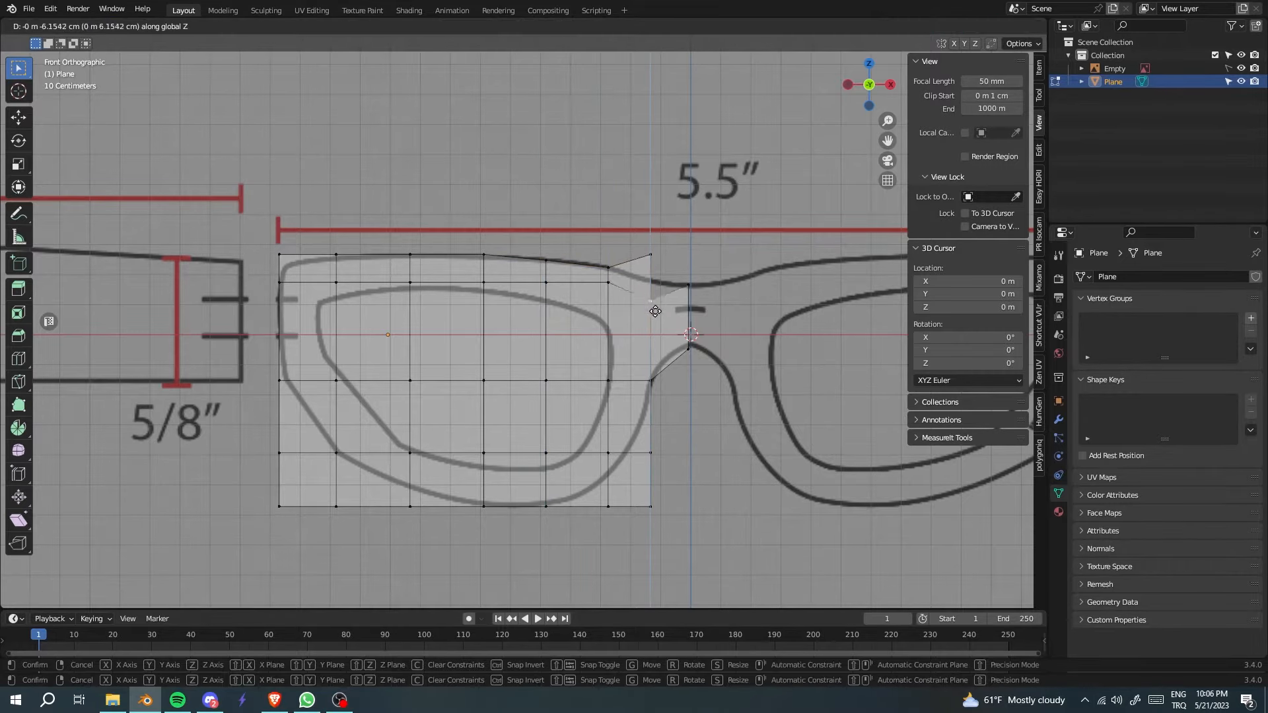
left_click(653, 298)
Add a horizontal loop cut across the frame through the bridge and move it slightly down along Z.
key("ctrl+r")
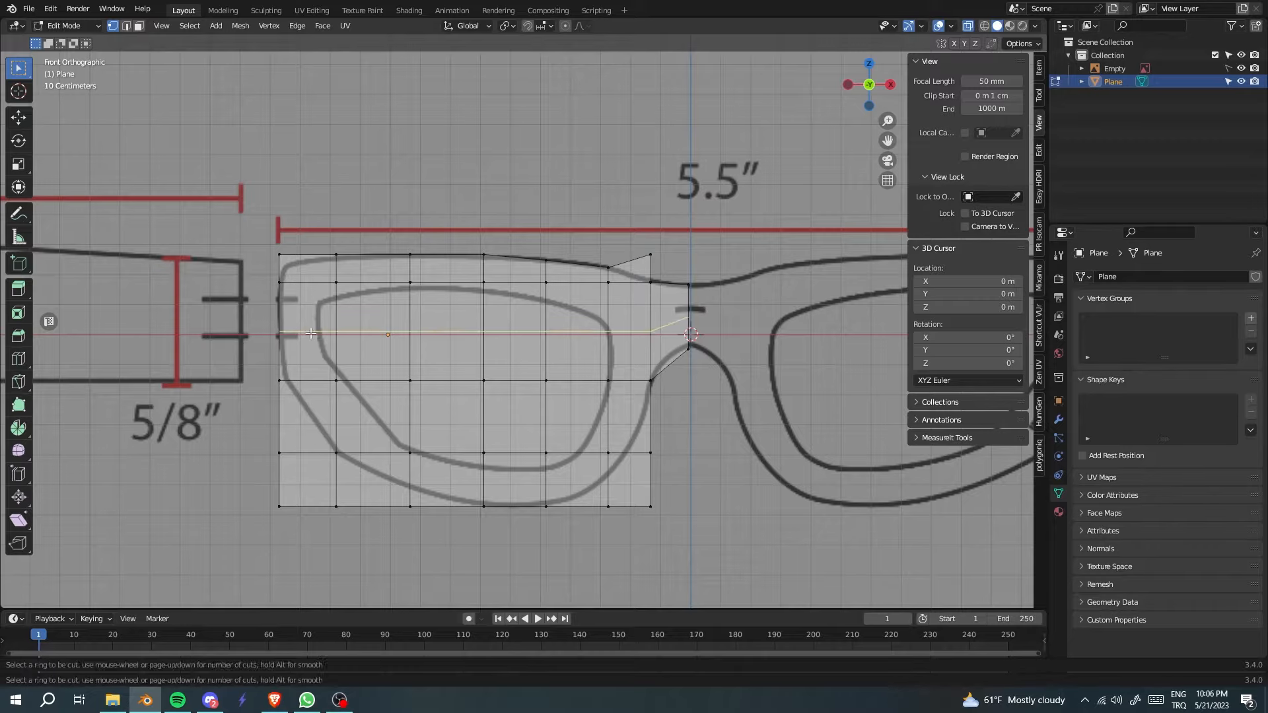
left_click(651, 337)
right_click(652, 337)
key("g")
key("z")
left_click(634, 343)
Lower the top vertex beside the bridge along Z and move the outer top corner vertex inward onto the frame outline.
left_click(659, 294)
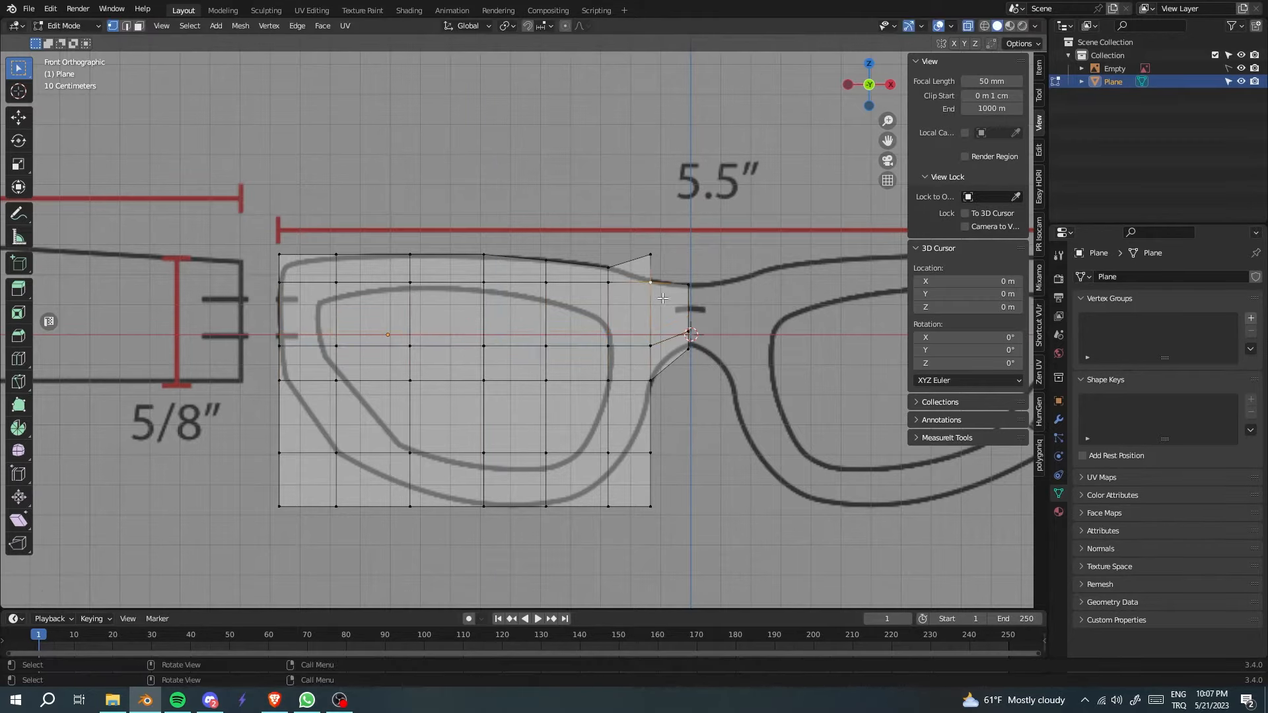
key("g")
key("z")
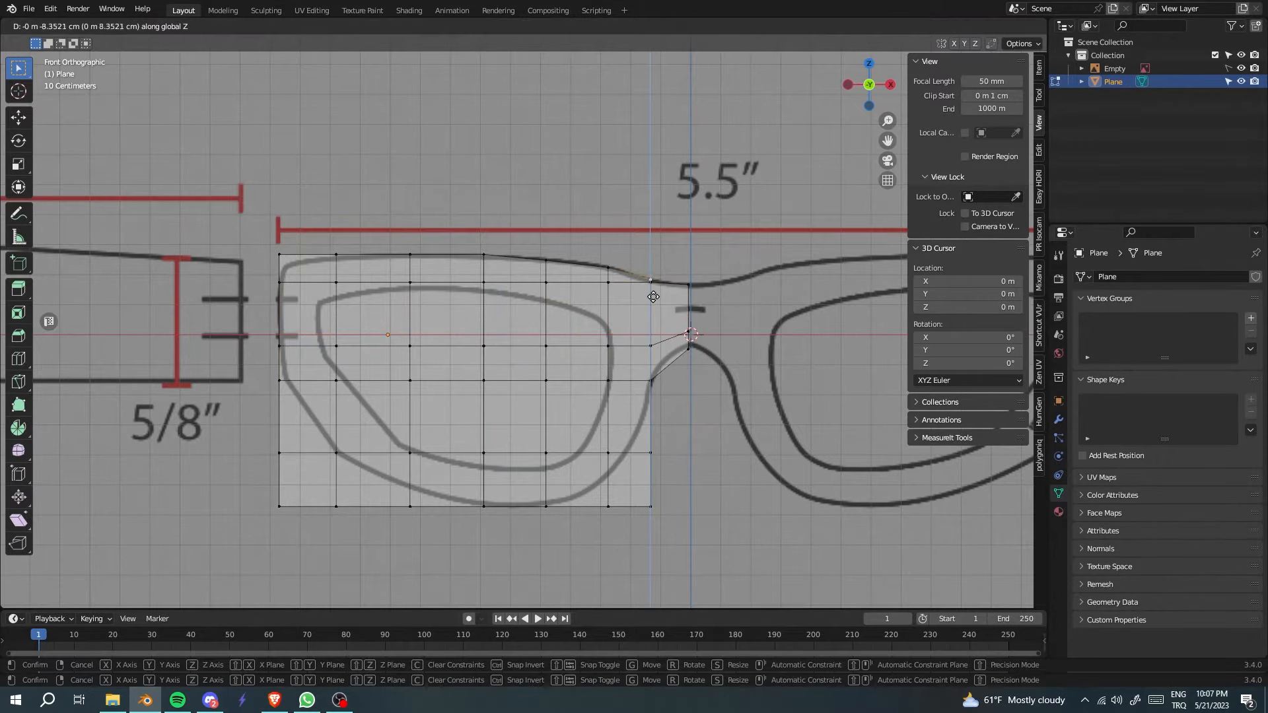
left_click(653, 297)
left_click(279, 255)
key("g")
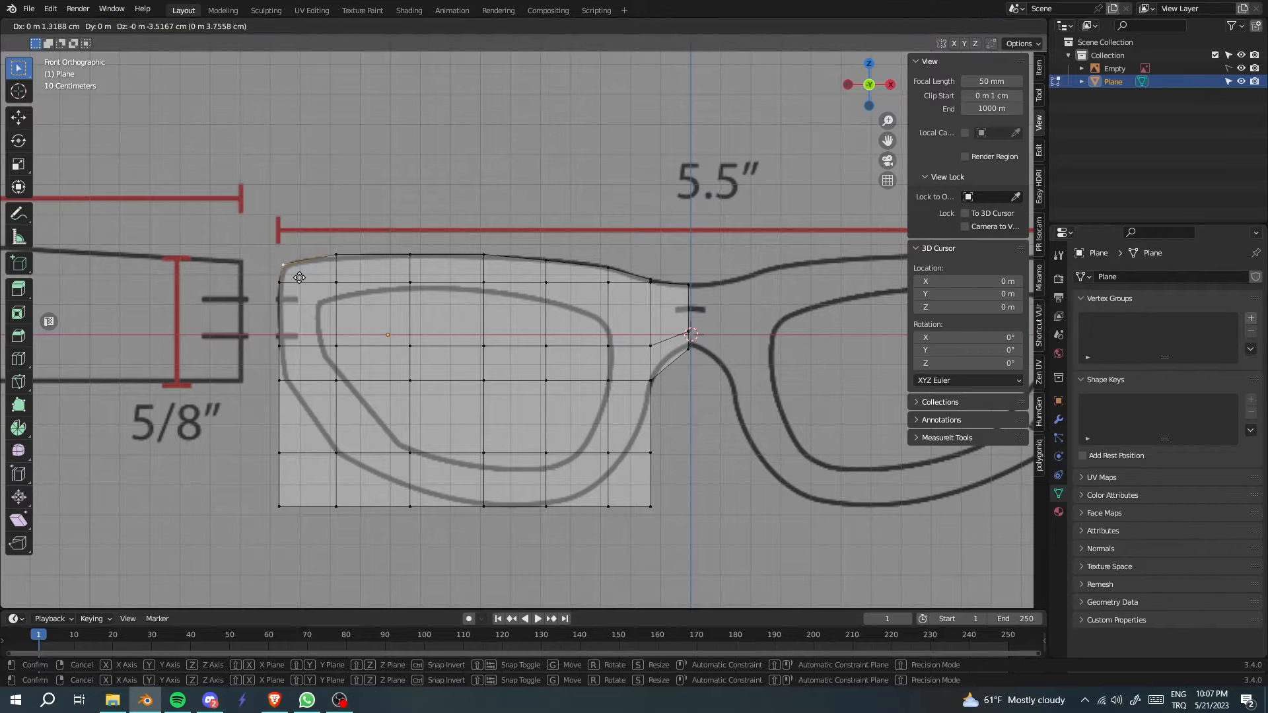
left_click(299, 277)
Raise the two lowest vertex rows along Z and scale the bottom row down to about 0.62.
left_click_drag(663, 422, 267, 521)
key("g")
key("z")
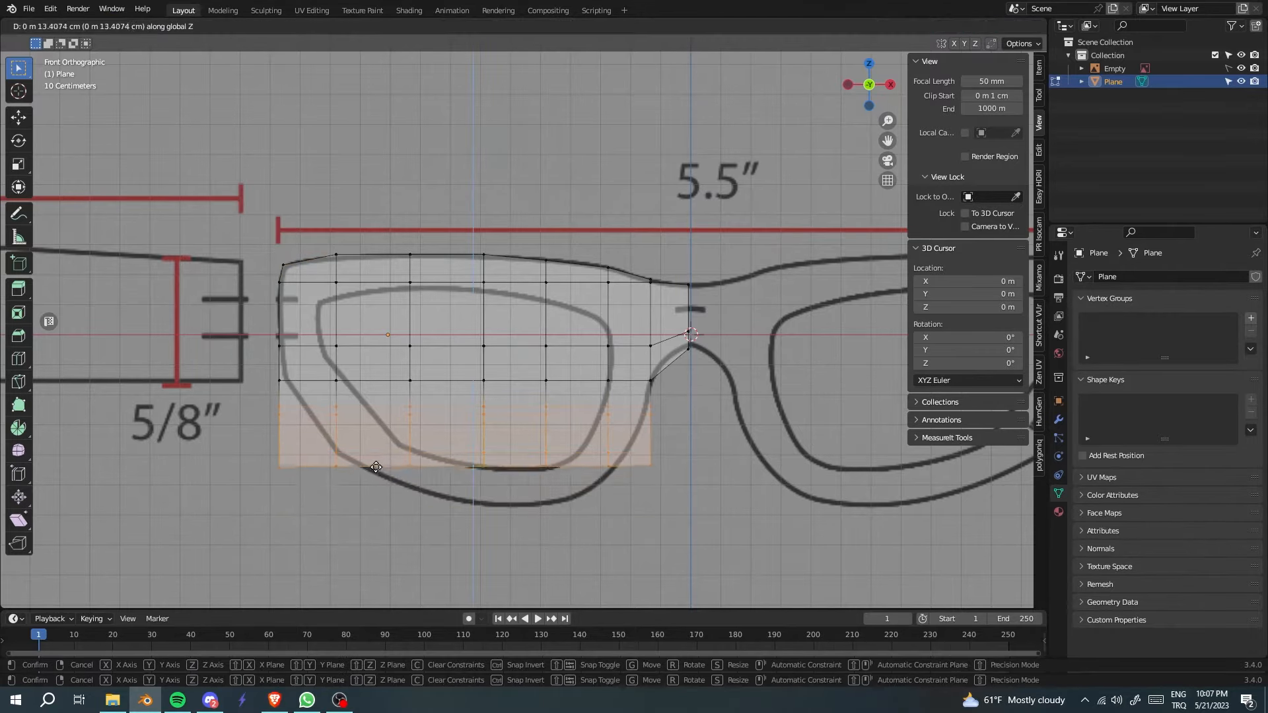
left_click(375, 467)
left_click_drag(264, 439, 719, 489)
key("s")
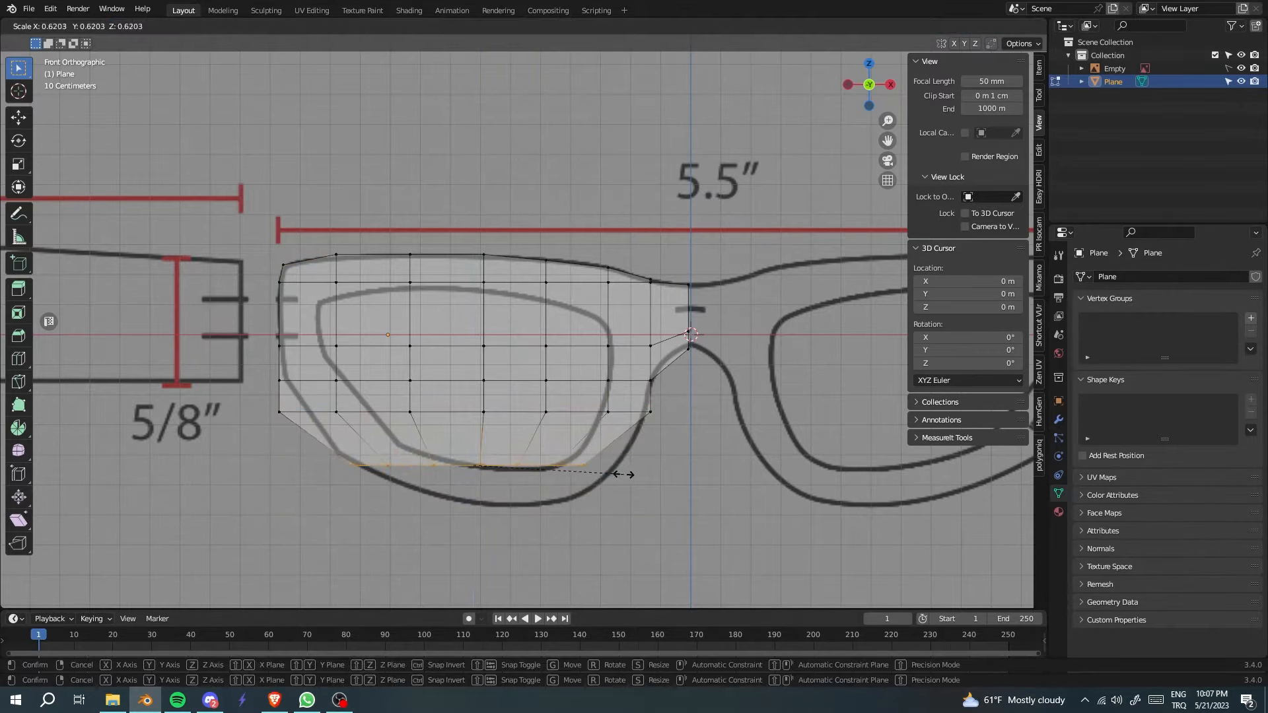
left_click(621, 472)
Move the inner bottom corner vertex and the bottom middle vertex onto the lower frame outline.
key("g")
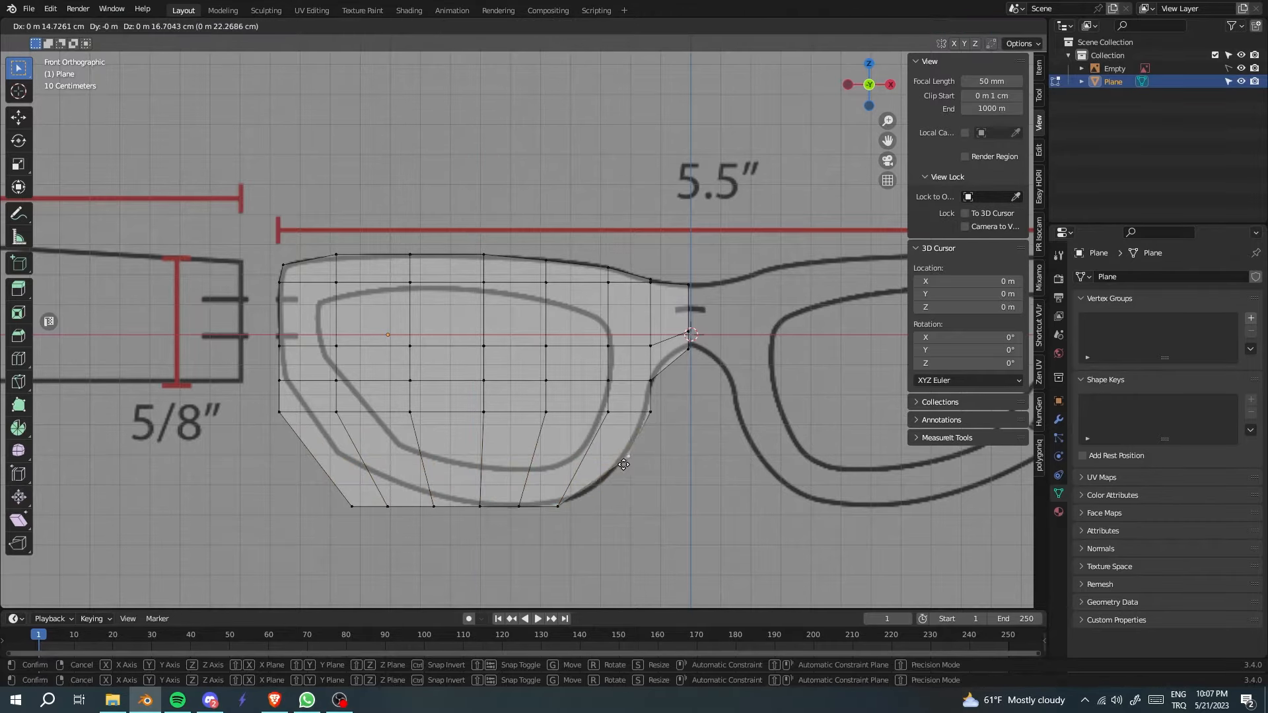
left_click(623, 464)
key("g")
left_click(600, 482)
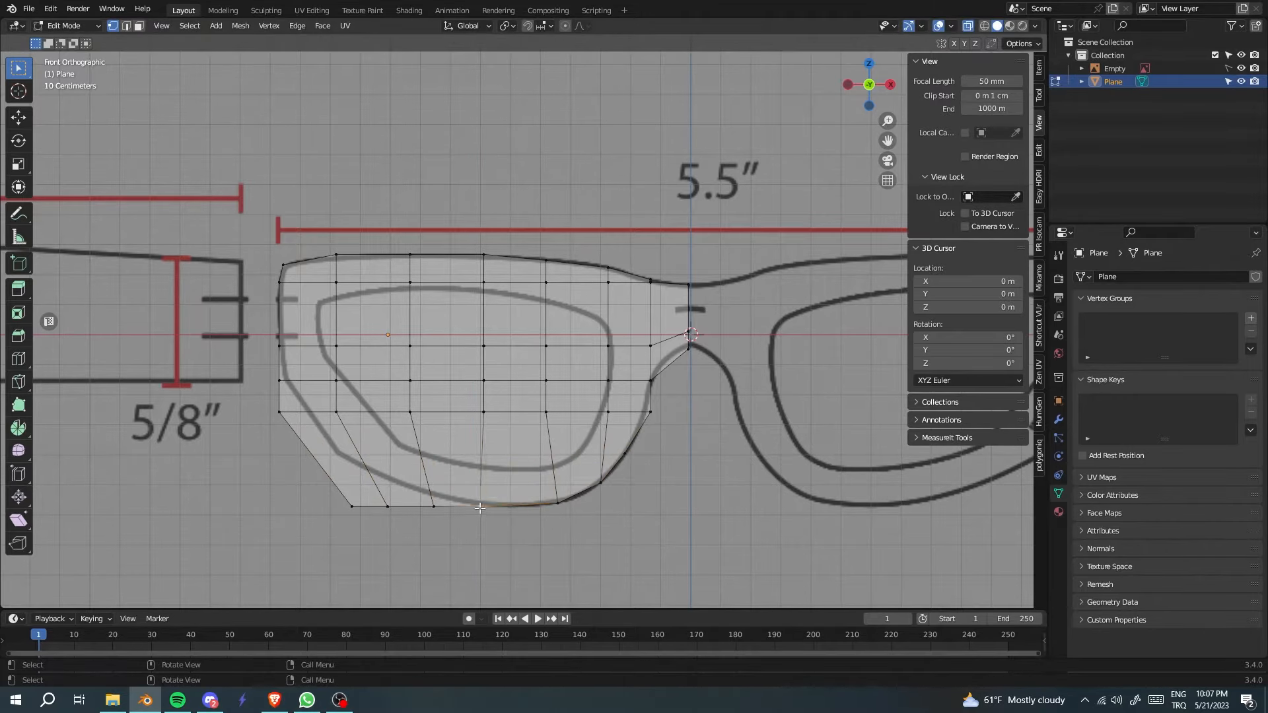
key("g")
left_click(487, 505)
Move the two bottom vertices between the middle and the outer corner up onto the lower outline.
left_click(433, 507)
key("g")
left_click(433, 494)
left_click(387, 506)
key("g")
left_click(382, 476)
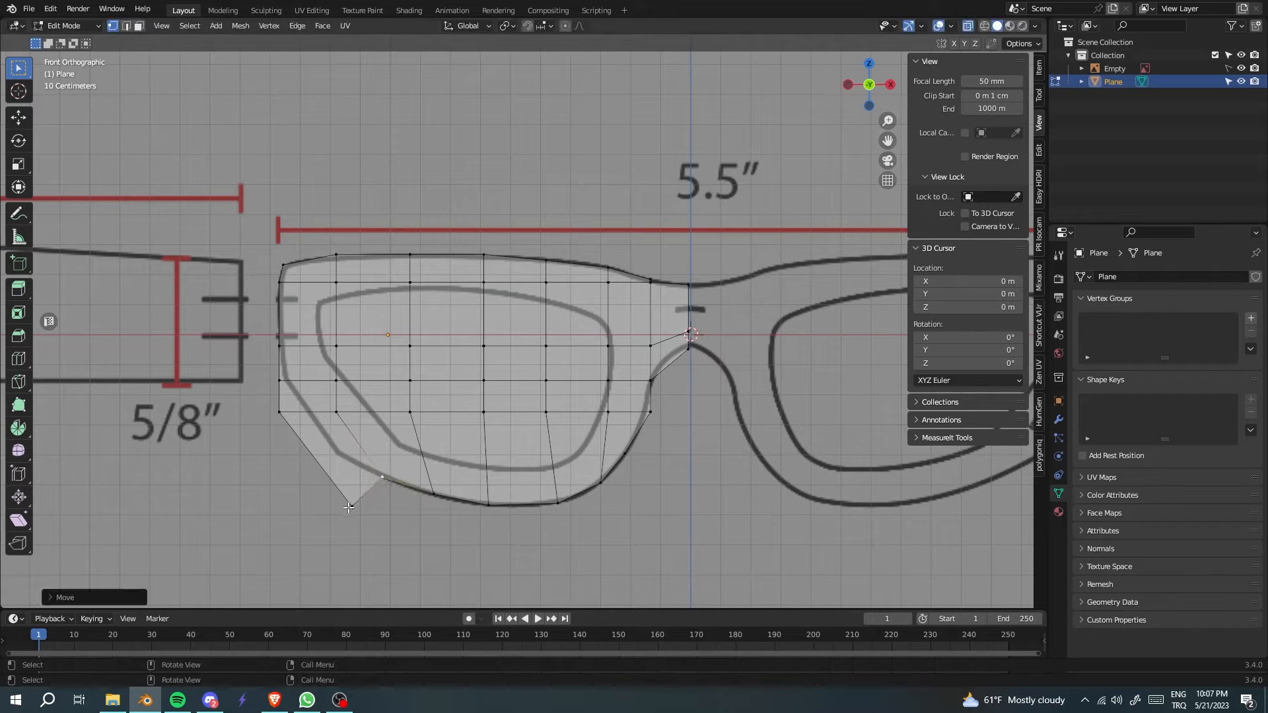
Move the outer bottom corner vertex and the vertices along the outer side onto the frame's outer outline.
left_click(348, 507)
key("g")
left_click(338, 453)
left_click(279, 411)
key("g")
left_click(302, 426)
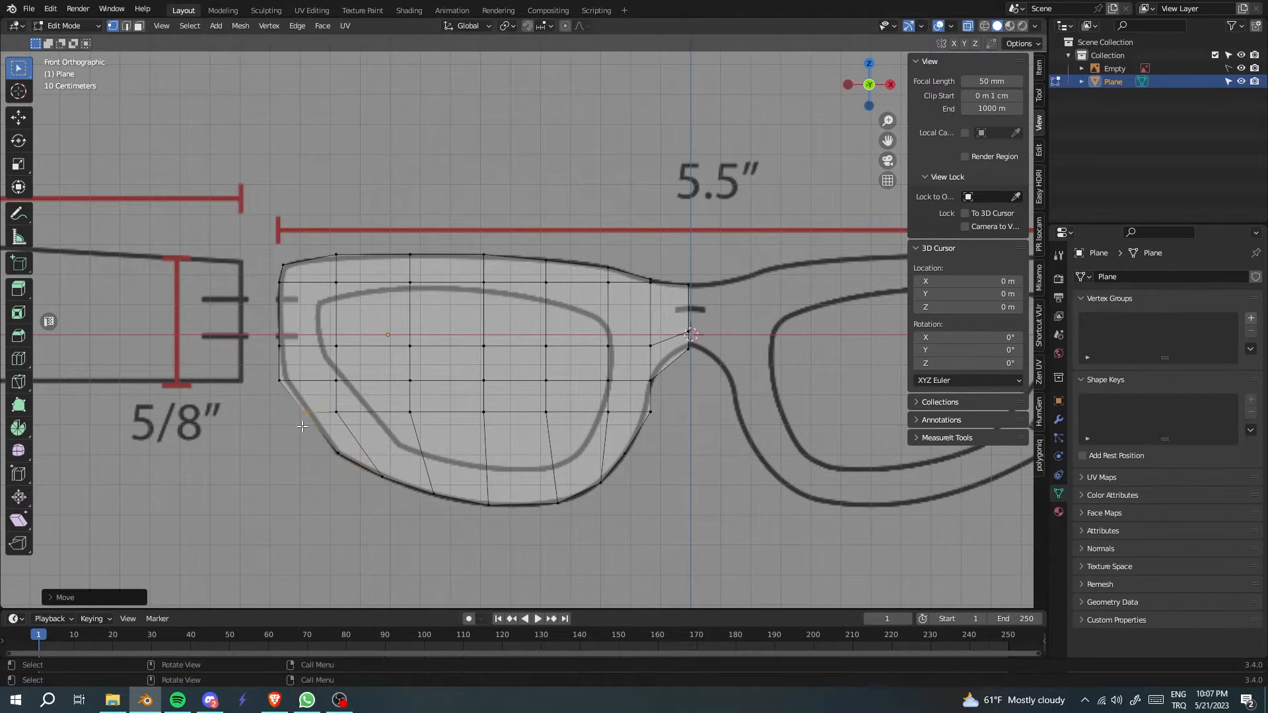
left_click(279, 345)
key("g")
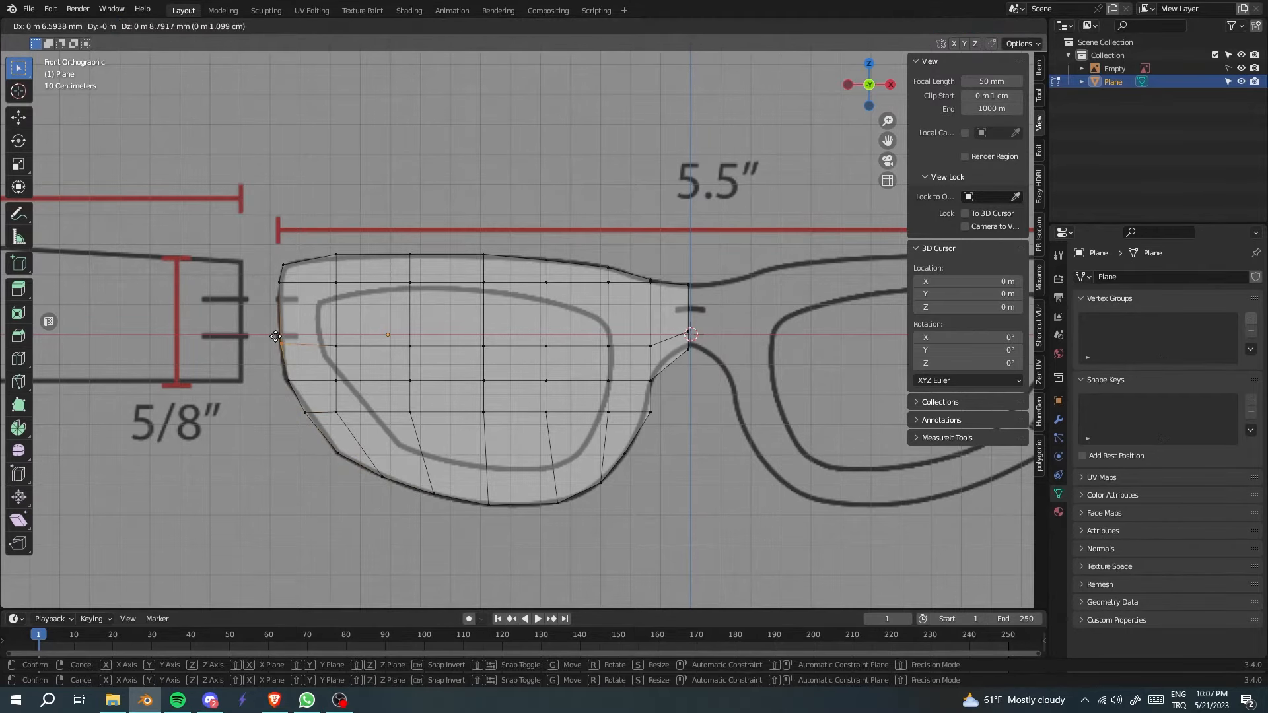
left_click(281, 343)
Adjust the vertices on the nose side so the mesh follows the frame outline below the bridge.
left_click(609, 343)
left_click_drag(635, 401, 663, 426)
key("g")
left_click(692, 475)
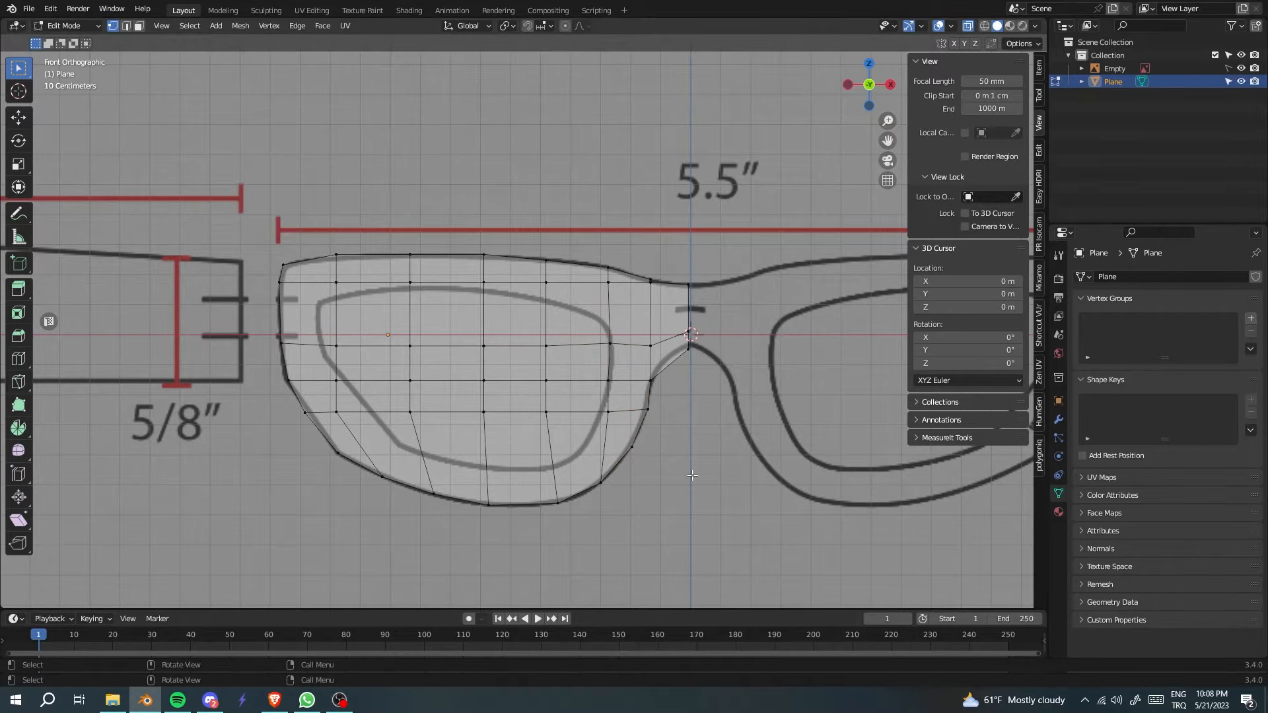
Merge the two closely spaced vertices on the upper outline beside the bridge at the lower one.
scroll(700, 307, "up", 8)
left_click(491, 198)
key("x")
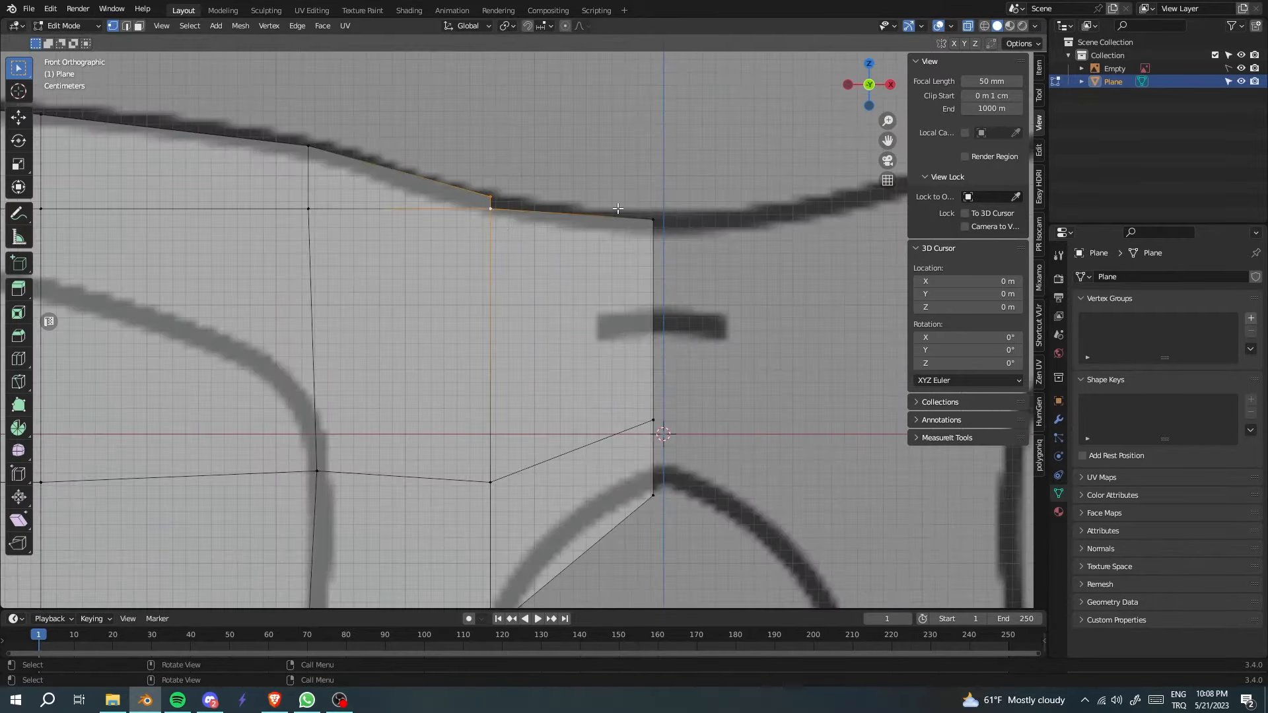
key("Escape")
key("m")
left_click(463, 293)
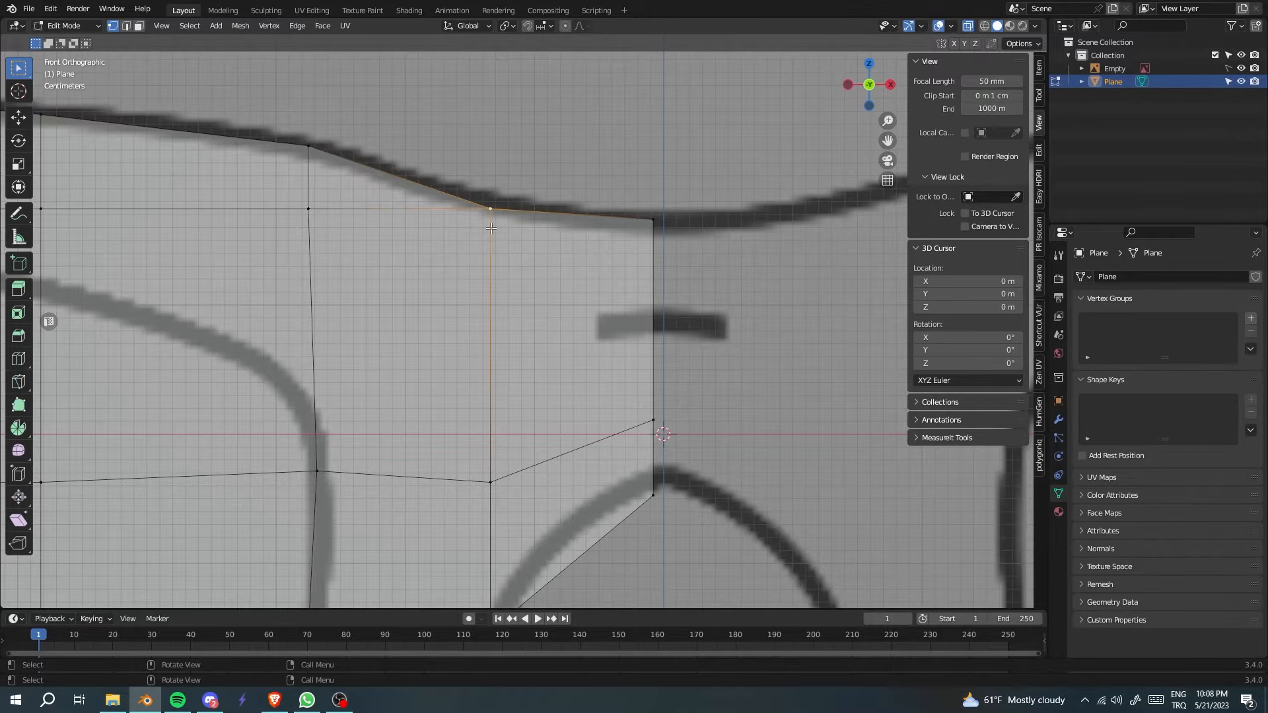
Move the nose-side vertex below the bridge up onto the curved nose outline.
scroll(501, 297, "down", 2)
left_click(544, 444)
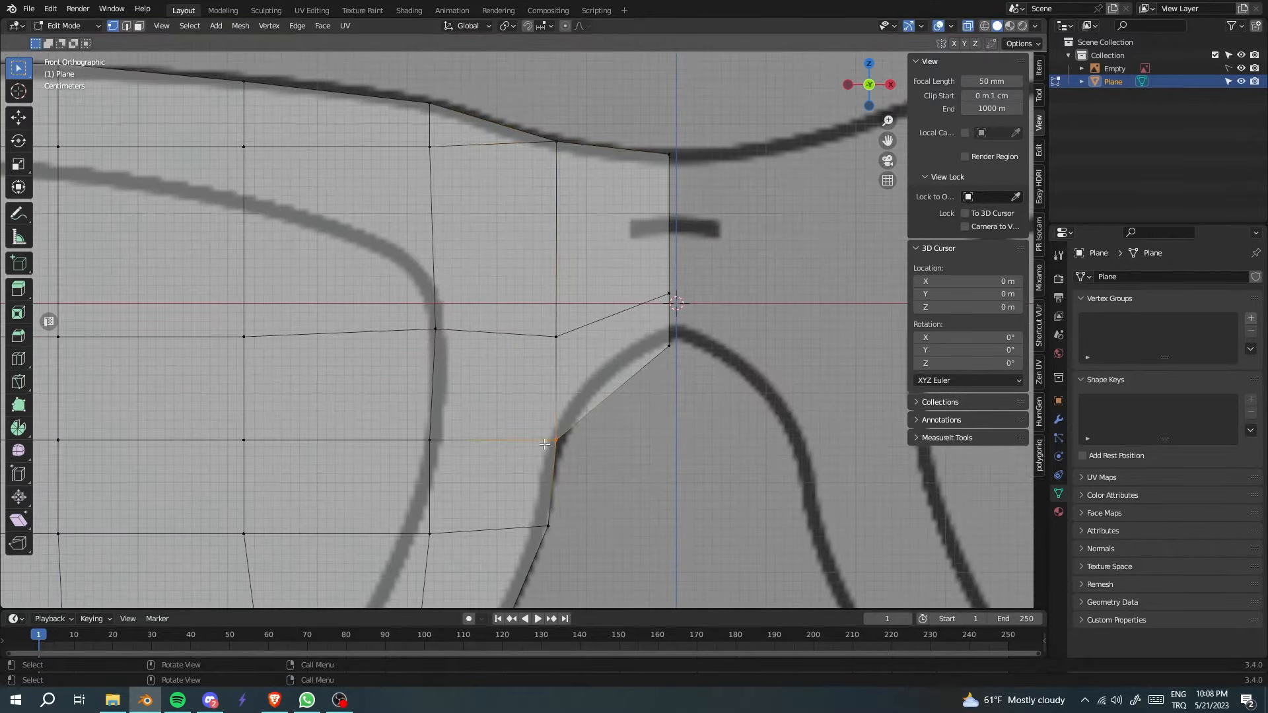
key("g")
left_click(565, 400)
Raise the inner vertex beside the bridge and the middle vertex of the bridge edge to level that row.
left_click(555, 337)
key("g")
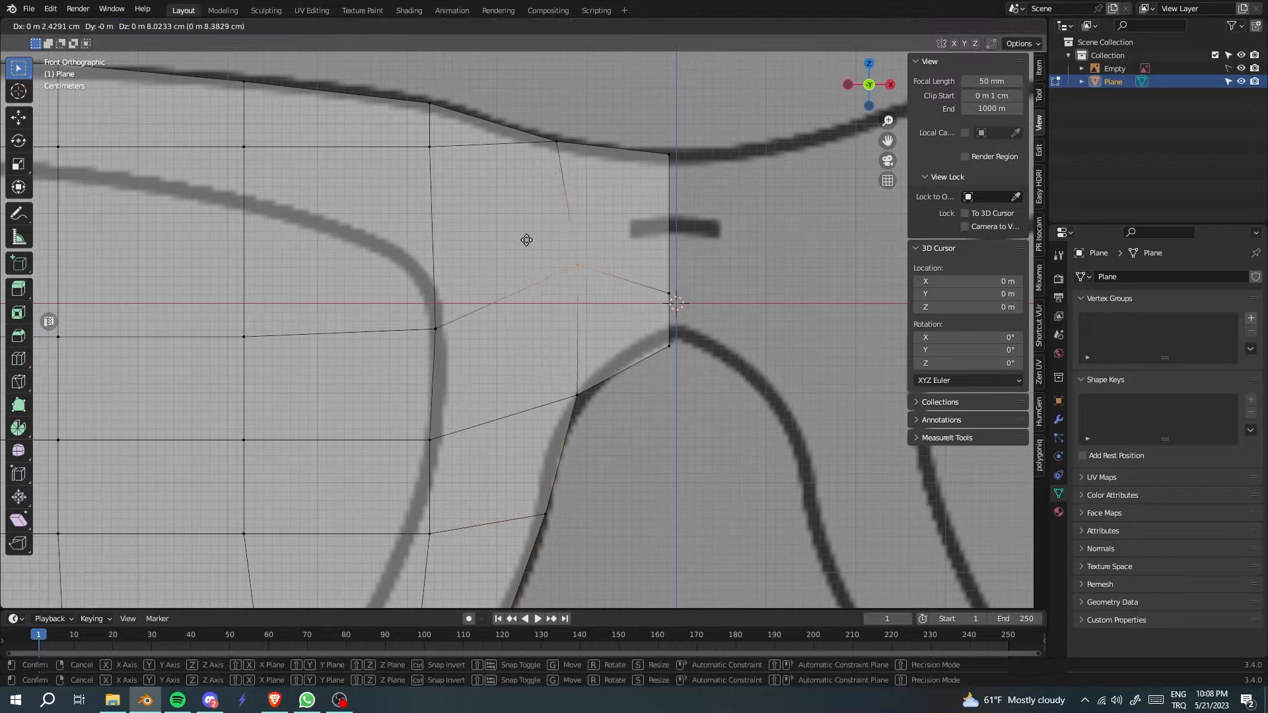
left_click(526, 240)
key("g")
left_click(551, 284)
key("g")
left_click(551, 284)
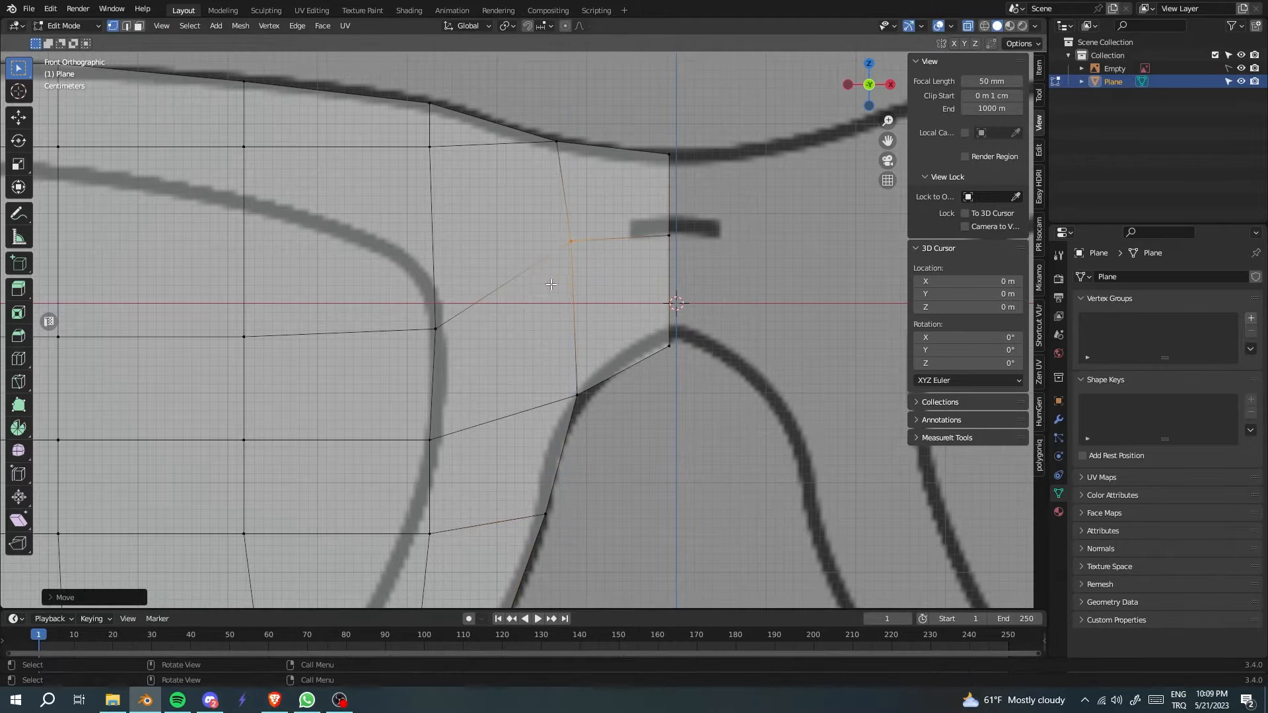
Move the two outer interior vertices onto the lens outline and raise the neighbouring vertex of the middle row.
key("Home")
left_click(266, 229)
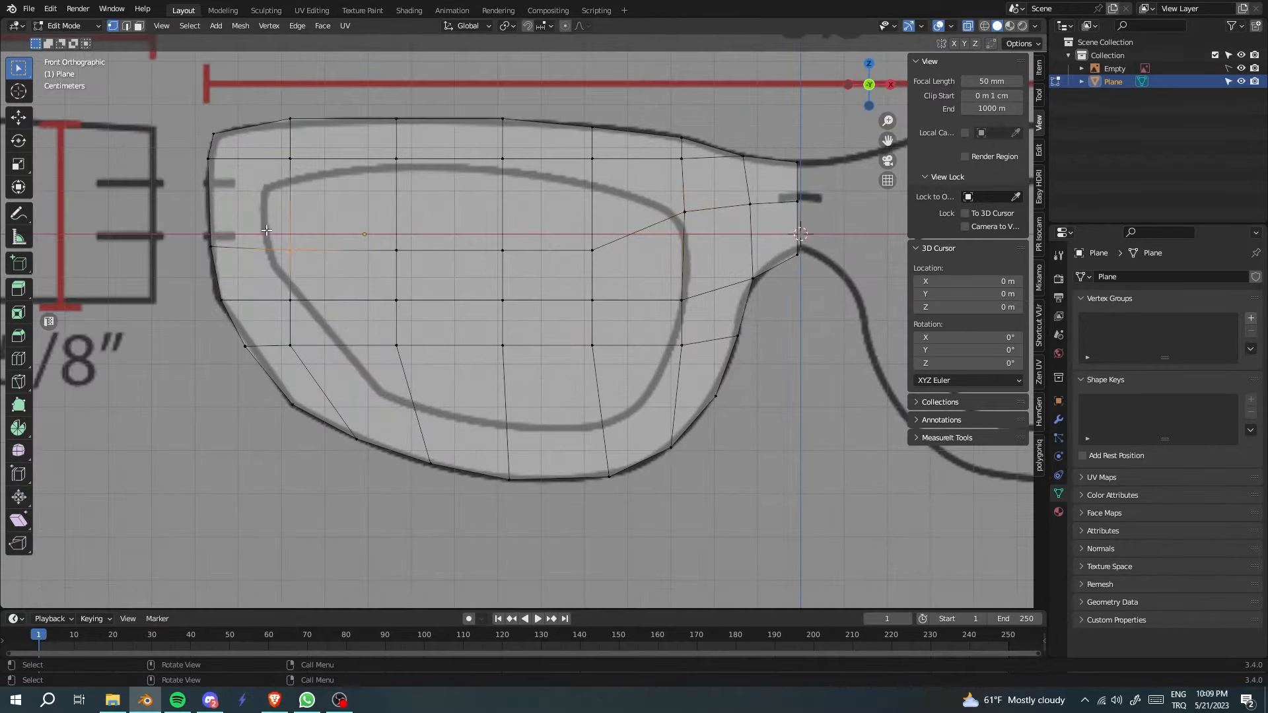
key("g")
left_click(268, 229)
left_click(291, 300)
key("g")
left_click(281, 284)
left_click(396, 249)
key("g")
left_click(396, 226)
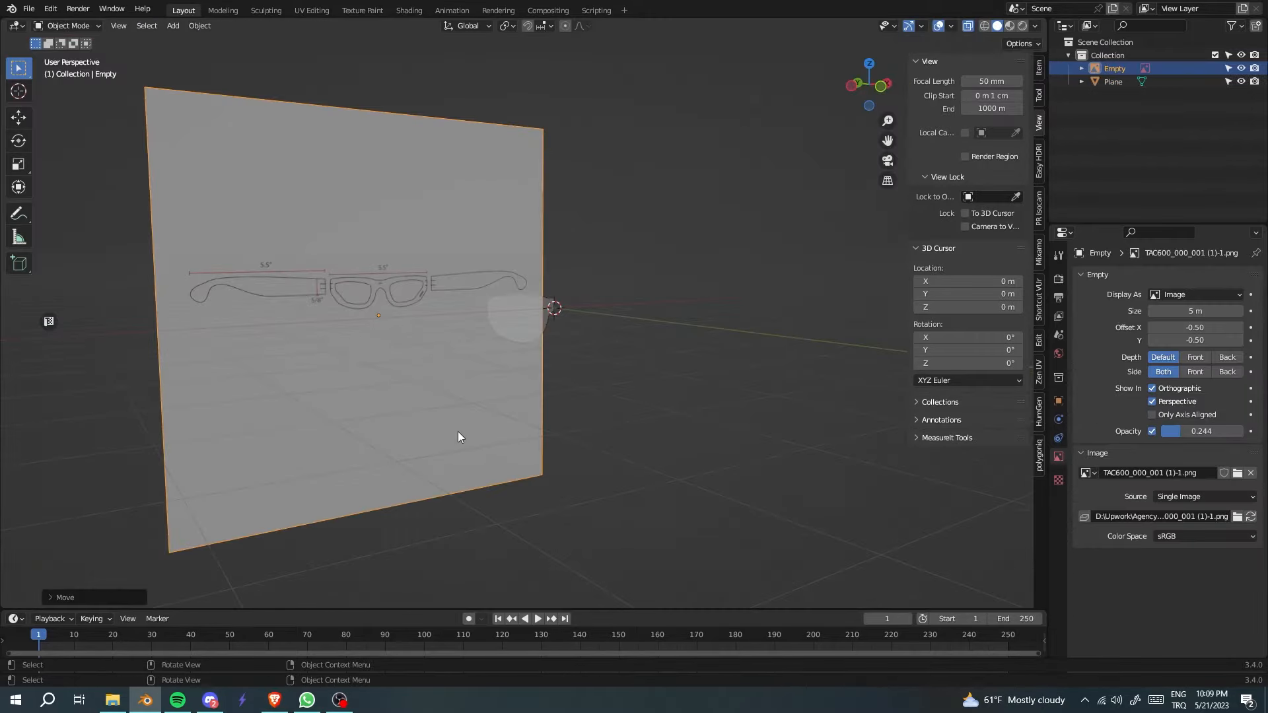
Select the half-frame mesh in the front view and open it for editing.
key("KP_1")
scroll(457, 436, "up", 10)
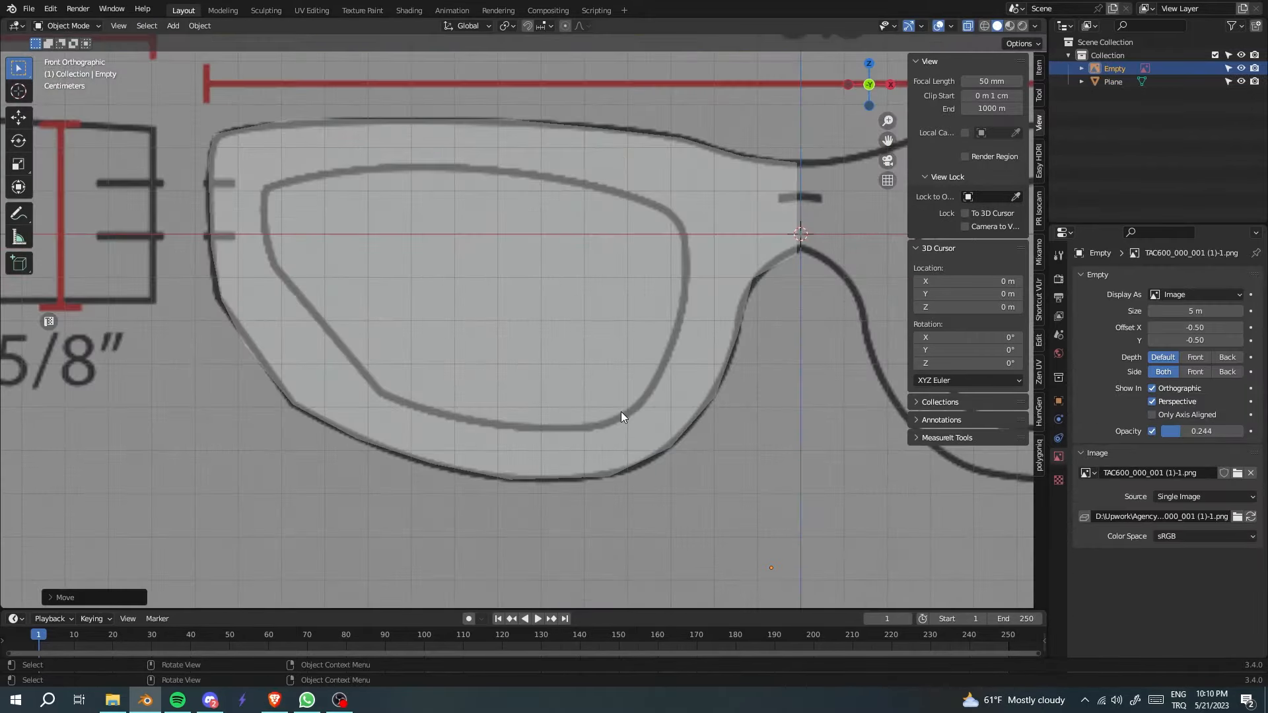
scroll(404, 334, "down", 6)
left_click(561, 425)
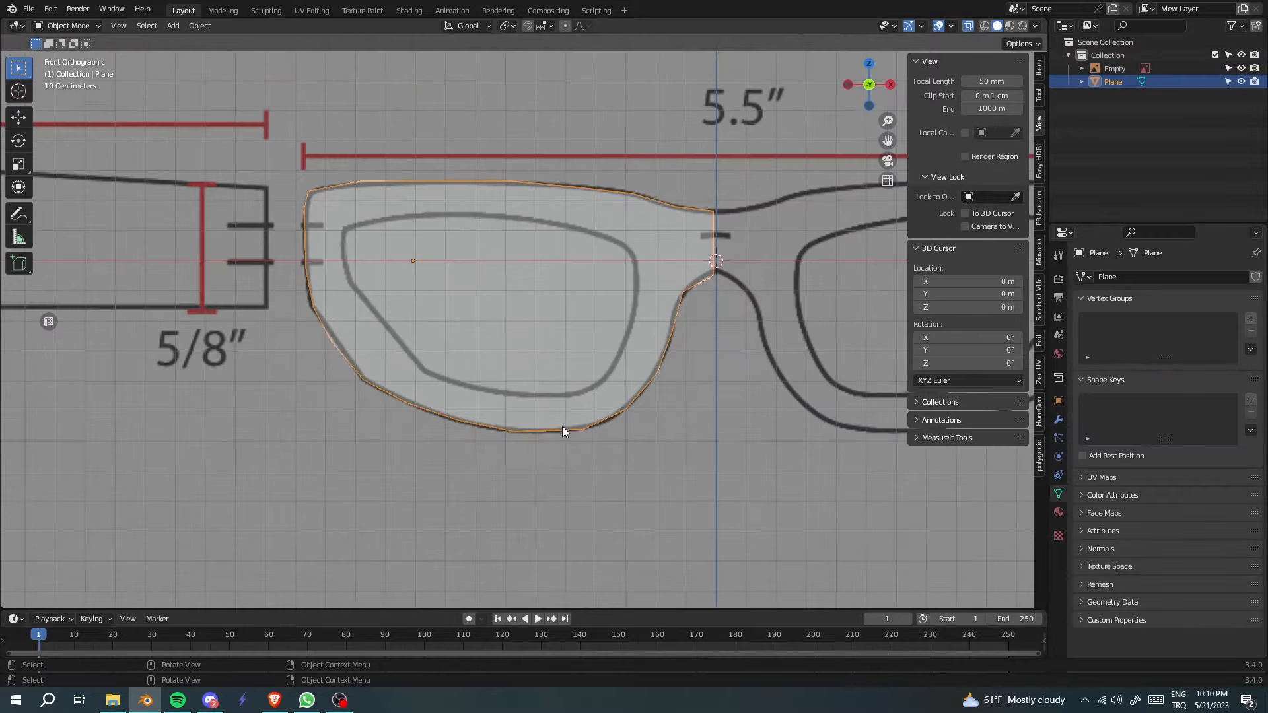
key("Tab")
scroll(350, 410, "up", 3)
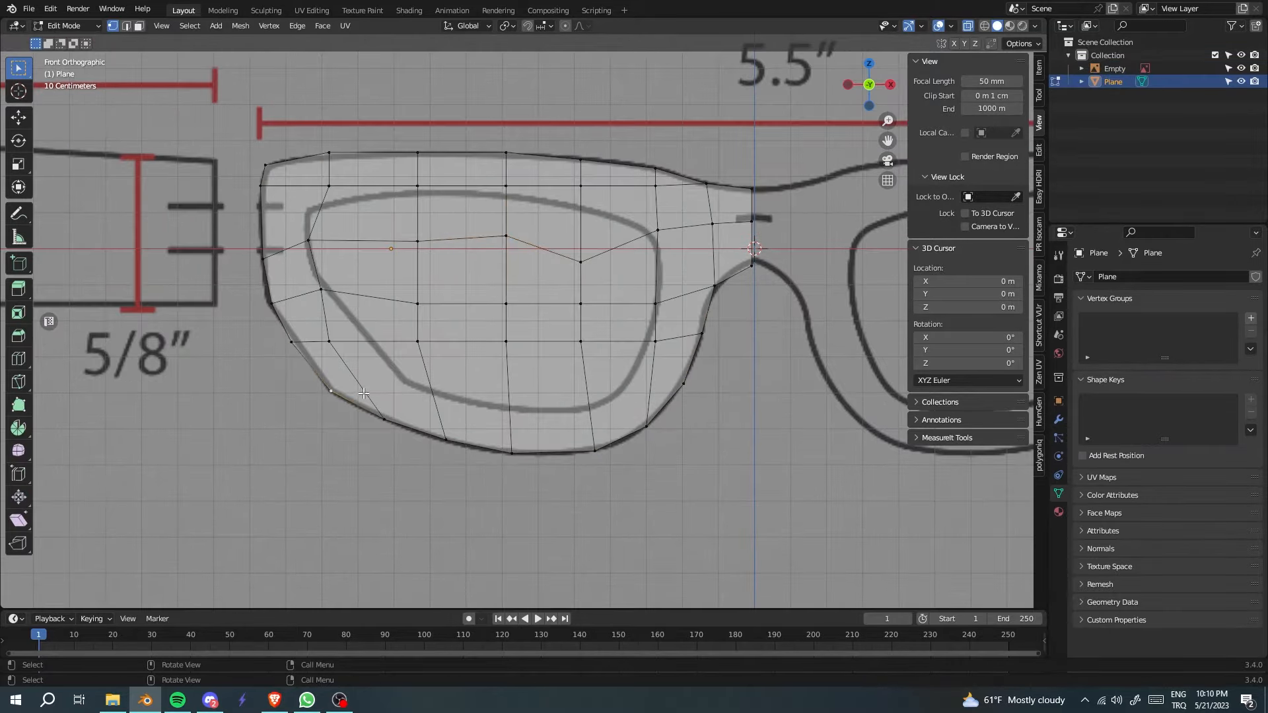
key("k")
left_click(364, 393)
key("Escape")
Knife-cut a new edge row across the lower lens area between the lower nose-side vertex and the outer-corner vertex.
key("k")
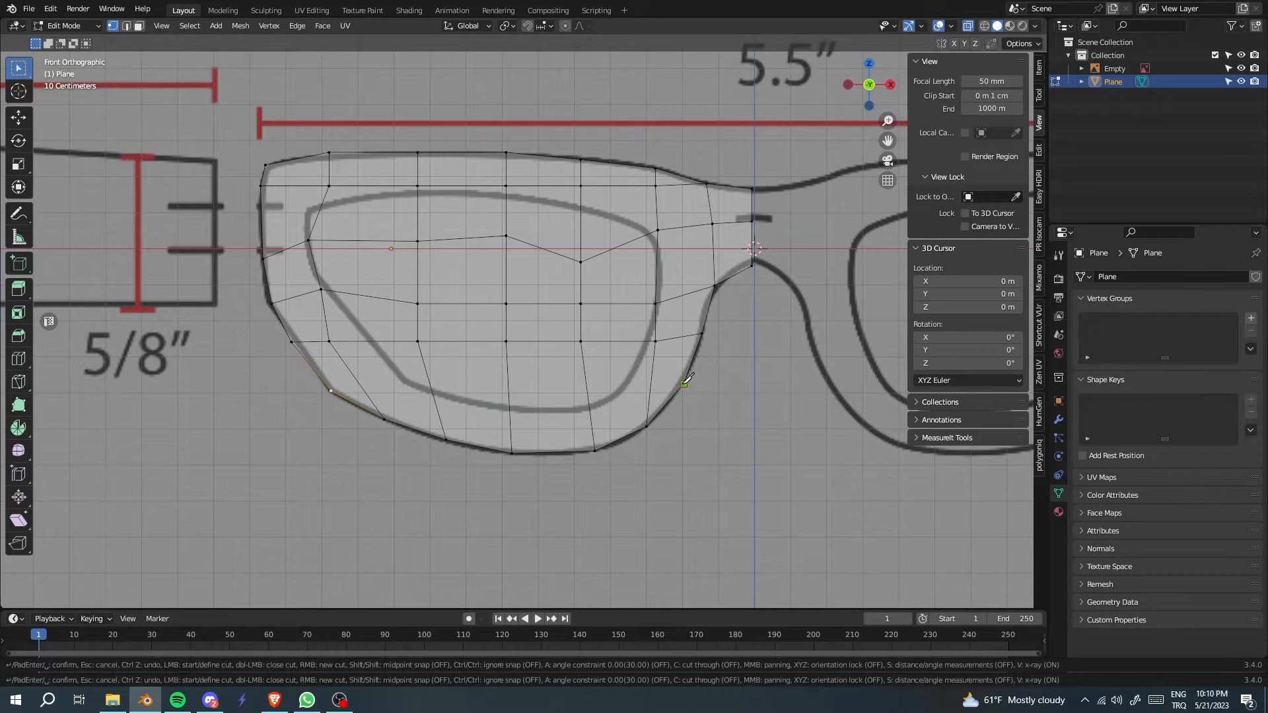
left_click(684, 383)
left_click(338, 382)
key("Return")
Raise the sagging middle-row vertex near the nose and shift the outermost interior vertex of that row inward.
scroll(647, 451, "down", 3)
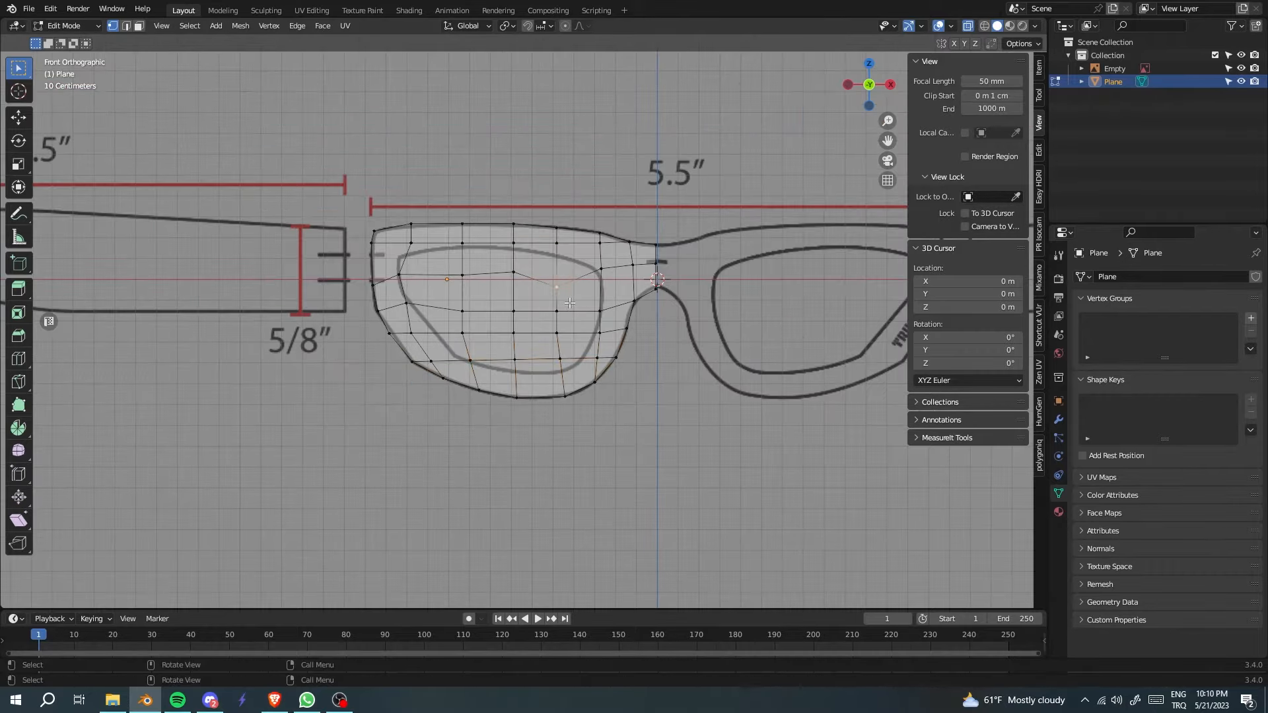
key("g")
left_click(538, 278)
left_click(409, 276)
key("g")
left_click(407, 281)
Shift the lower vertices of the outer interior column inward, down to the newly cut row.
left_click(413, 308)
left_click(415, 315)
left_click(414, 332)
key("g")
left_click(419, 333)
left_click(436, 367)
key("g")
left_click(439, 370)
left_click(548, 456)
Fine-tune the middle-row vertex near the nose so the row runs evenly across the lens area.
left_click(553, 273)
key("g")
left_click(568, 280)
Add a vertical loop cut between the bridge edge and the neighbouring edge column.
scroll(568, 284, "down", 3)
mouse_move(479, 435)
middle_mouse_down()
mouse_move(758, 470)
mouse_move(576, 406)
mouse_move(524, 467)
mouse_move(476, 444)
middle_mouse_up()
scroll(647, 311, "up", 6)
key("KP_1")
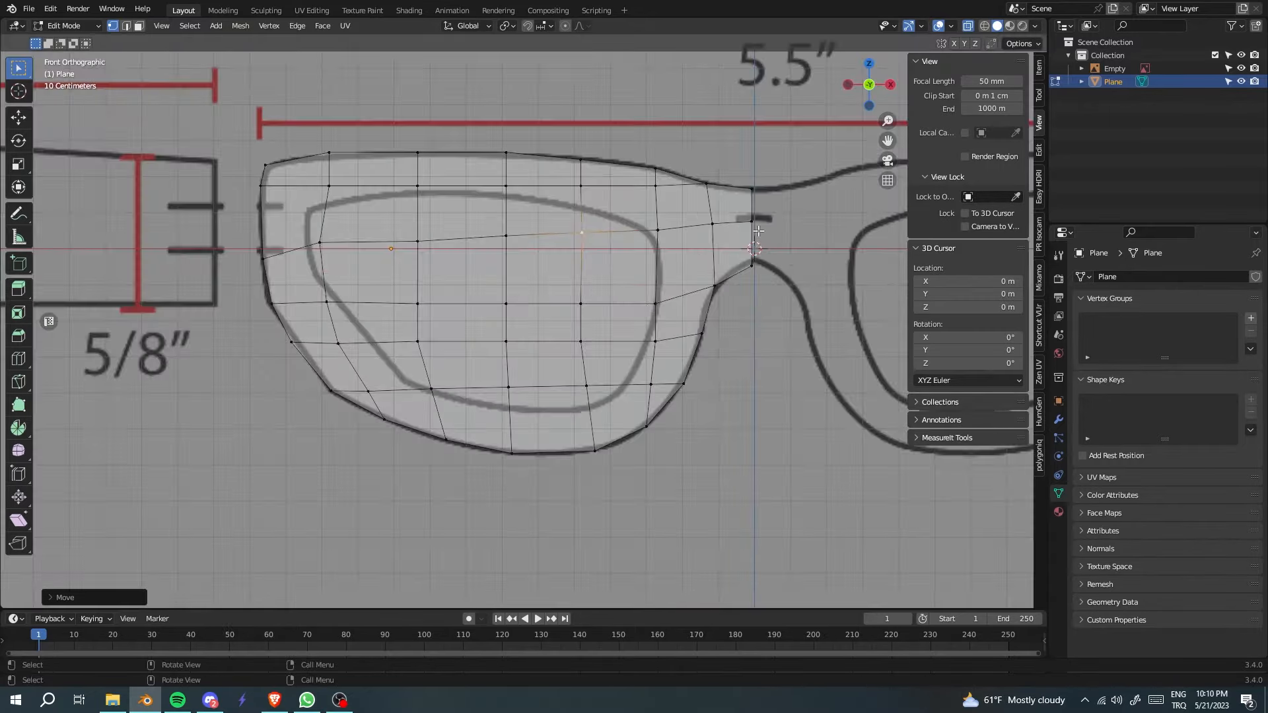
middle_click_drag(773, 232, 623, 289, "shift")
scroll(624, 289, "up", 3)
key("ctrl+r")
double_click(626, 289)
Move the bottom vertex of the new loop onto the nose outline and adjust the bridge edge's bottom vertex.
scroll(630, 297, "up", 2)
left_click(675, 364)
key("g")
left_click(676, 349)
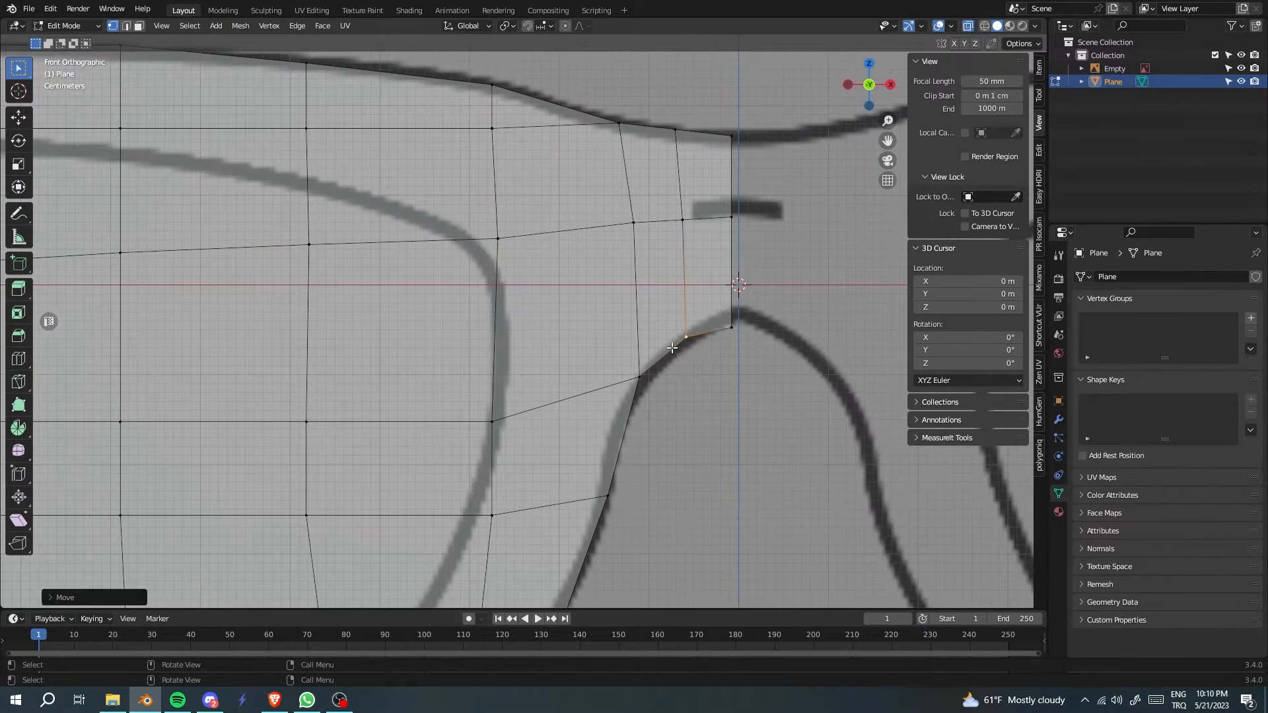
left_click(735, 340)
key("g")
left_click(734, 338)
Select the whole bridge edge and shift it vertically to fit the upper outline.
left_click(734, 247, "alt")
key("g")
key("z")
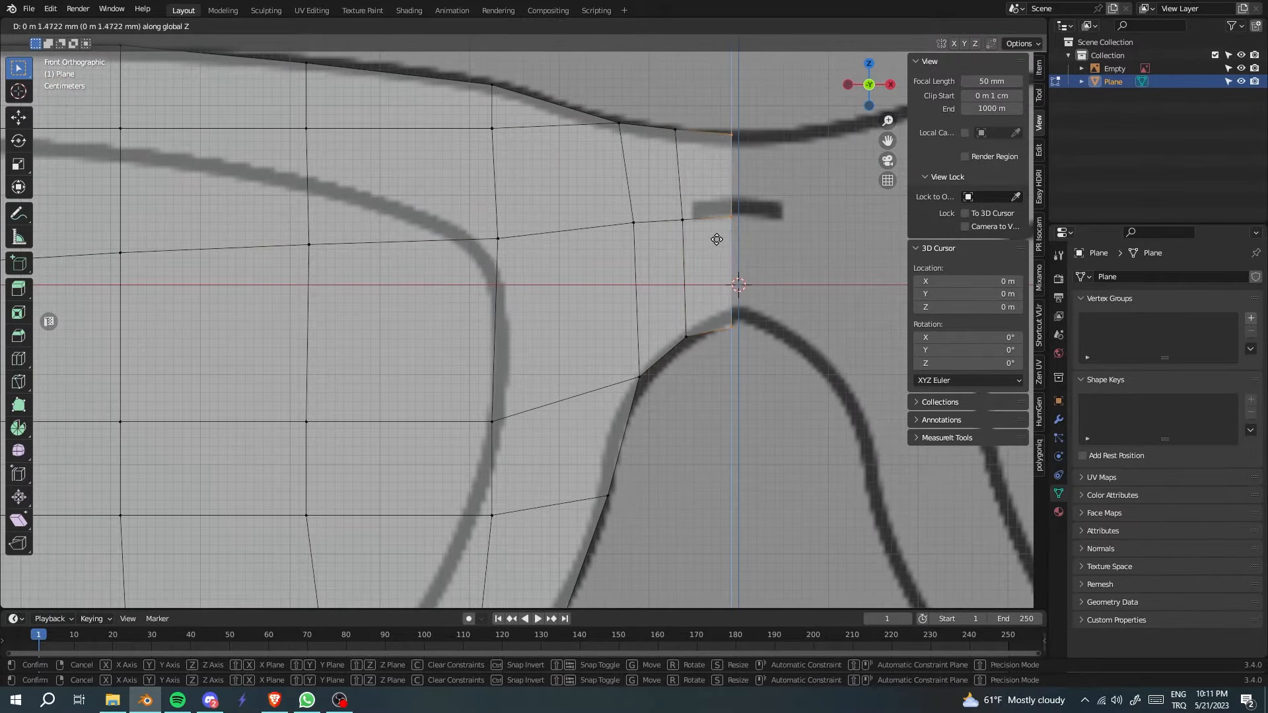
left_click(719, 236)
key("g")
key("z")
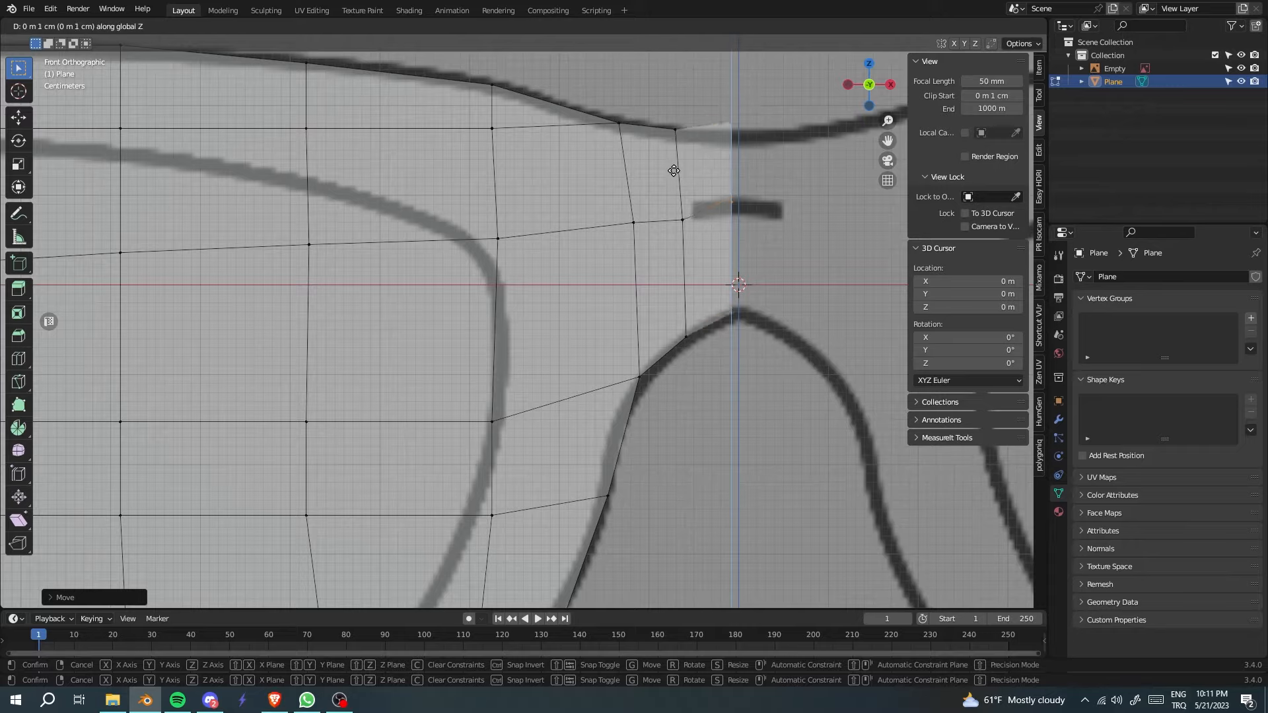
left_click(667, 178)
Move the bridge edge's bottom vertex and the neighbouring bottom vertex along Z onto the nose outline.
left_click(753, 343)
left_click(736, 337)
key("g")
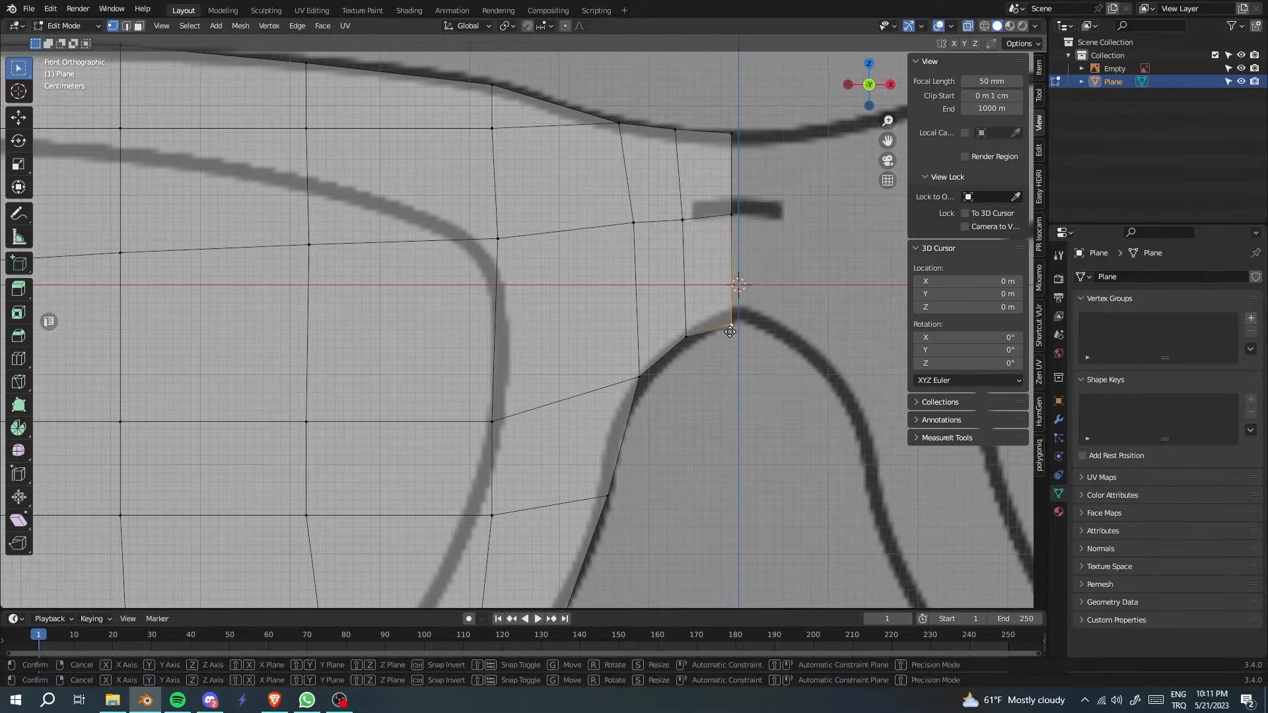
key("z")
left_click(730, 327)
left_click(687, 354)
key("g")
key("z")
left_click(687, 357)
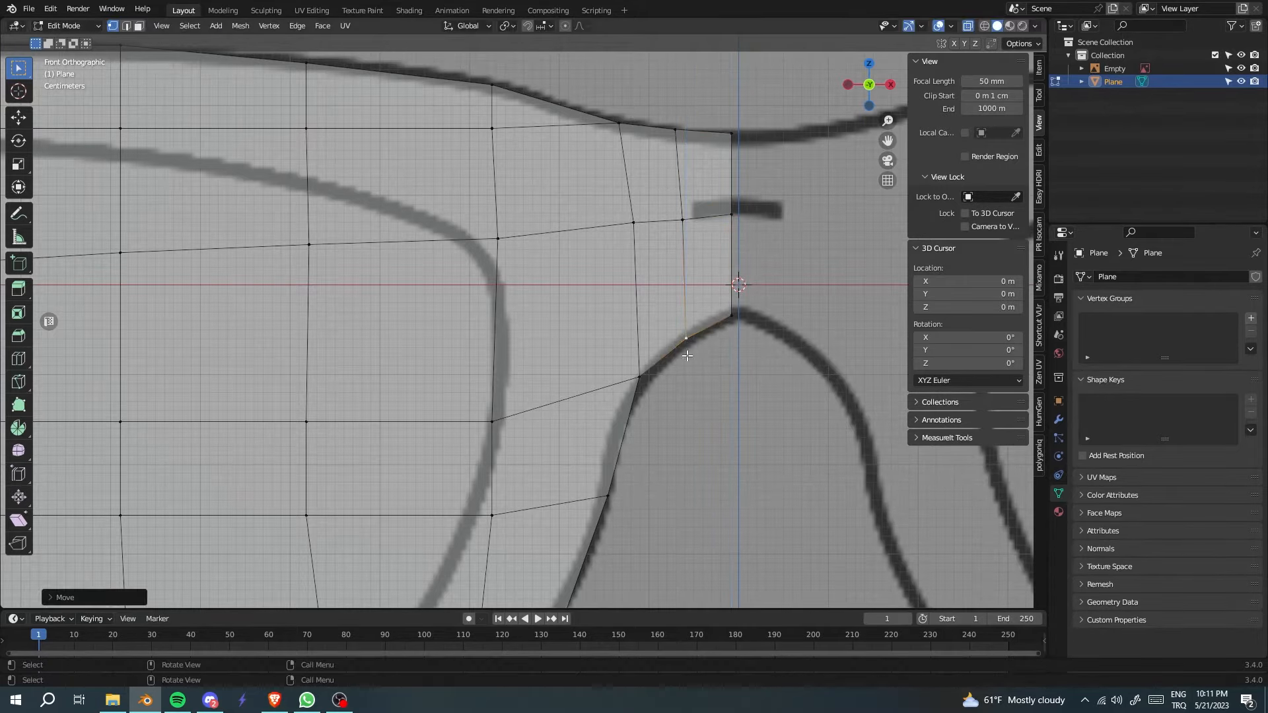
left_click(643, 380)
Add a Mirror modifier to the half frame with only the X axis enabled and leave mesh editing.
scroll(643, 380, "down", 8)
left_click(1059, 419)
left_click(1109, 277)
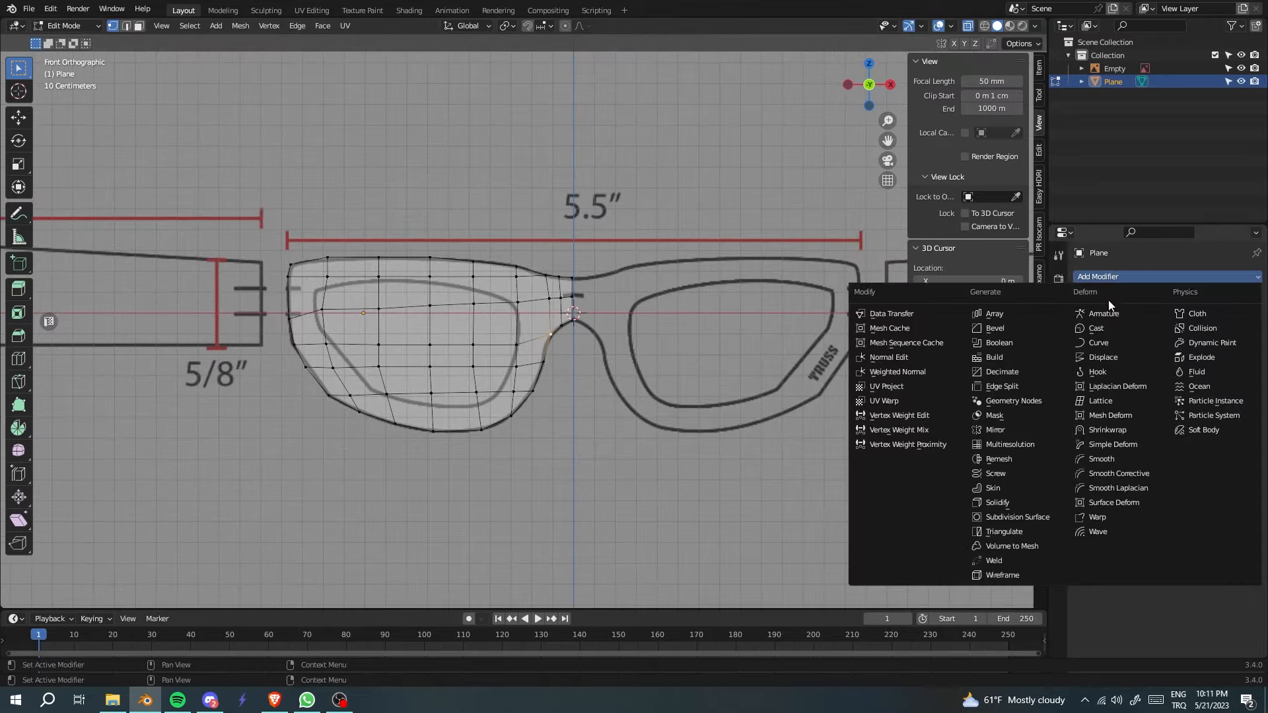
left_click(995, 430)
left_click(1226, 319)
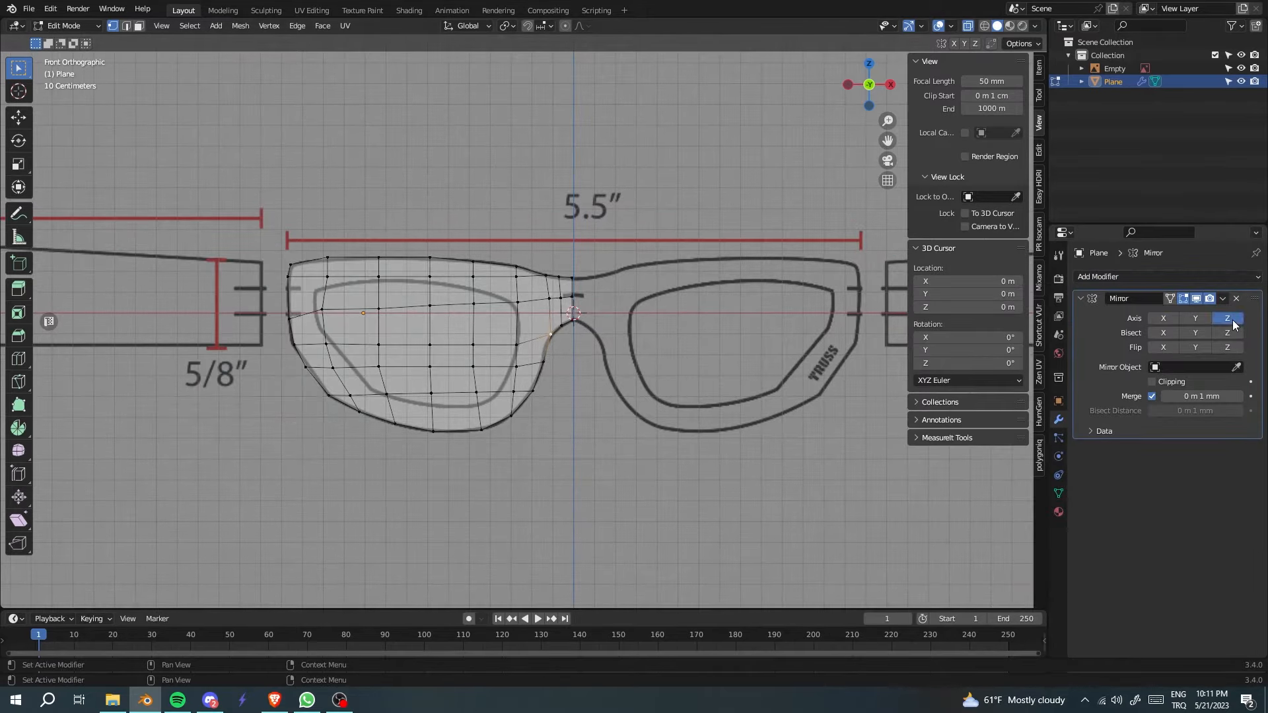
left_click(1163, 318)
scroll(442, 419, "down", 3)
key("Tab")
middle_click_drag(442, 418, 506, 351)
Try to set the half frame's origin to its geometry.
left_click(520, 333)
left_click(527, 324)
right_click(527, 325)
right_click(528, 321)
mouse_move(536, 381)
left_click(599, 395)
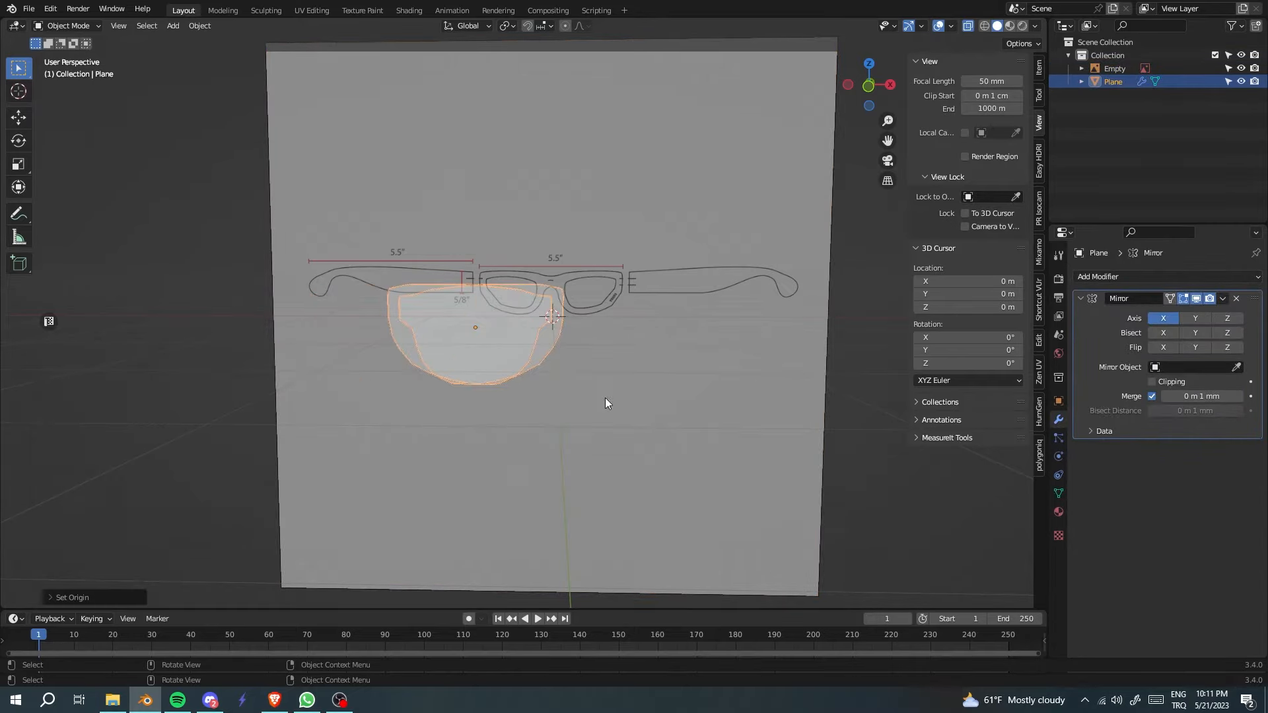
Set the half frame's origin to the 3D cursor at the bridge.
right_click(502, 339)
mouse_move(514, 340)
left_click(589, 369)
scroll(594, 370, "up", 6)
middle_click_drag(620, 364, 664, 354)
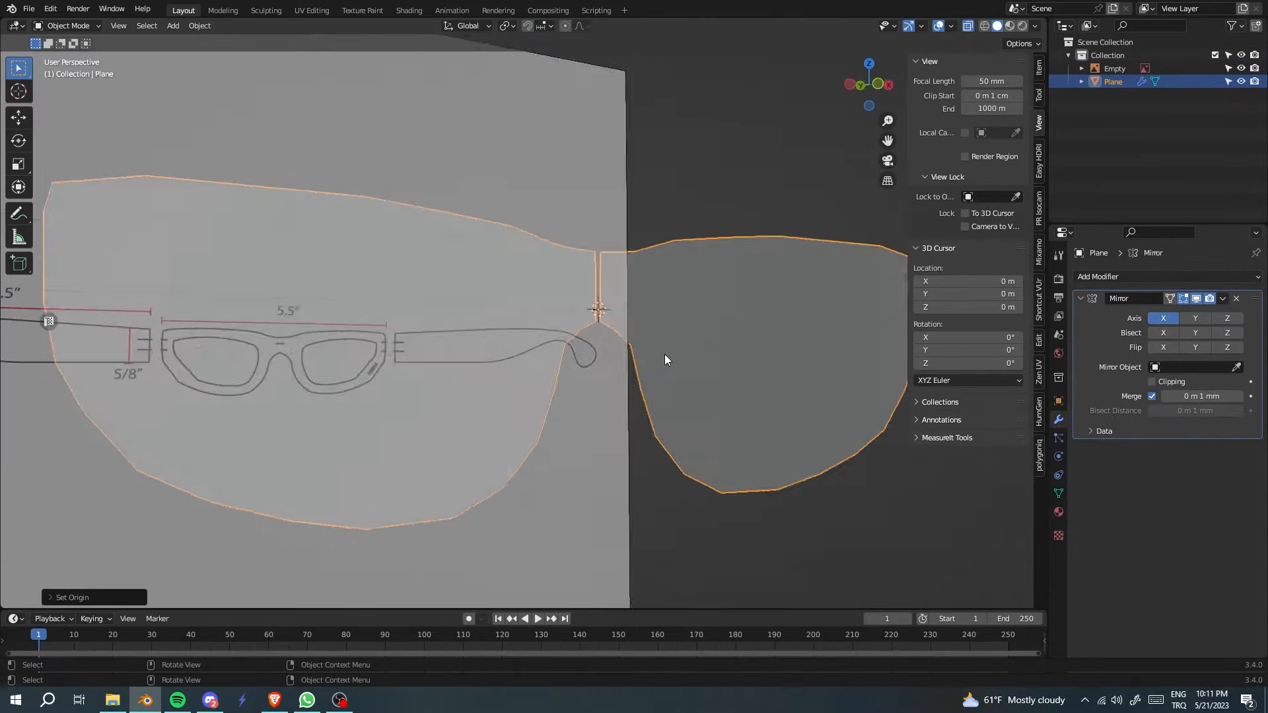
Add a Subdivision Surface modifier to the frame and set its viewport levels to 2.
key("KP_1")
scroll(483, 374, "down", 2)
left_click(1143, 277)
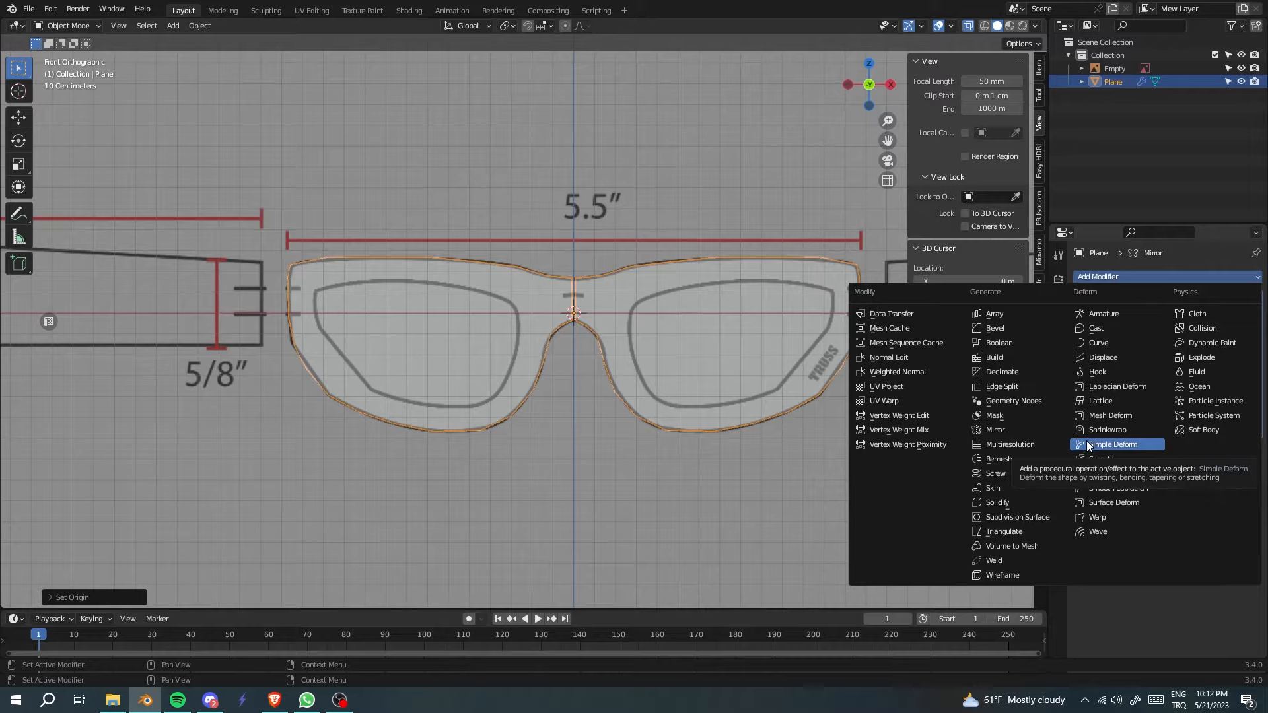
left_click(1020, 517)
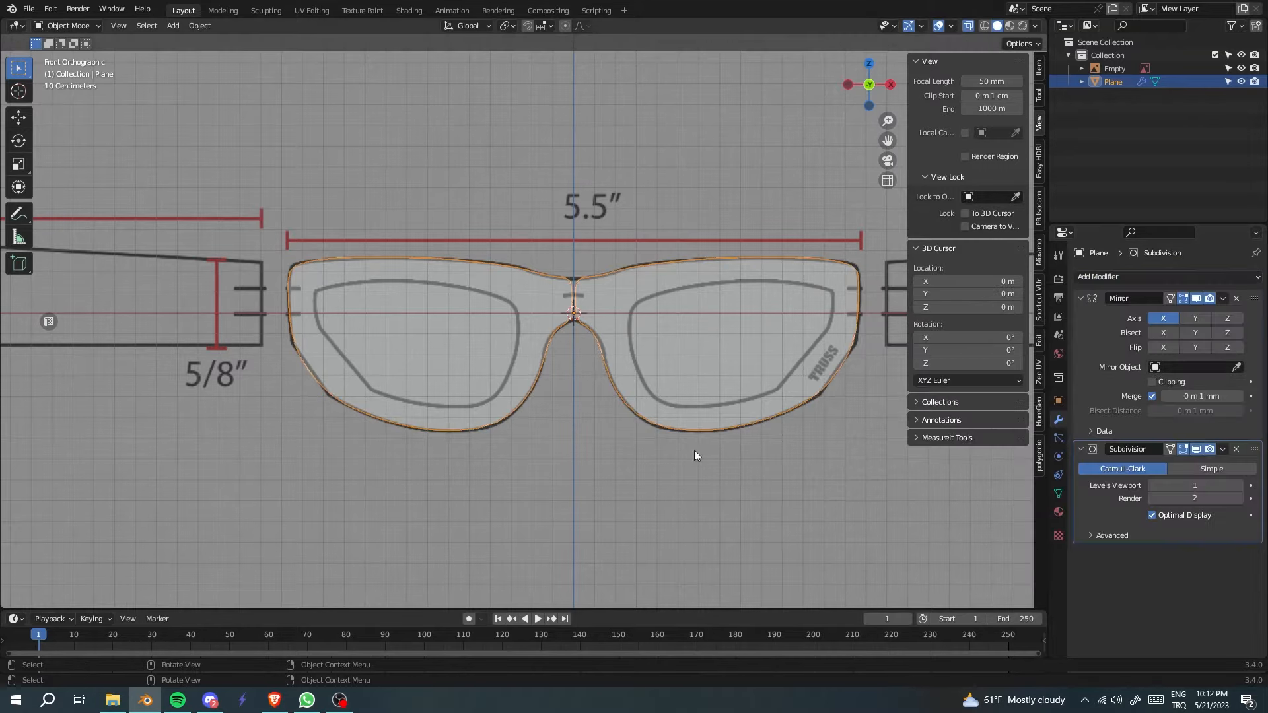
left_click(1239, 484)
Adjust the lower vertex on the frame's outer side so the smoothed mesh follows the outline.
scroll(484, 444, "down", 3)
scroll(485, 481, "up", 6)
scroll(486, 479, "down", 3)
key("Tab")
scroll(515, 406, "up", 1)
scroll(519, 394, "down", 1)
scroll(423, 330, "up", 5)
scroll(270, 493, "down", 1)
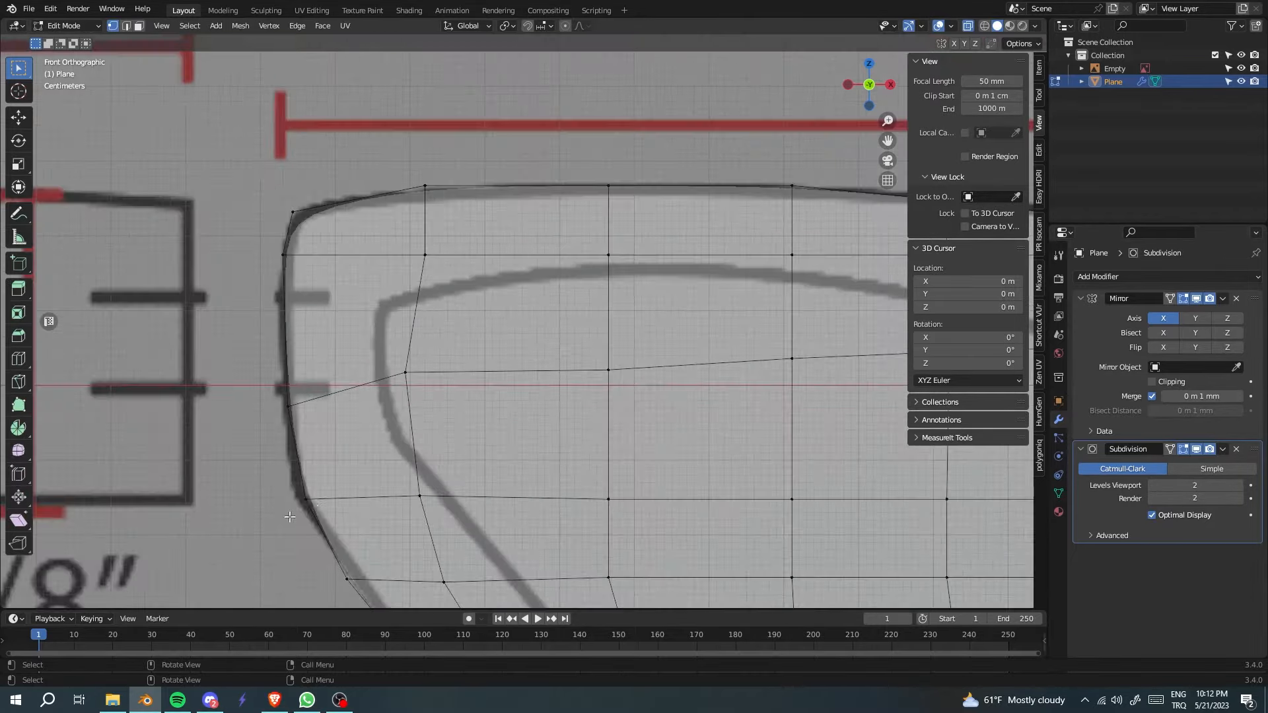
key("g")
key("z")
left_click(308, 499)
key("g")
key("x")
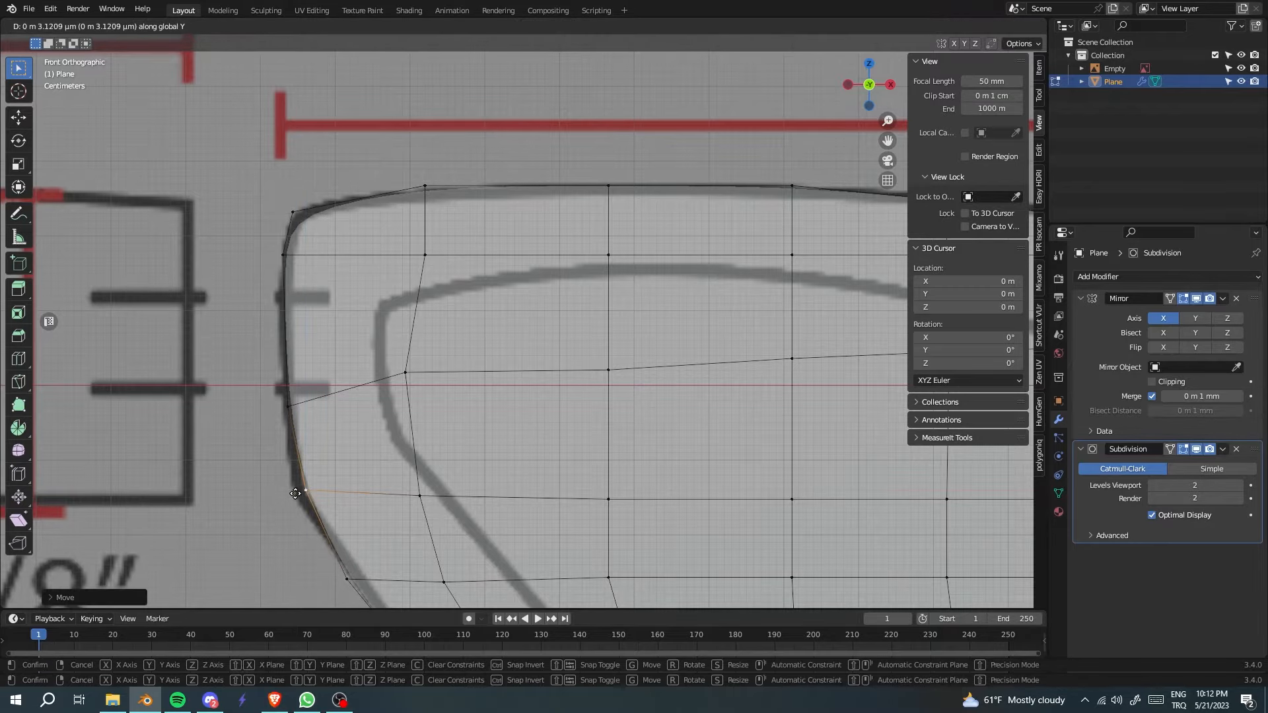
left_click(295, 503)
Select the vertices along the bridge edge beside the mirror plane.
middle_click_drag(296, 503, 3, 177, "shift")
scroll(857, 173, "down", 2)
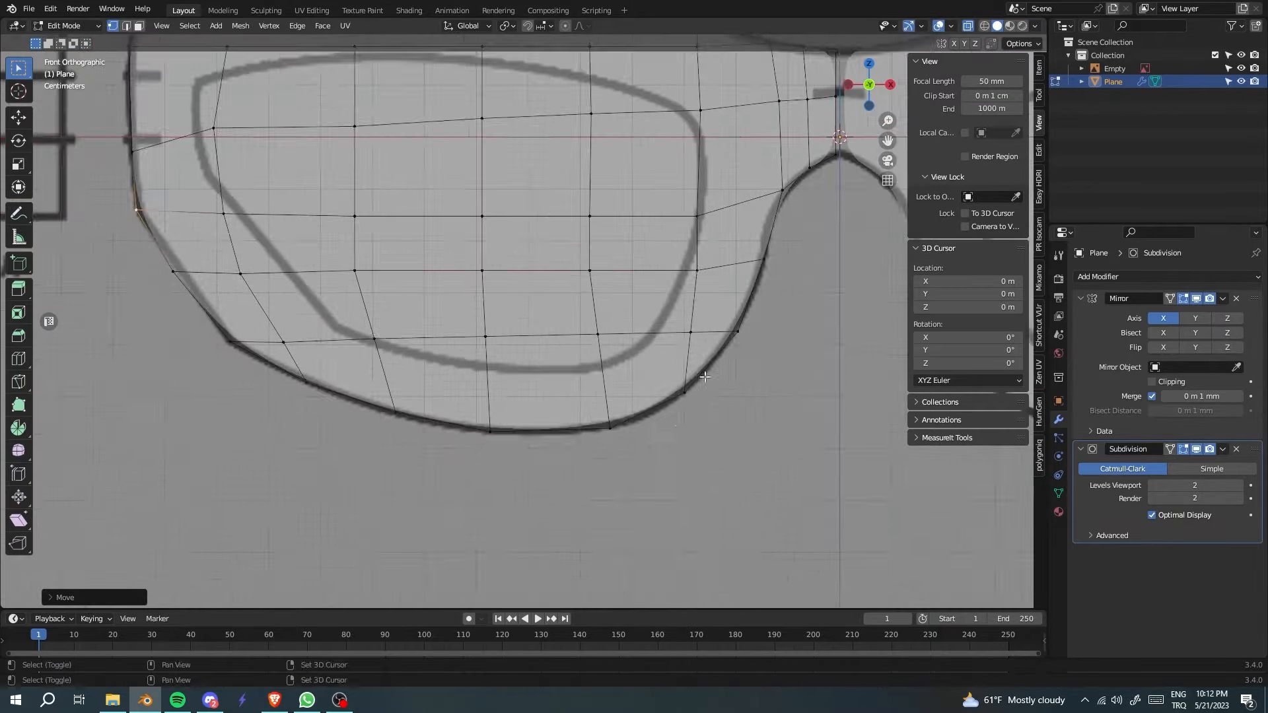
middle_click_drag(857, 172, 635, 397, "shift")
scroll(635, 397, "up", 3)
left_click_drag(647, 456, 672, 217)
key("g")
key("x")
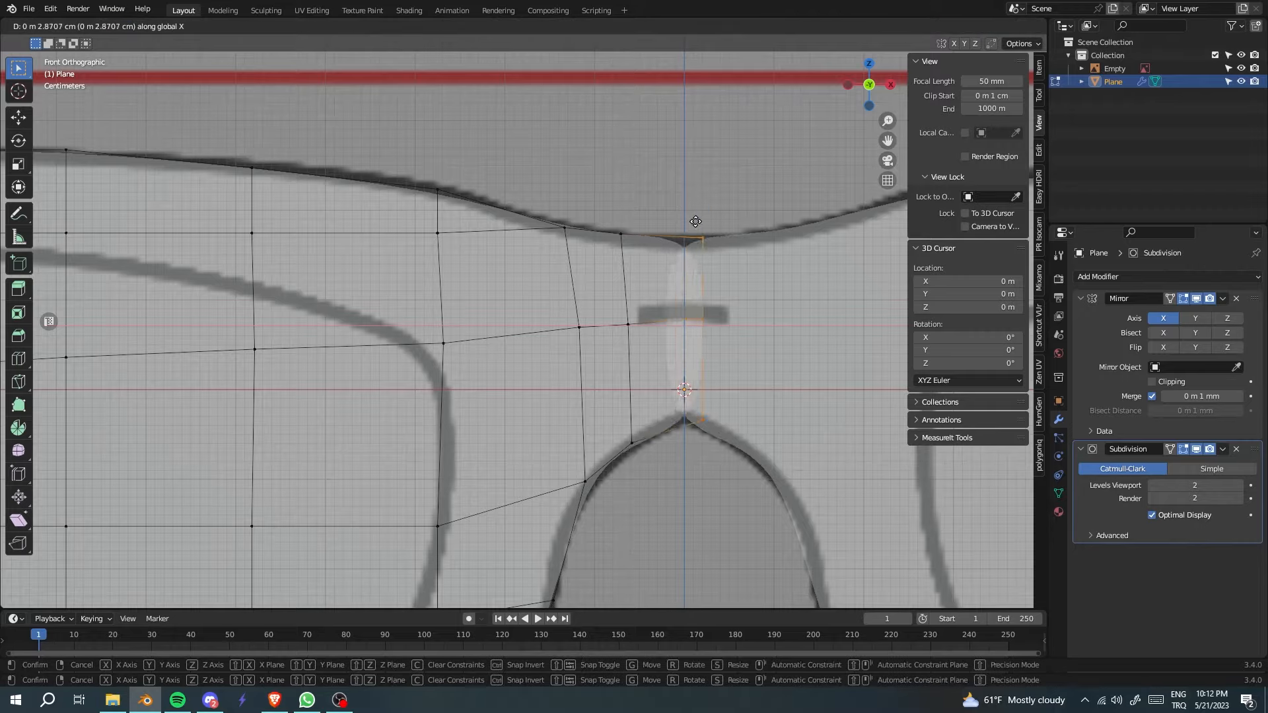
right_click(680, 244)
Enable clipping on the Mirror modifier and move the bridge edge along X onto the centre line.
left_click(1152, 382)
key("g")
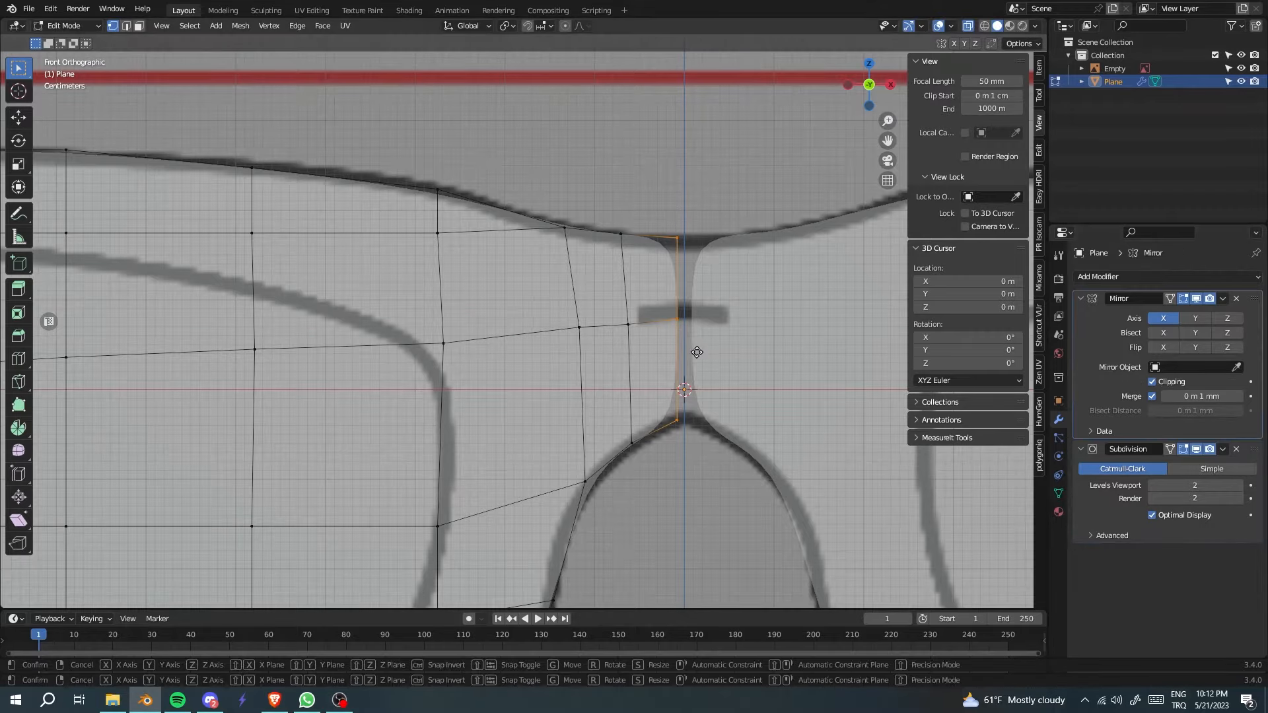
key("x")
left_click(708, 359)
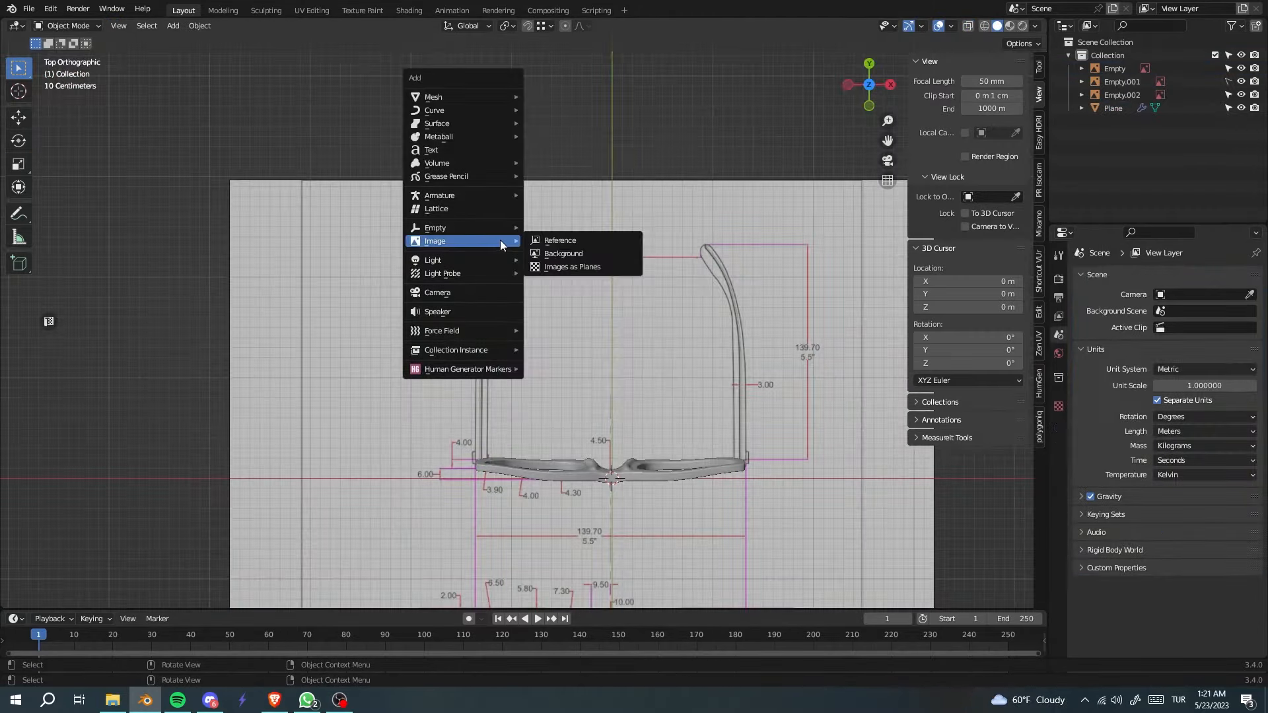
Add a plane mesh in the top view and scale it along X into a narrow strip.
mouse_move(462, 97)
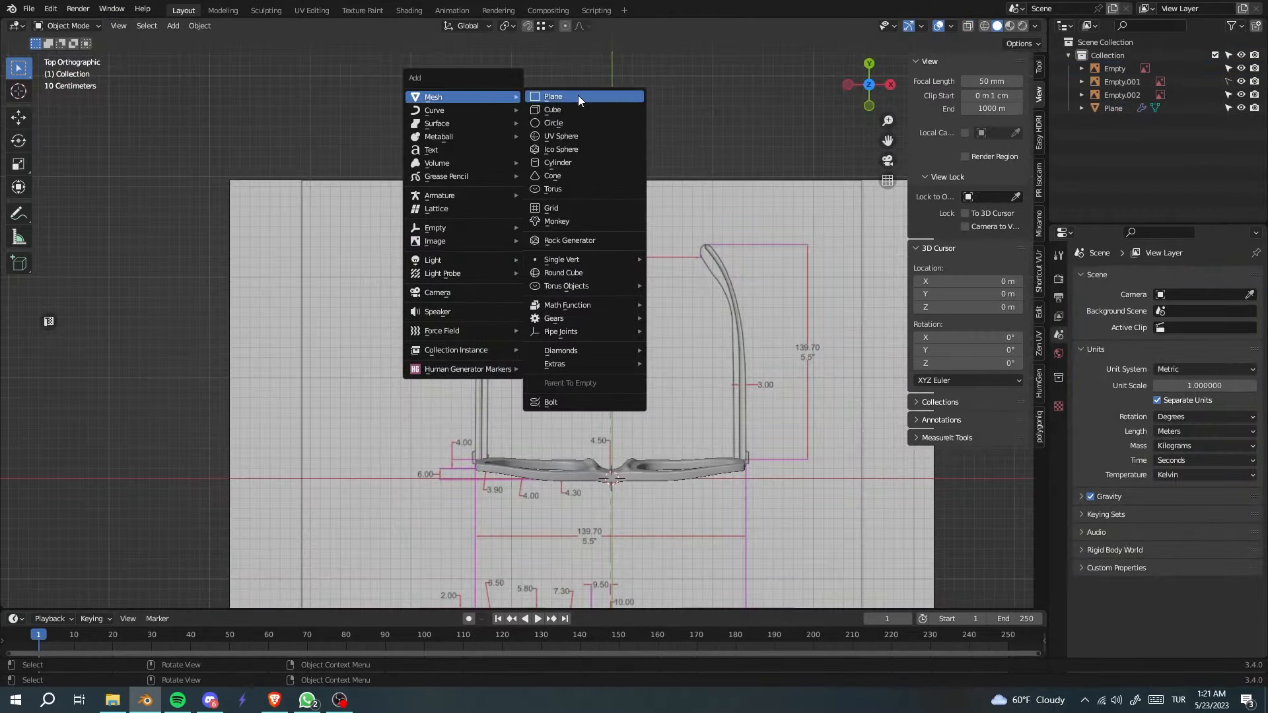
left_click(577, 95)
left_click_drag(683, 458, 558, 369, "shift")
key("Tab")
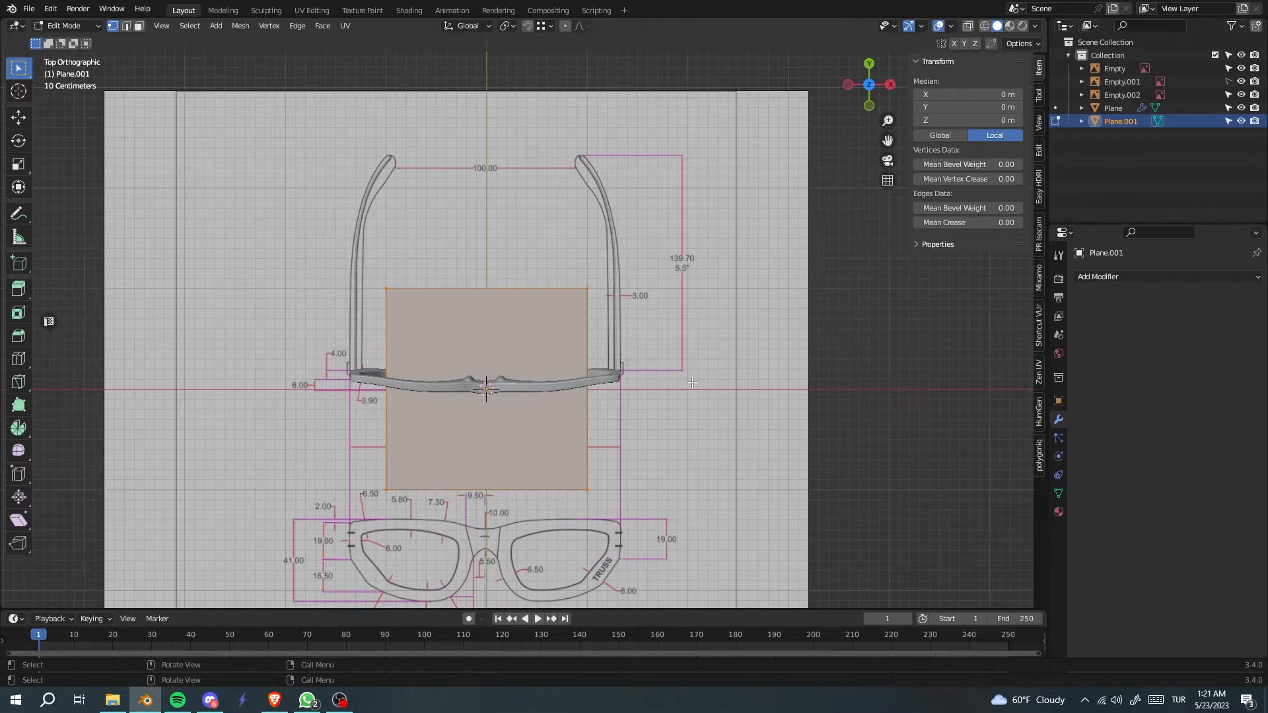
key("s")
key("x")
left_click(529, 395)
Move the strip over the straight part of the temple arm and shift its far end along Y to lengthen it.
key("g")
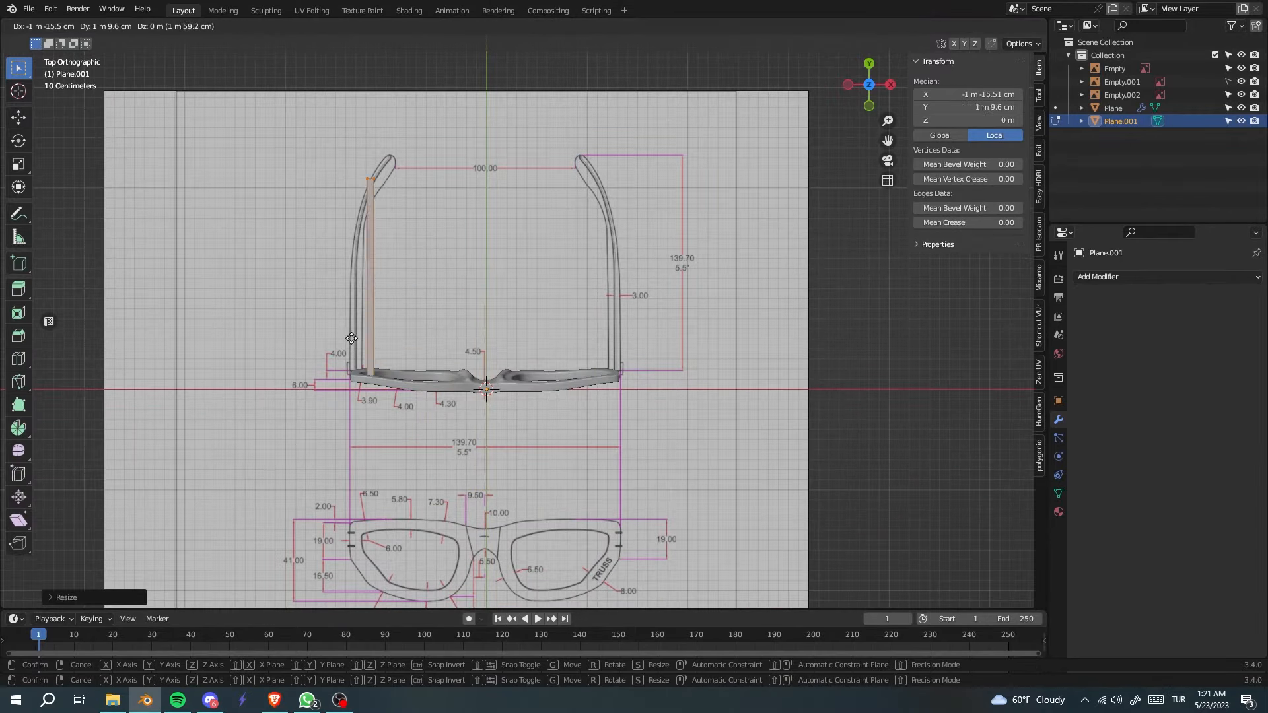
left_click(337, 335)
left_click_drag(323, 145, 381, 239)
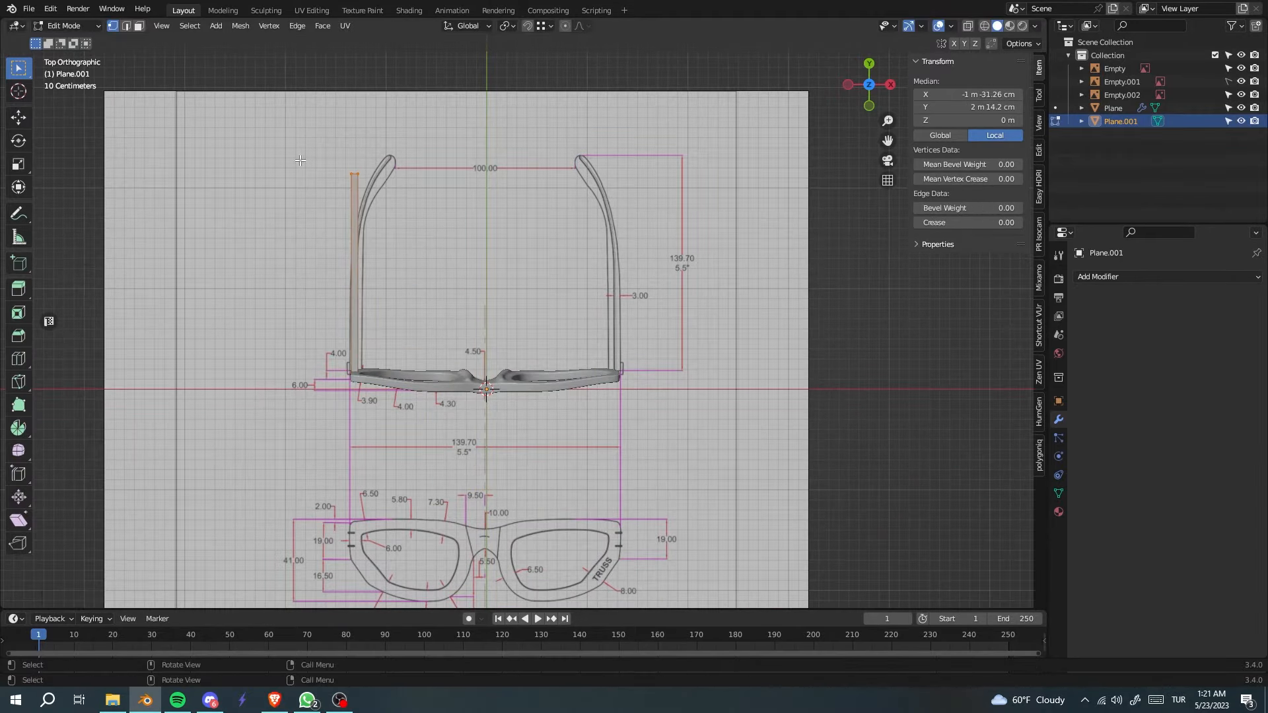
key("g")
key("y")
left_click(381, 219)
Raise the whole strip along Z by about 22 cm to the temple arm's upper line in the side drawing.
middle_click_drag(369, 429, 484, 330)
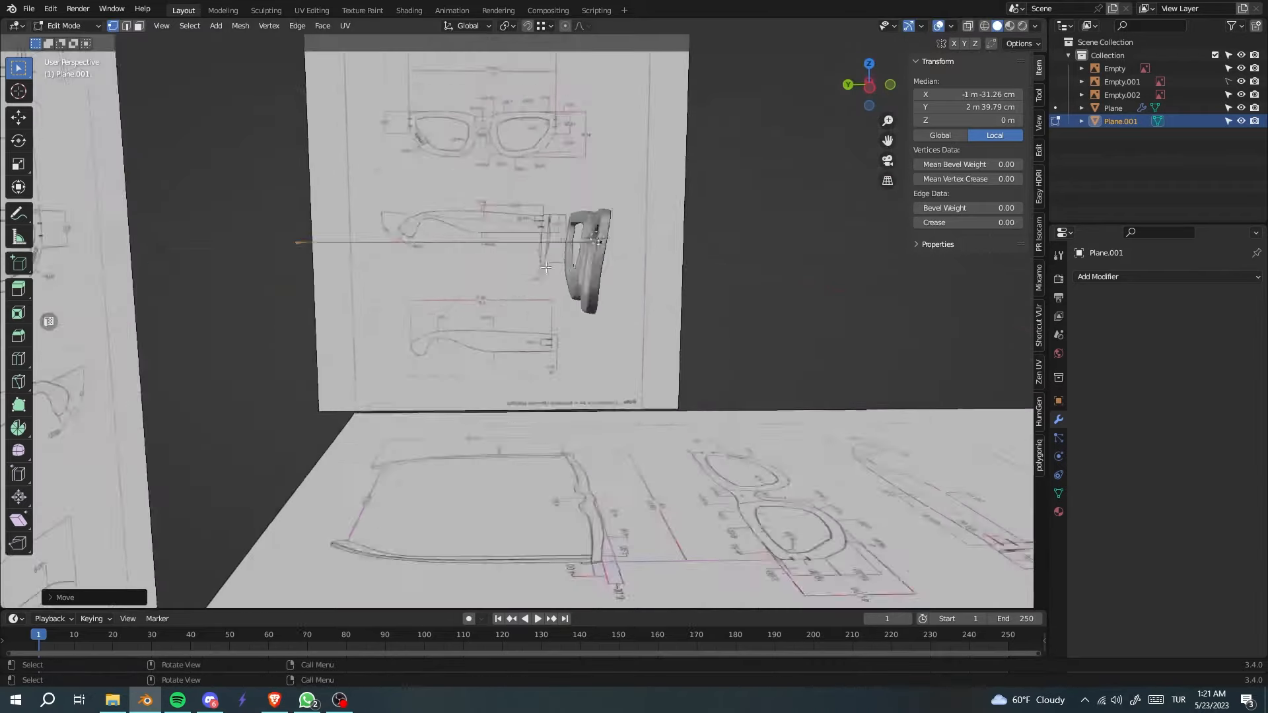
scroll(484, 330, "up", 2)
key("a")
key("g")
key("z")
left_click(483, 278)
middle_click_drag(484, 277, 375, 432)
scroll(614, 288, "up", 1)
key("KP_3")
scroll(614, 289, "down", 2)
scroll(324, 455, "up", 4)
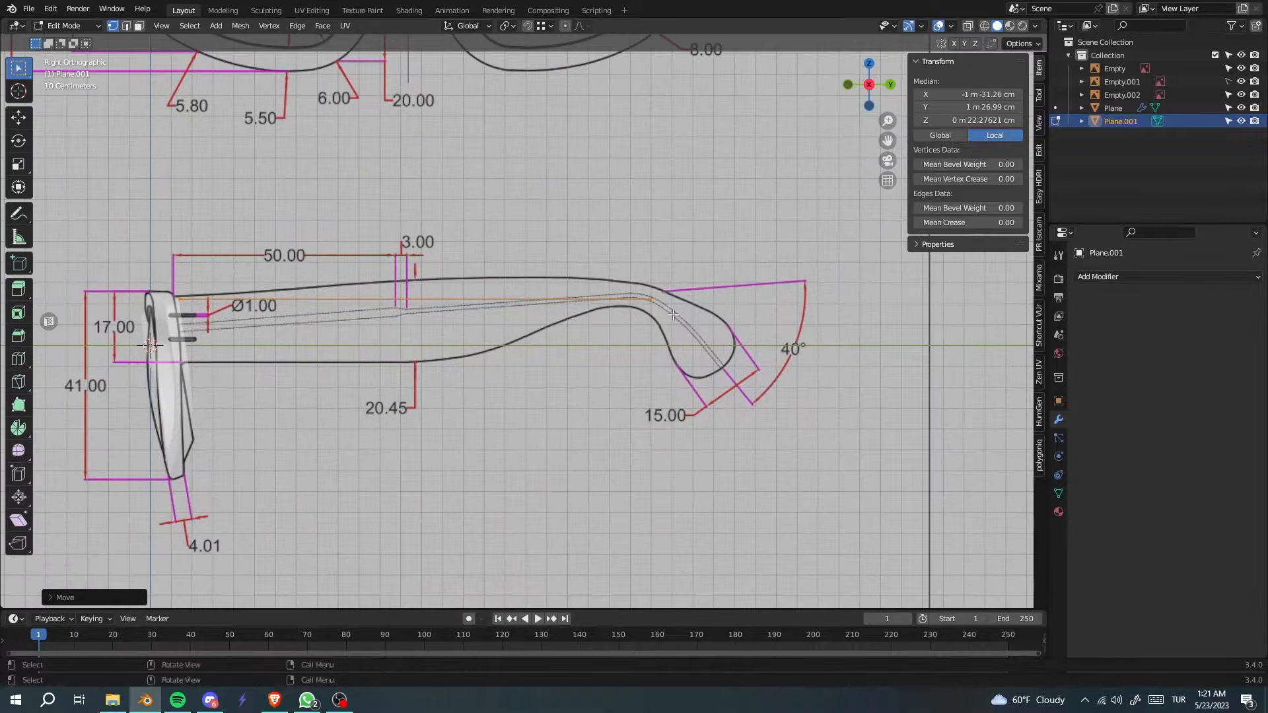
Undo the last raise of the temple strip along Z.
left_click(657, 328)
key("g")
right_click(573, 310)
key("ctrl+z")
key("ctrl+z")
With X-ray display on, move the strip's far edge onto the temple arm's upper outline just before the bend.
left_click_drag(672, 319, 629, 386)
key("alt+z")
key("g")
left_click(561, 320)
Move the strip's front edge along Z and Y onto the arm's upper outline next to the hinge.
left_click(141, 321)
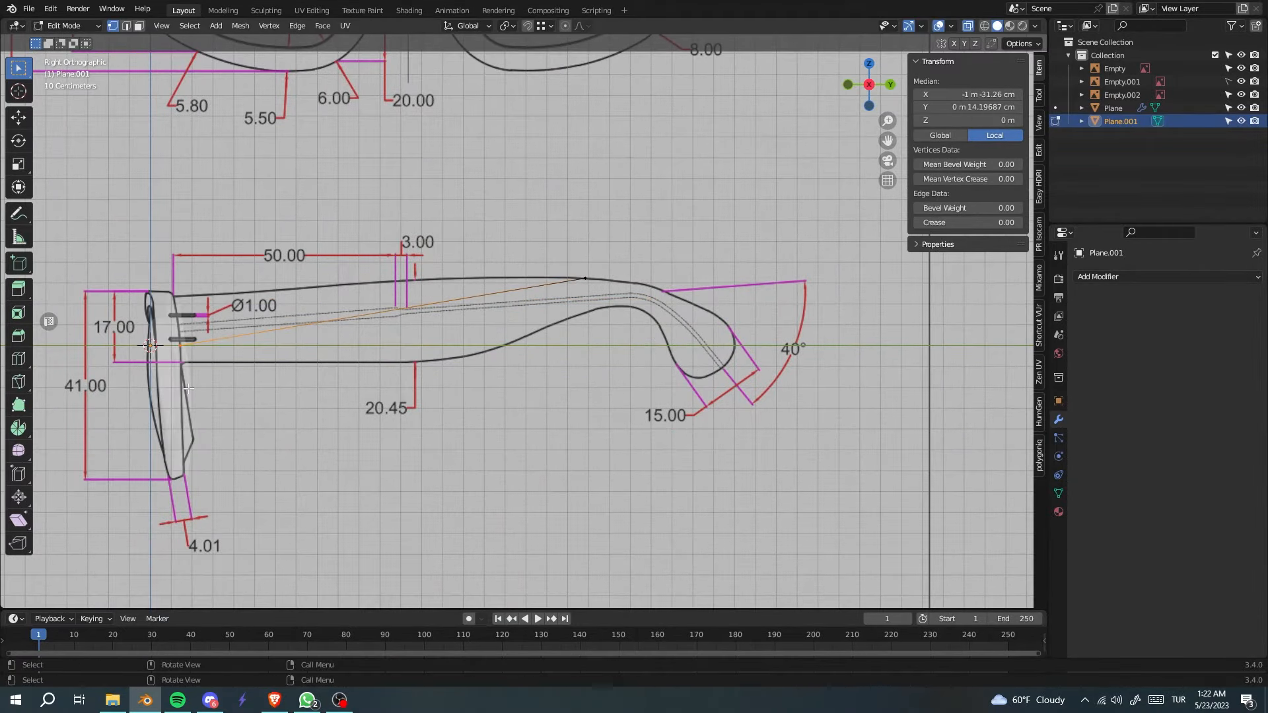
key("g")
key("z")
left_click(235, 311)
key("g")
key("z")
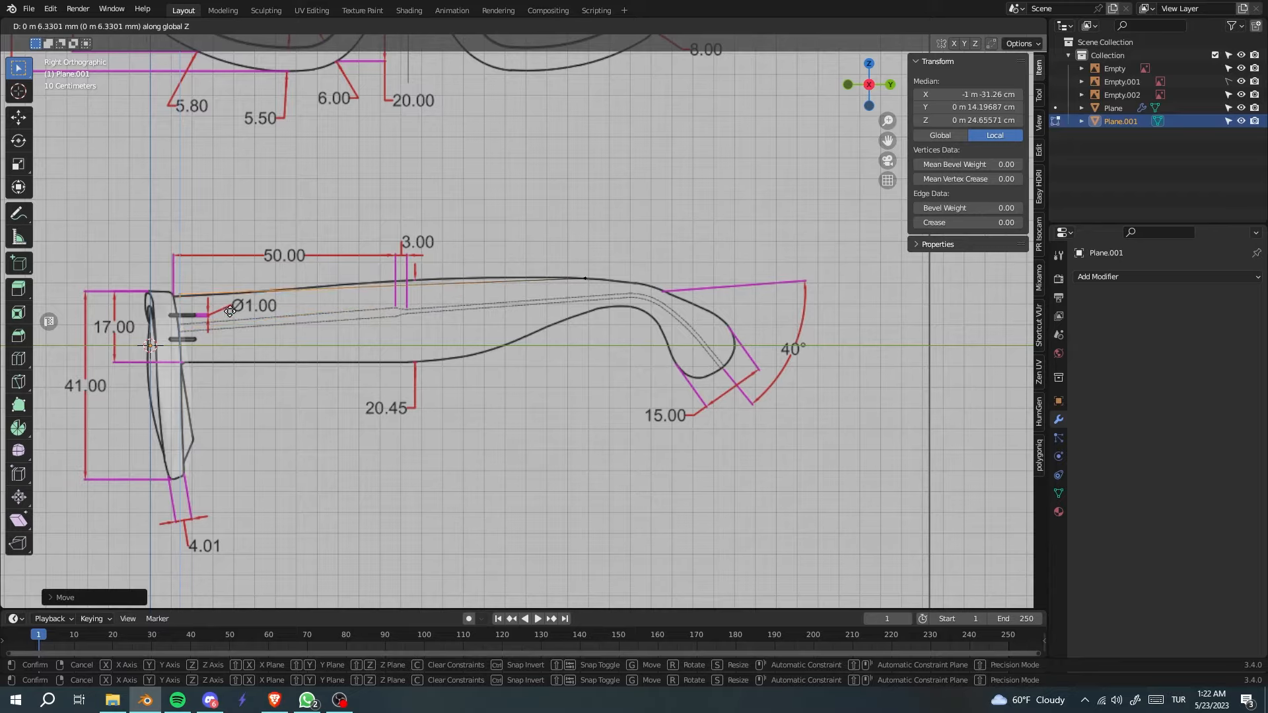
key("y")
left_click(223, 318)
key("g")
key("z")
left_click(173, 316)
Extrude the strip's far edge backwards and slightly down by about 83 cm, past the ear tip.
middle_click_drag(502, 362, 444, 359, "shift")
left_click(541, 289)
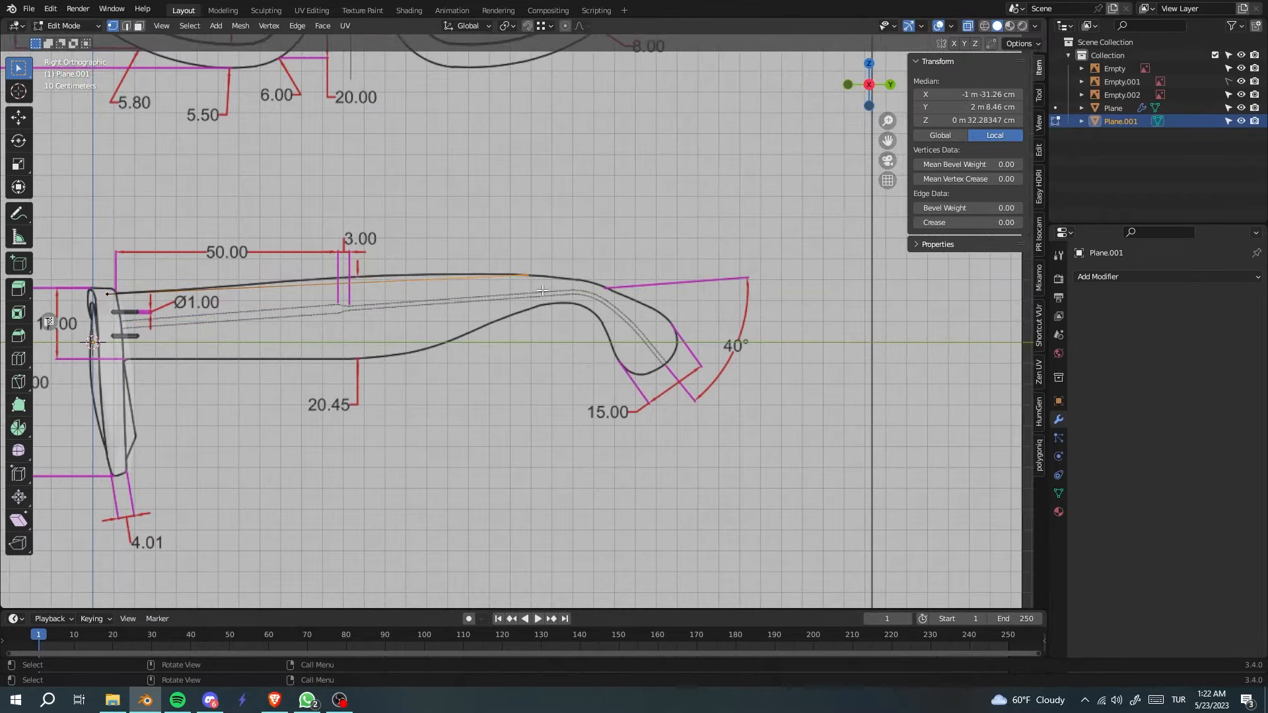
key("g")
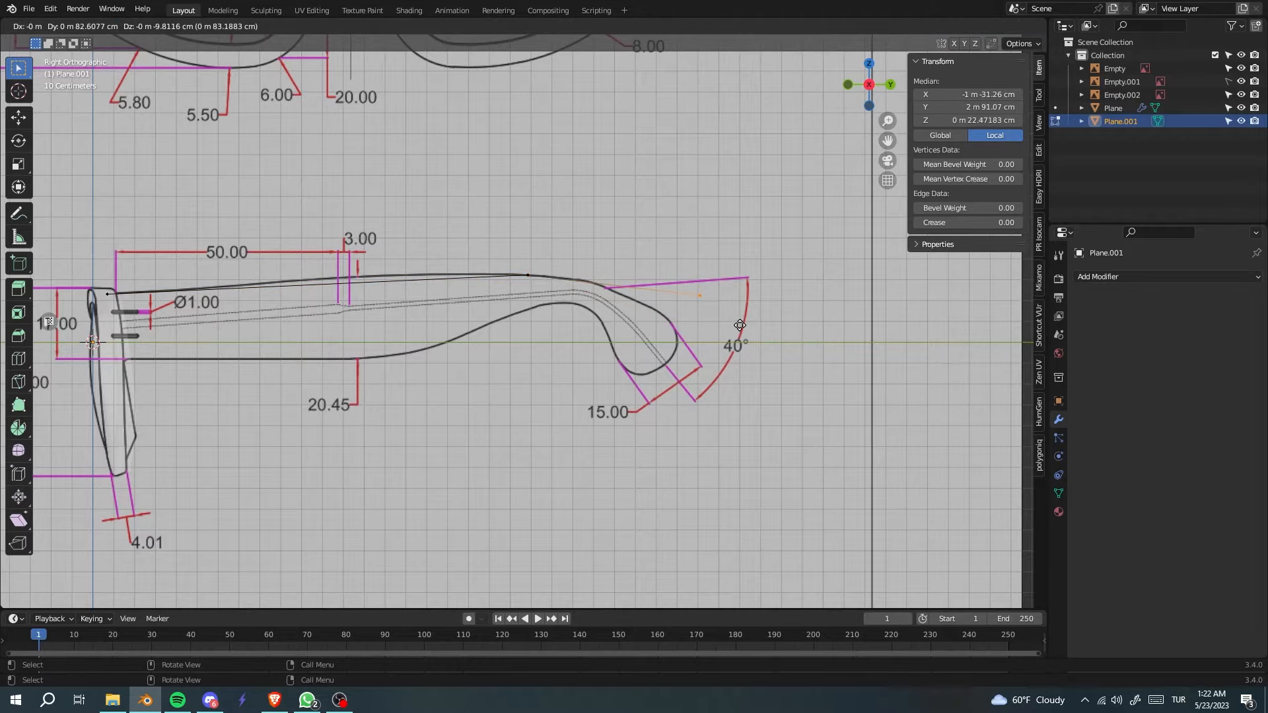
left_click(742, 327)
Extrude the whole strip downwards to the temple arm's lower outline to give the arm its height.
key("Tab")
key("Tab")
key("a")
key("e")
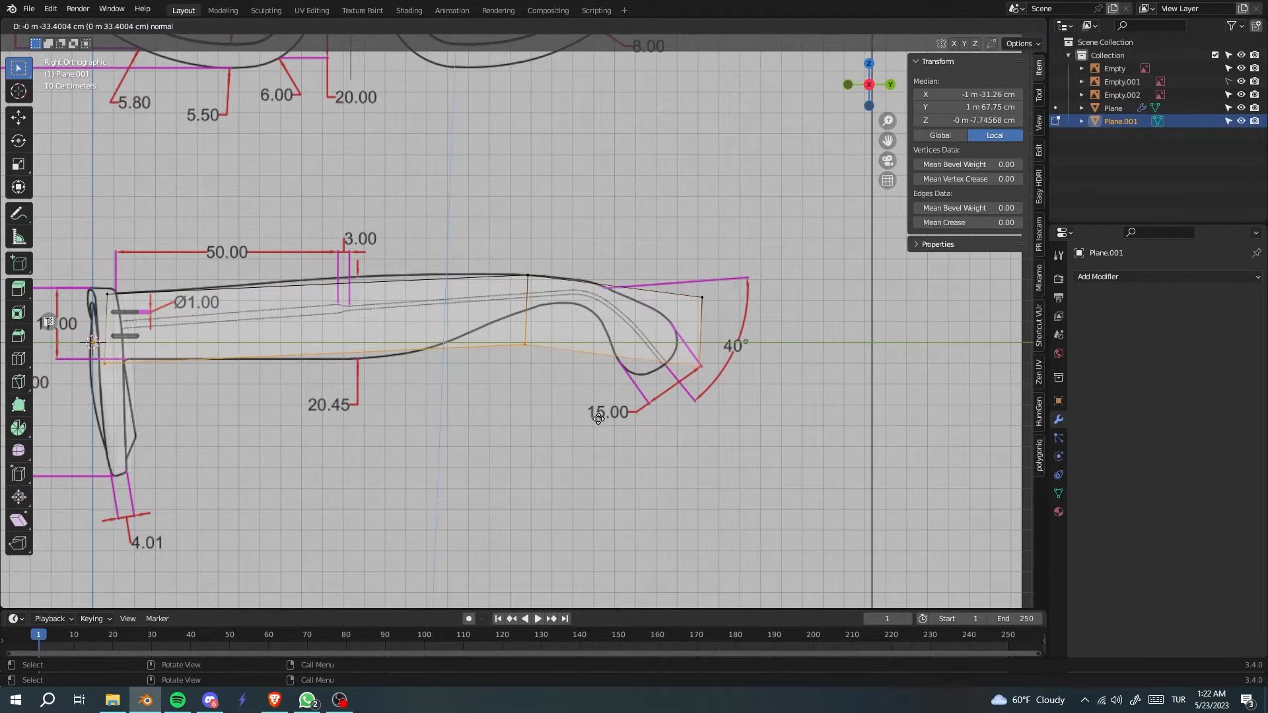
left_click(601, 415)
scroll(660, 409, "up", 2)
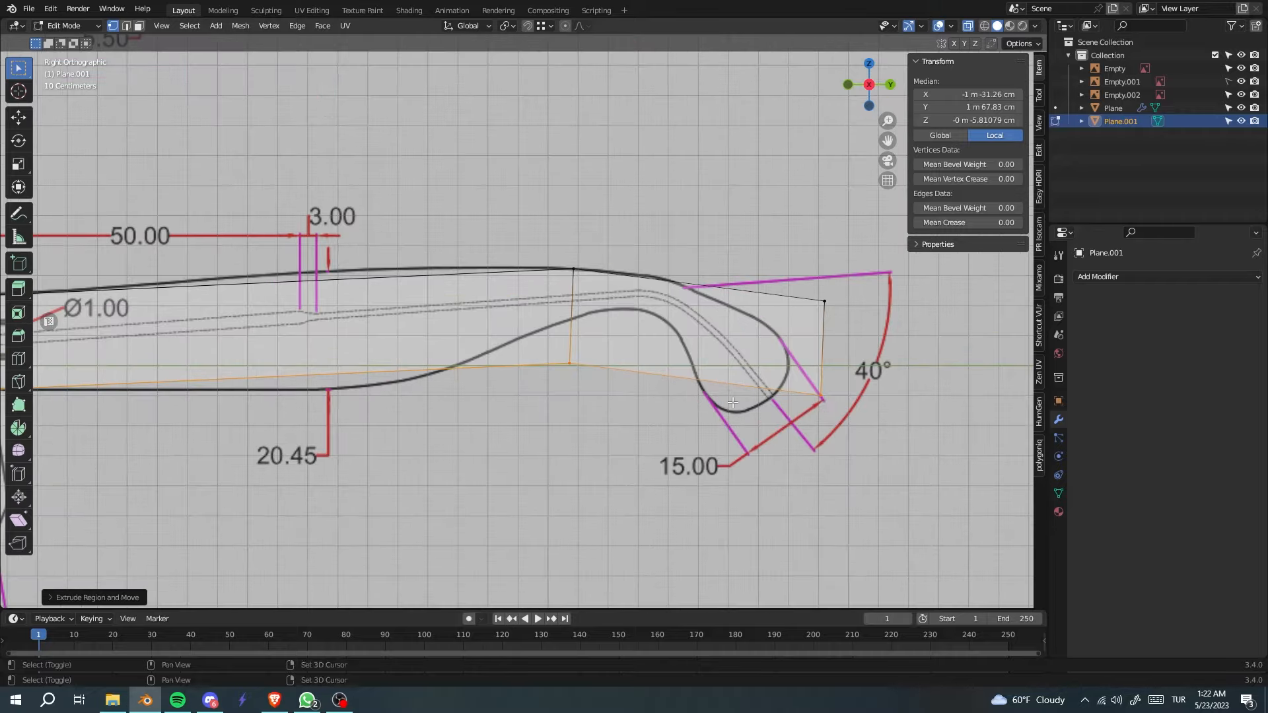
middle_click_drag(733, 403, 784, 396, "shift")
left_click(846, 282)
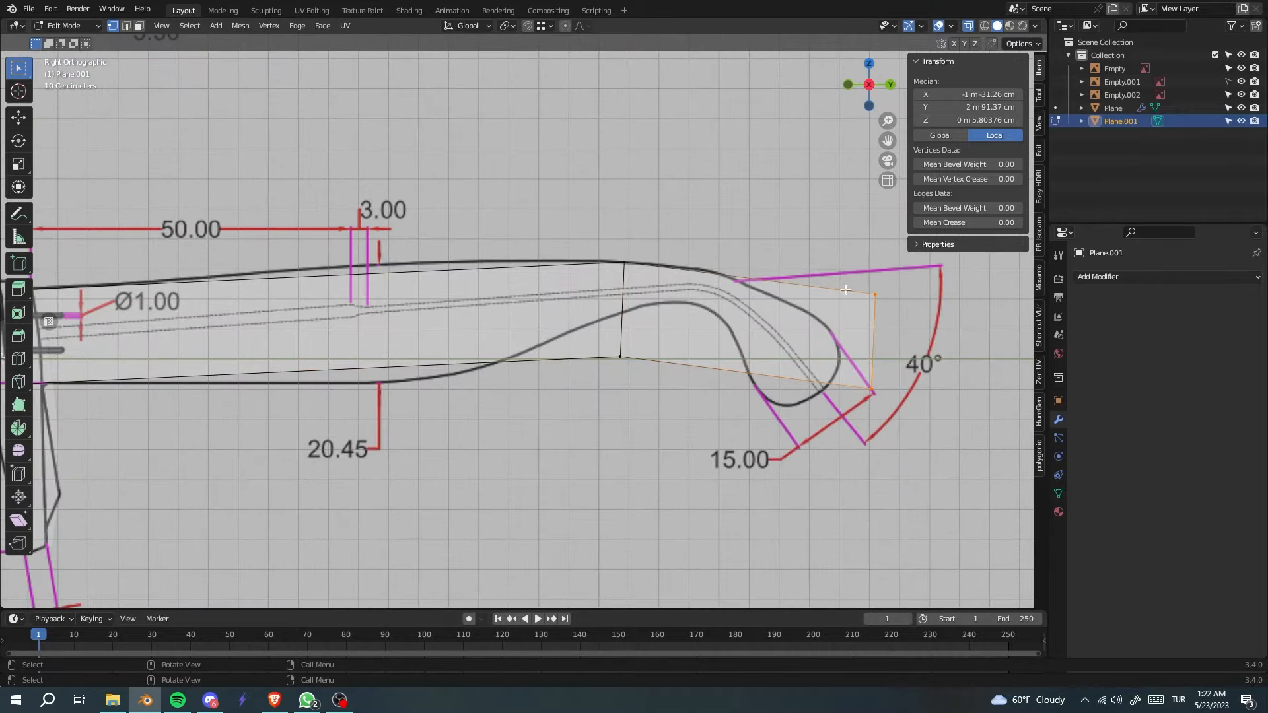
scroll(847, 350, "down", 1)
scroll(793, 357, "up", 1)
middle_click_drag(713, 359, 750, 388, "shift")
left_click_drag(690, 272, 631, 412)
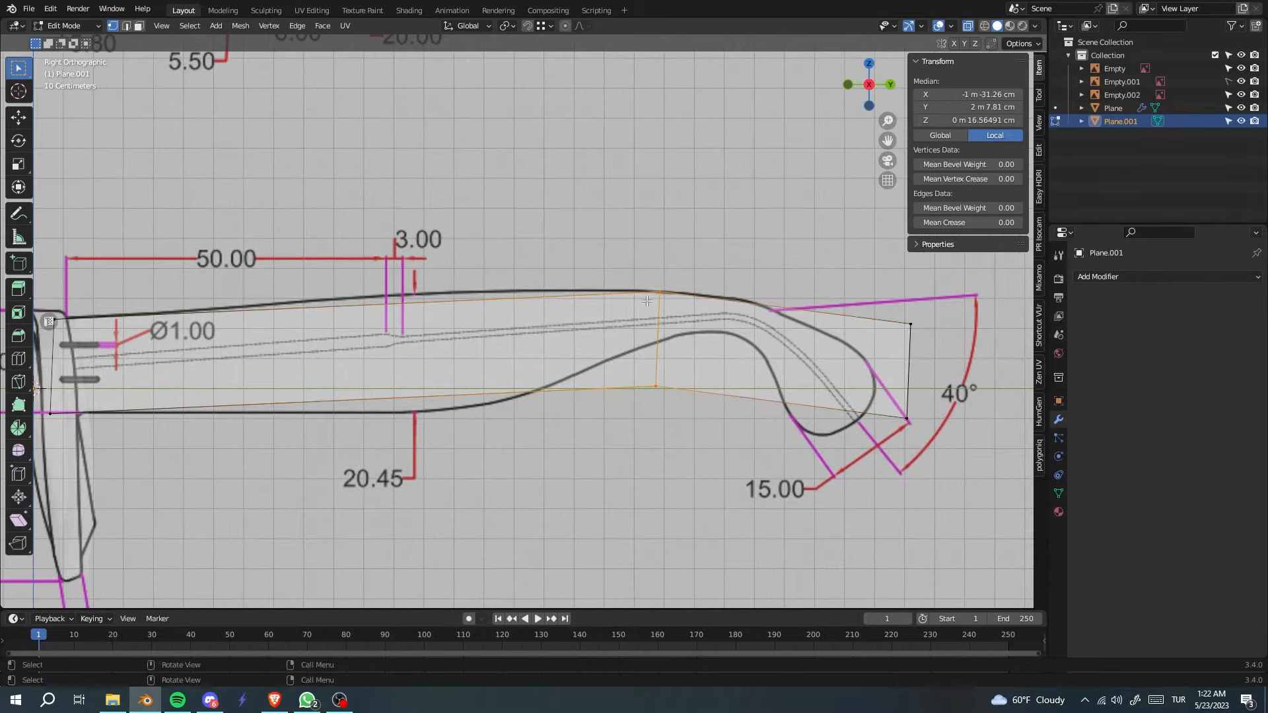
left_click_drag(631, 365, 658, 397)
Add a loop cut across the middle of the arm's front section and scale it along Z by about 1.18 to meet the outline.
middle_click_drag(658, 397, 730, 393, "shift")
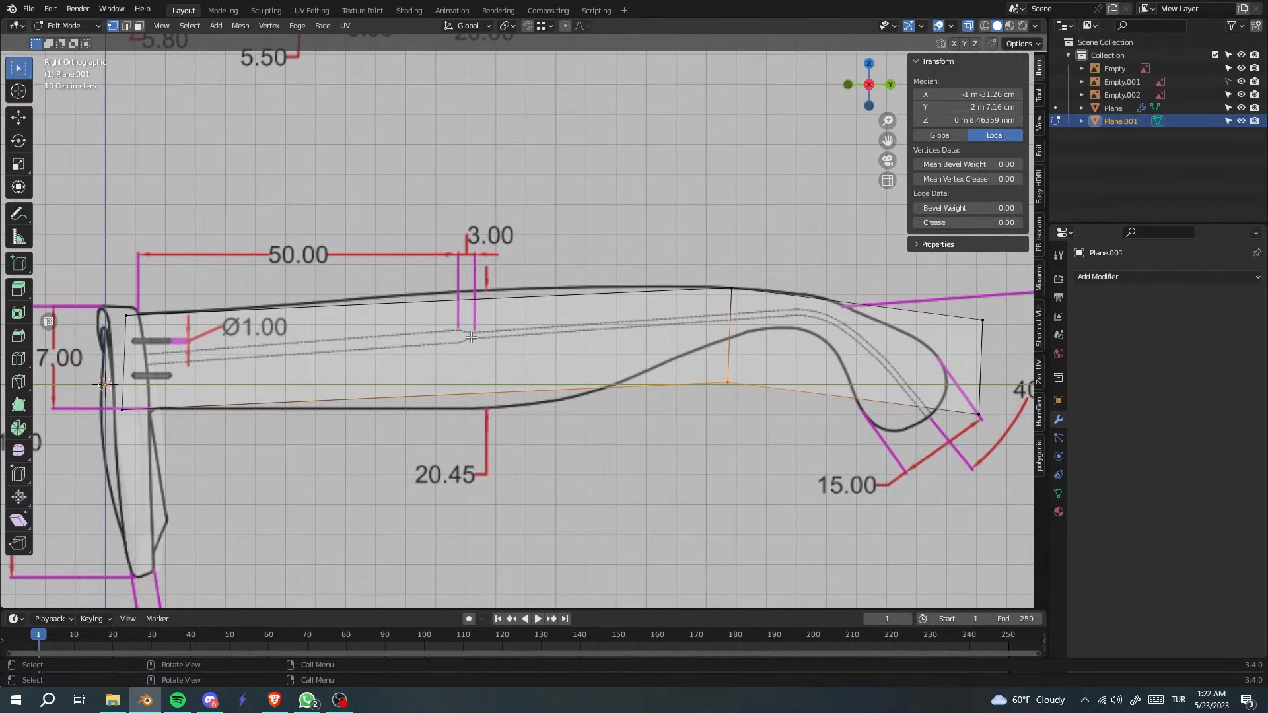
key("ctrl+r")
left_click(464, 300)
left_click(464, 299)
key("s")
key("z")
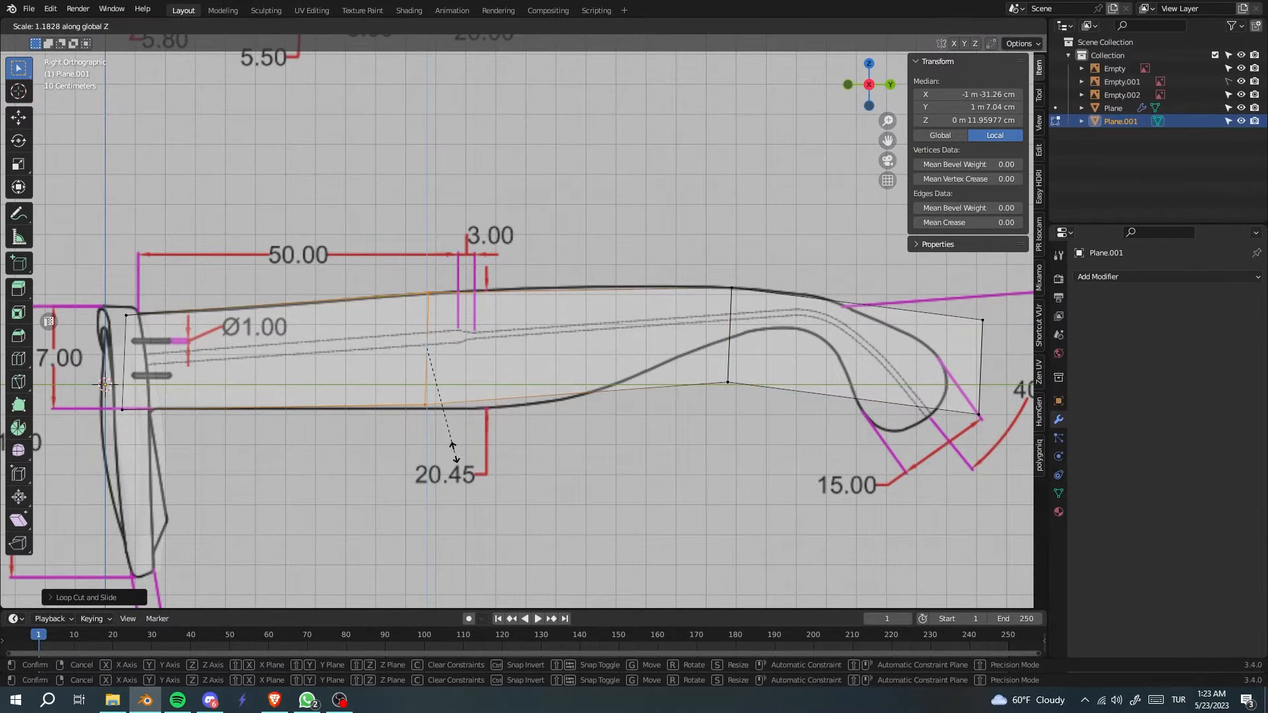
left_click(452, 451)
Raise the lower edge of the cross-section before the bend onto the arm's lower outline.
left_click(729, 370, "alt")
middle_click_drag(723, 418, 598, 432, "shift")
key("g")
left_click(600, 387)
Lower the arm's end section along Z to a median height of about -13.5 cm.
left_click(854, 406, "alt")
key("g")
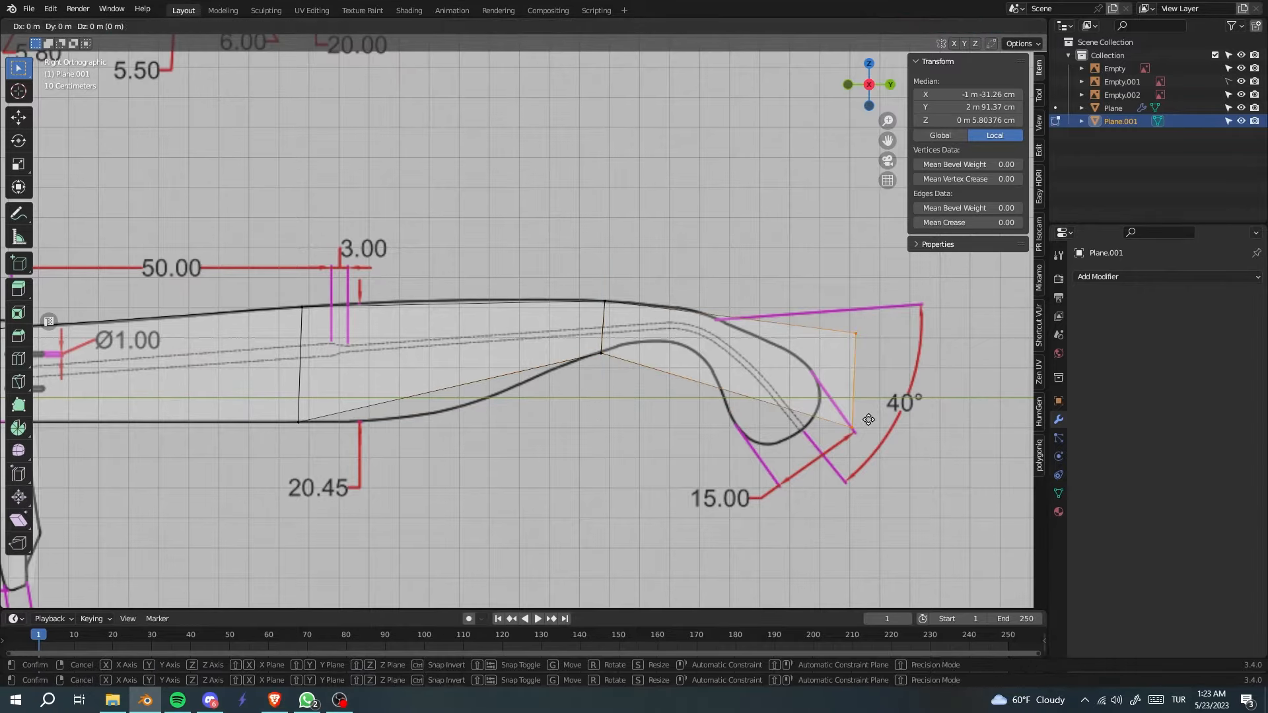
key("z")
left_click(834, 469)
Select the edge loop around the arm's underside and narrow it along X.
scroll(833, 469, "down", 5)
middle_click_drag(834, 470, 655, 368)
scroll(656, 368, "up", 4)
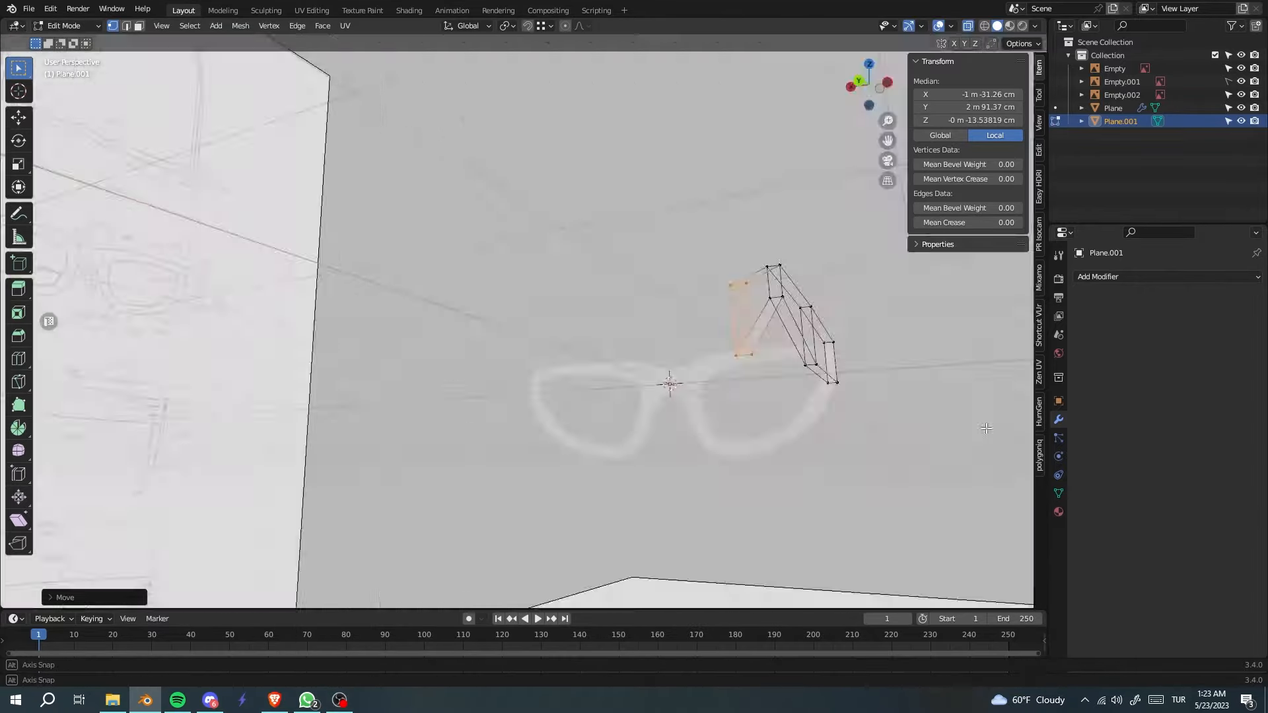
left_click(655, 367)
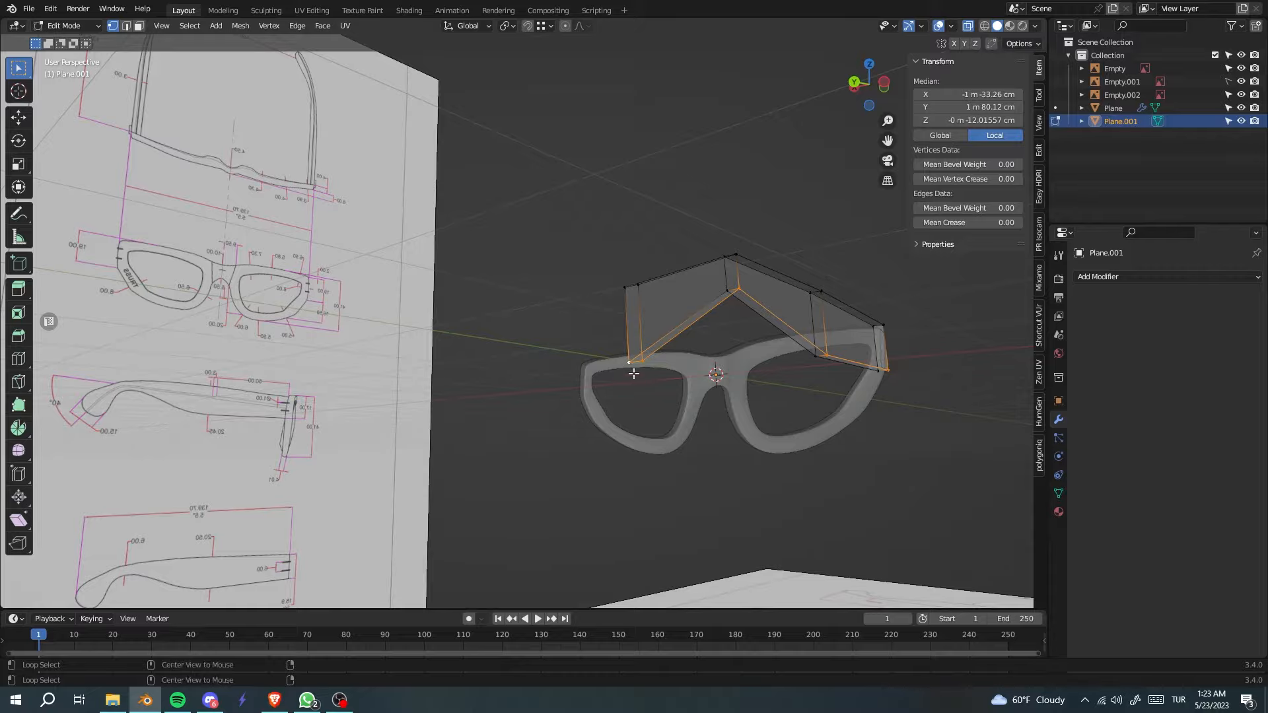
key("s")
key("x")
left_click(859, 406)
middle_click_drag(859, 406, 462, 429)
key("KP_7")
key("KP_3")
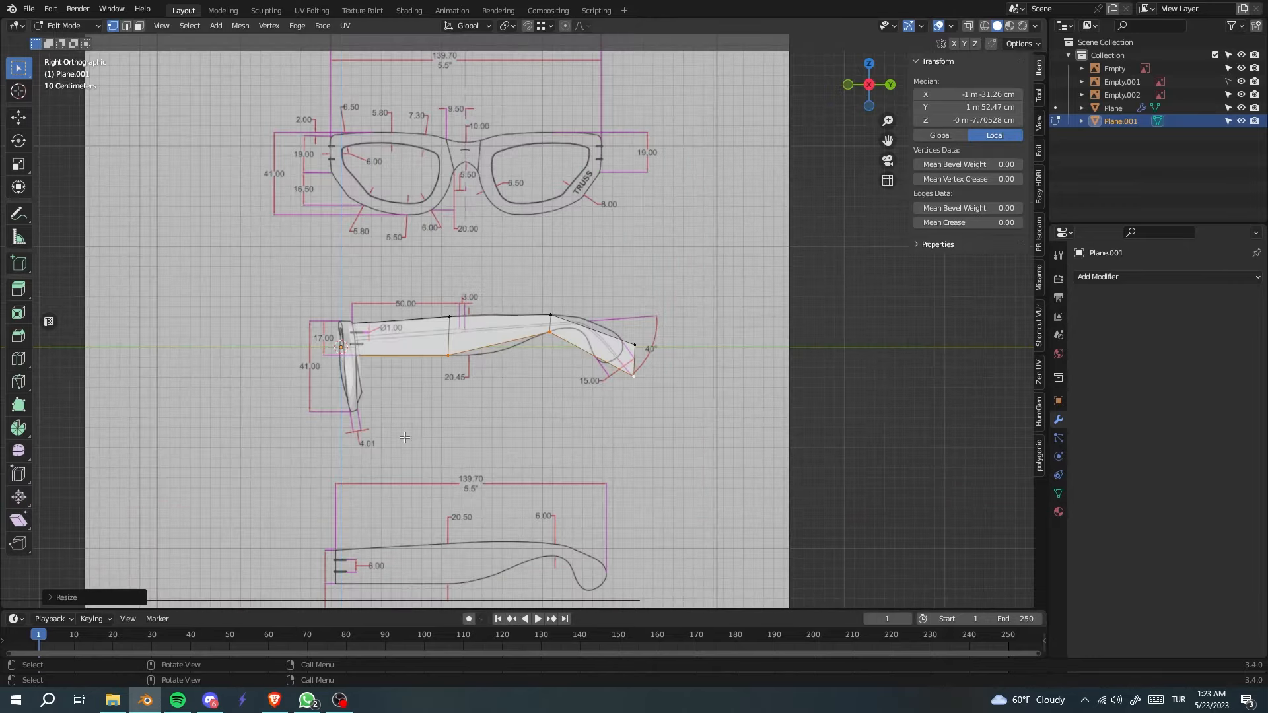
Add a loop cut across the arm's middle section and move its upper and lower points along Z onto the outlines.
scroll(595, 387, "up", 5)
middle_click_drag(516, 334, 596, 387, "shift")
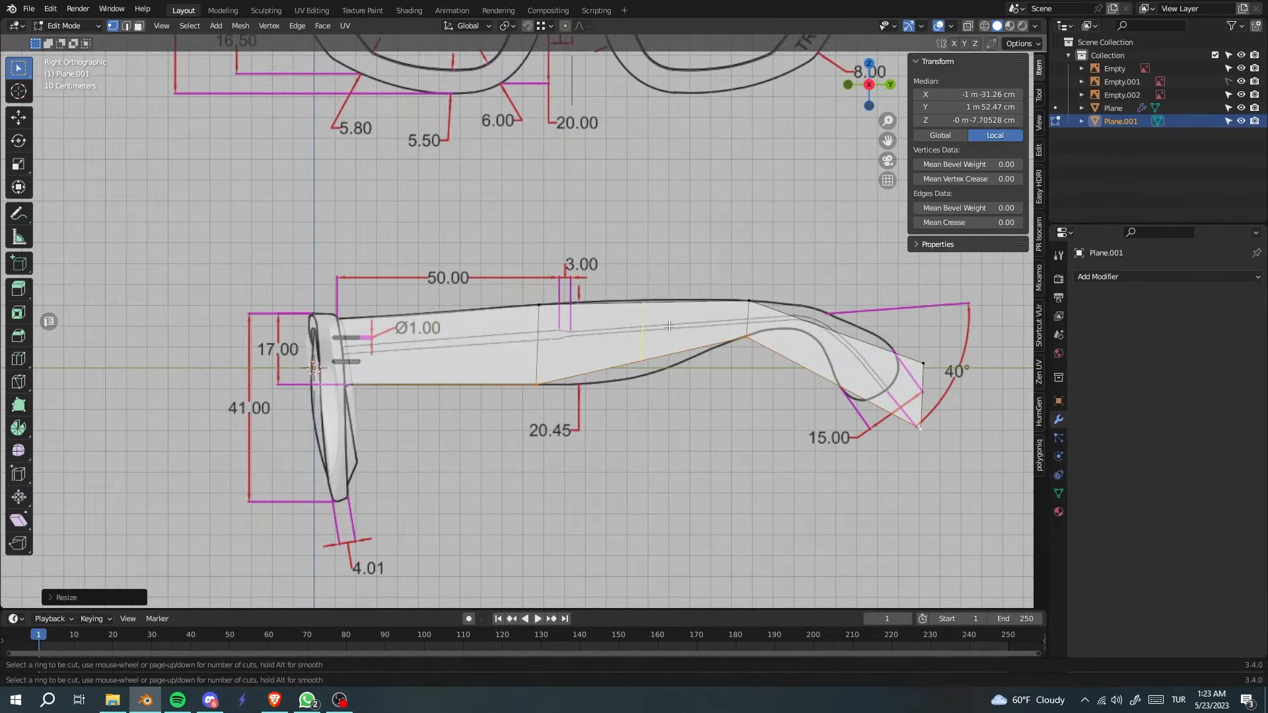
left_click(647, 316)
key("g")
key("z")
left_click(650, 347)
key("g")
key("z")
left_click(651, 379)
middle_click_drag(707, 403, 478, 413, "shift")
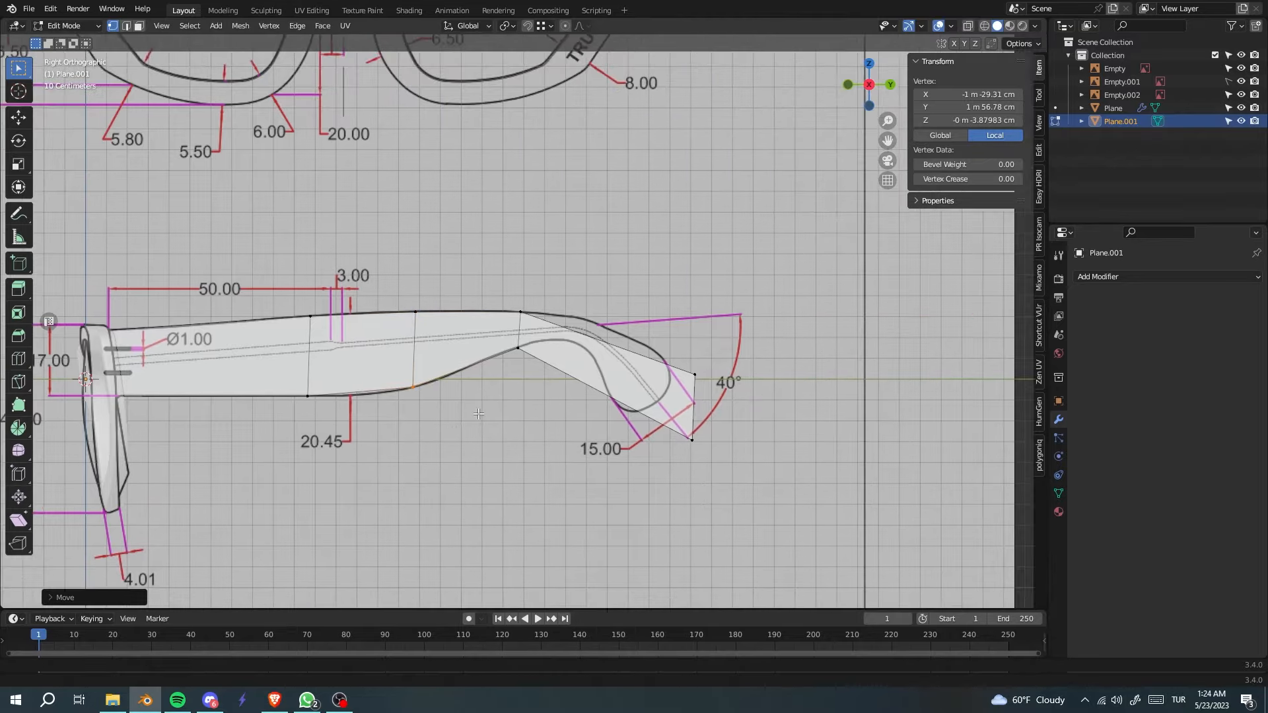
Add a loop cut across the ear section near the bend and raise its upper point along Z onto the upper outline.
scroll(478, 414, "up", 3)
key("ctrl+r")
left_click(625, 353)
left_click(572, 343)
left_click(617, 339)
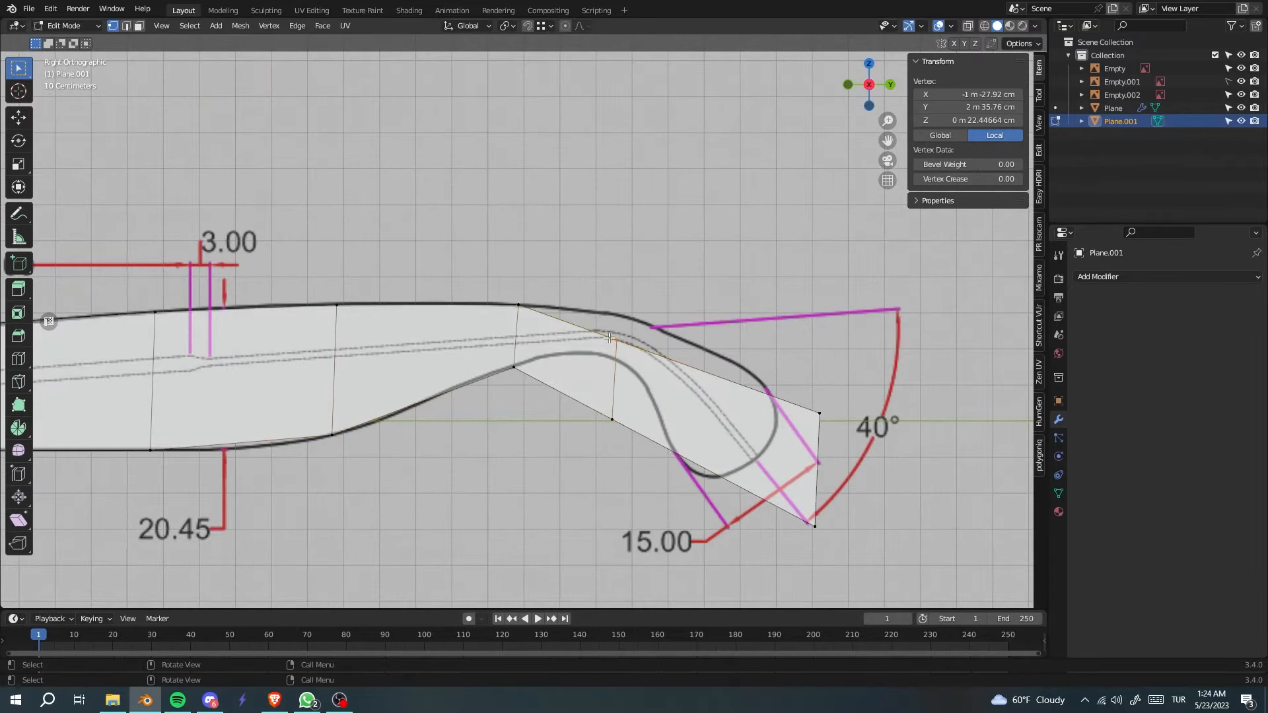
key("g")
key("z")
left_click(629, 336)
left_click(612, 419)
key("g")
key("z")
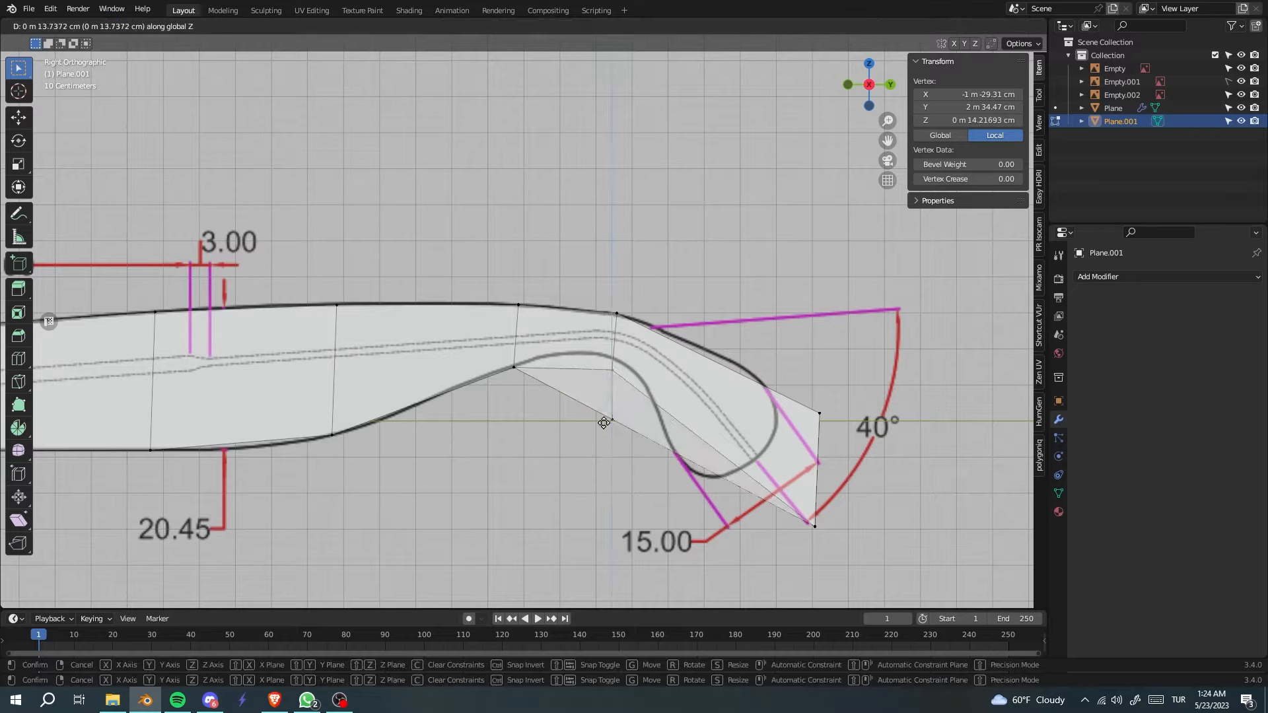
right_click(609, 412)
key("g")
key("z")
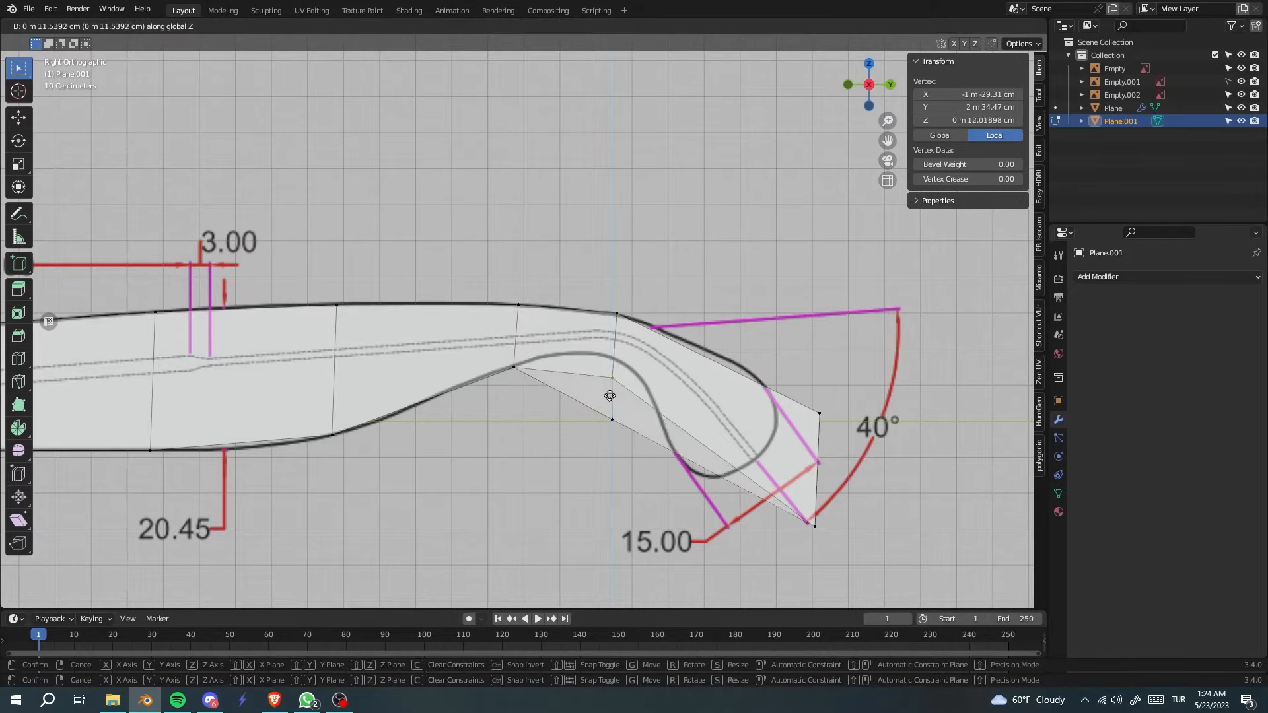
right_click(608, 396)
With X-ray display on, fit the bend loop's remaining upper point to the outline and raise its lower edge about 17 cm along Z.
key("alt+z")
left_click_drag(629, 404, 608, 430)
key("g")
left_click(607, 429)
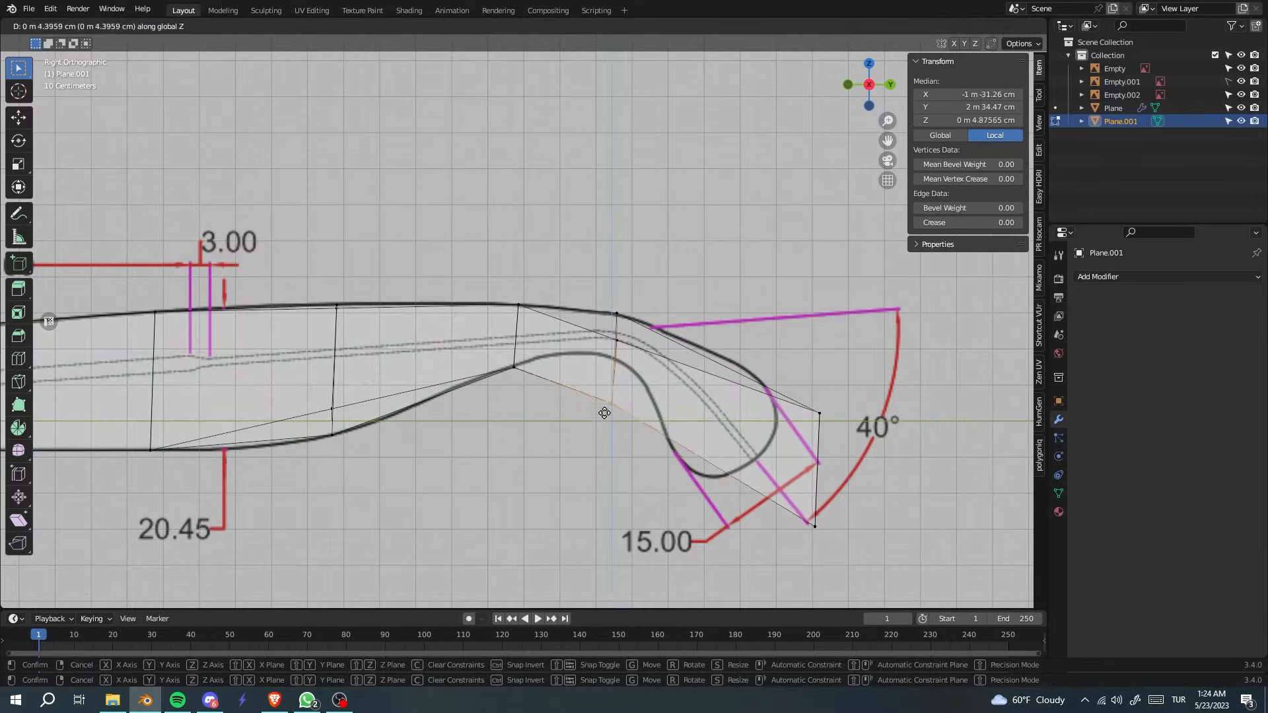
left_click(610, 426)
left_click(633, 344, "shift")
key("g")
left_click(633, 344)
key("g")
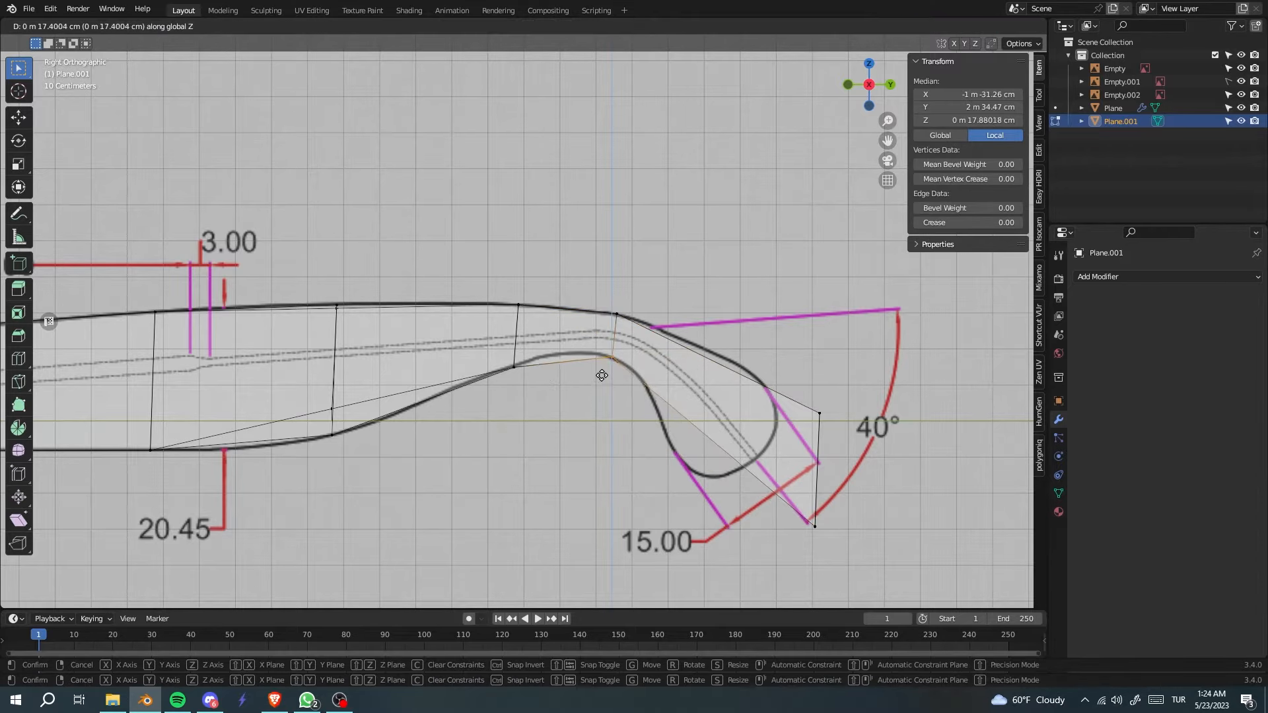
left_click(602, 373)
Move the remaining lower point of the middle loop cut along Z down onto the lower outline.
middle_click_drag(337, 421, 395, 375, "shift")
left_click(394, 375)
key("g")
key("z")
left_click(394, 402)
Rotate the arm's end section to the angle of the ear tip and move it onto the end of the outline.
middle_click_drag(633, 427, 579, 403, "shift")
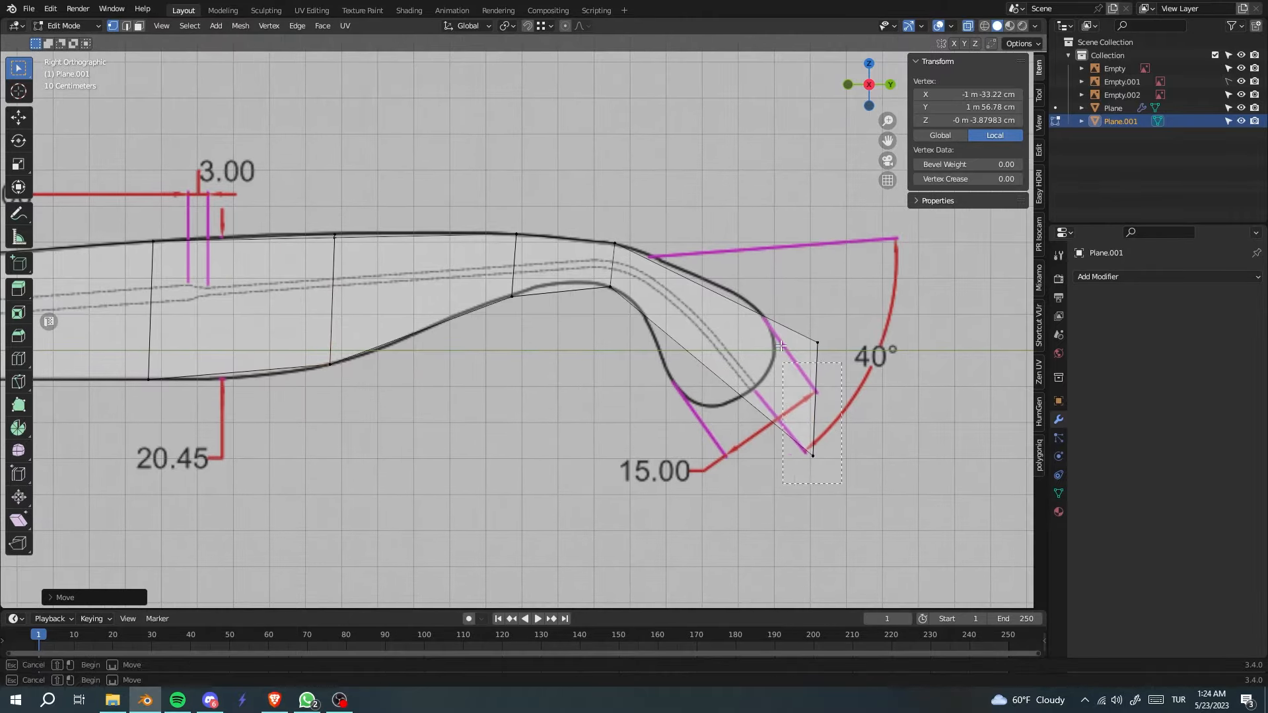
left_click(817, 343)
left_click(814, 455, "shift")
key("ctrl+b")
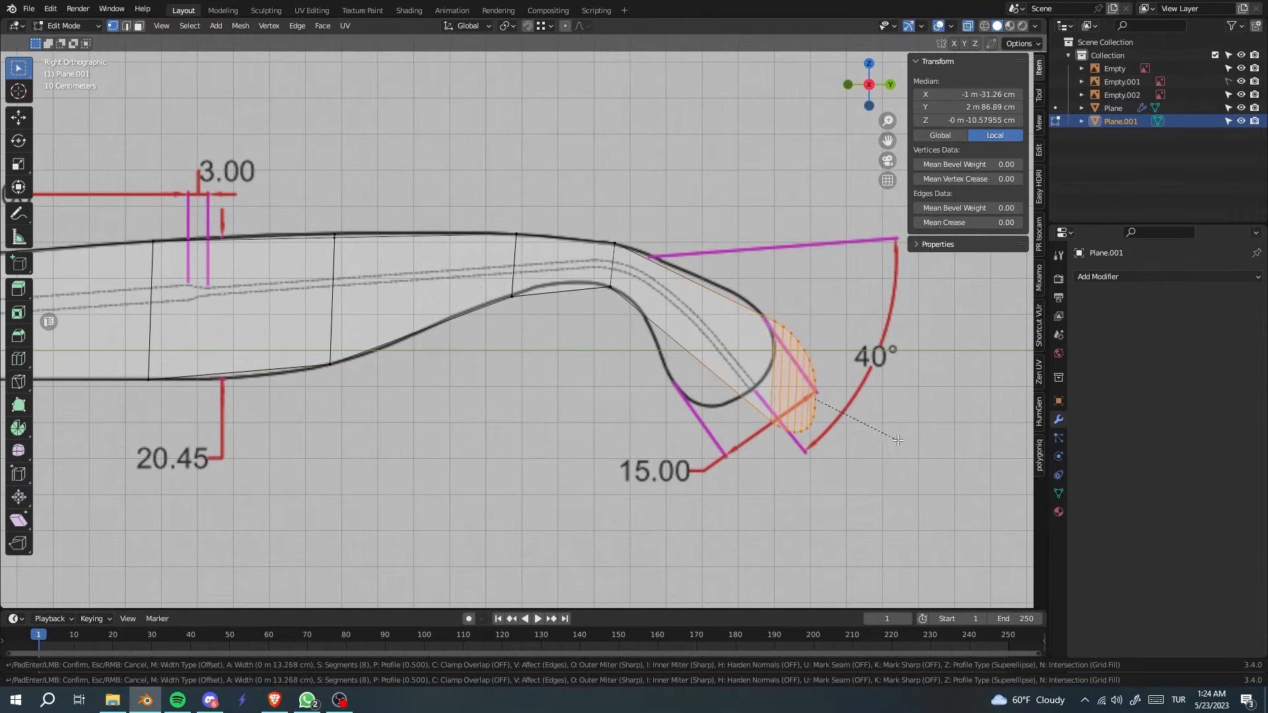
right_click(899, 439)
key("r")
left_click(857, 509)
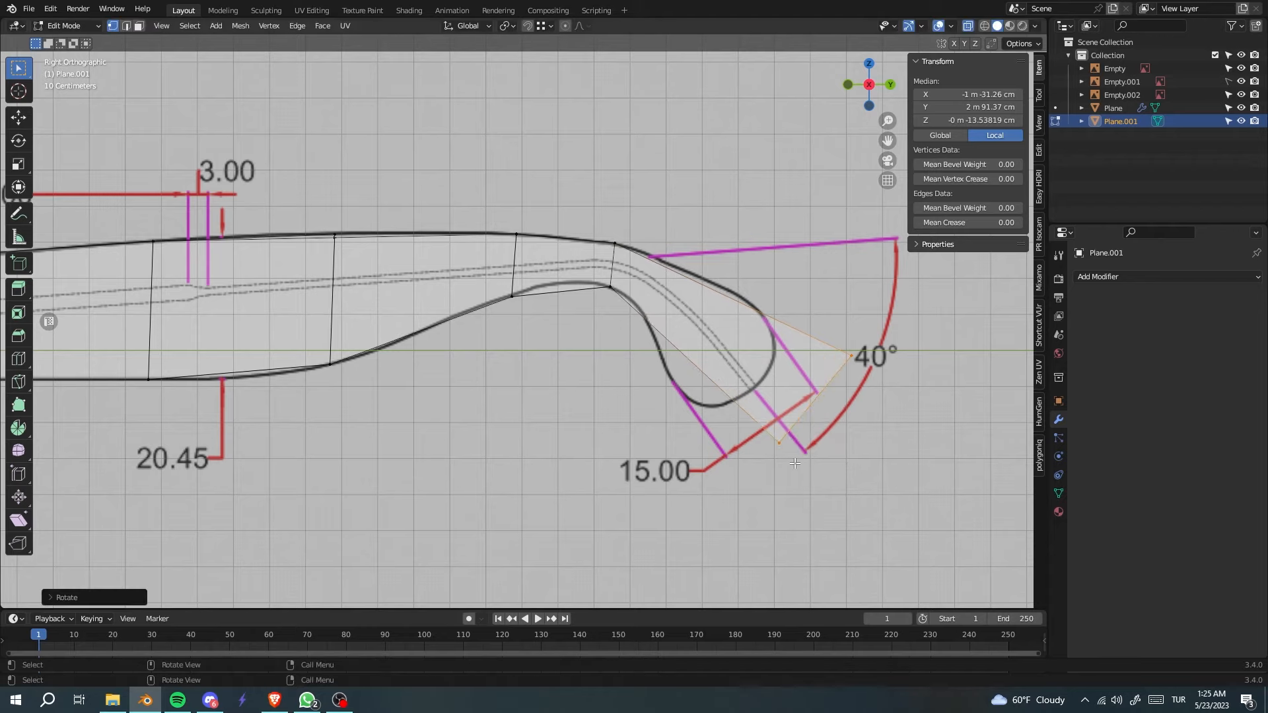
key("g")
right_click(727, 408)
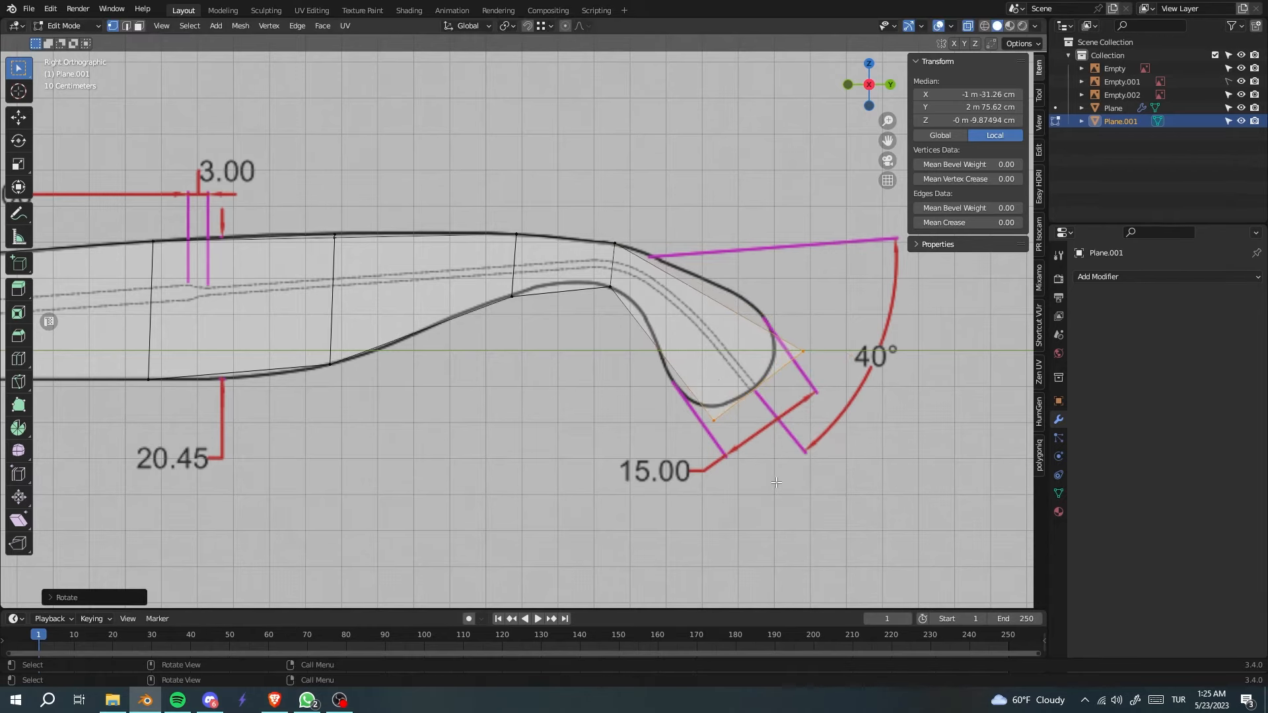
Add a loop cut across the ear section between the bend and the tip and fit it to the outline.
middle_click_drag(599, 274, 704, 344, "shift")
left_click(704, 344)
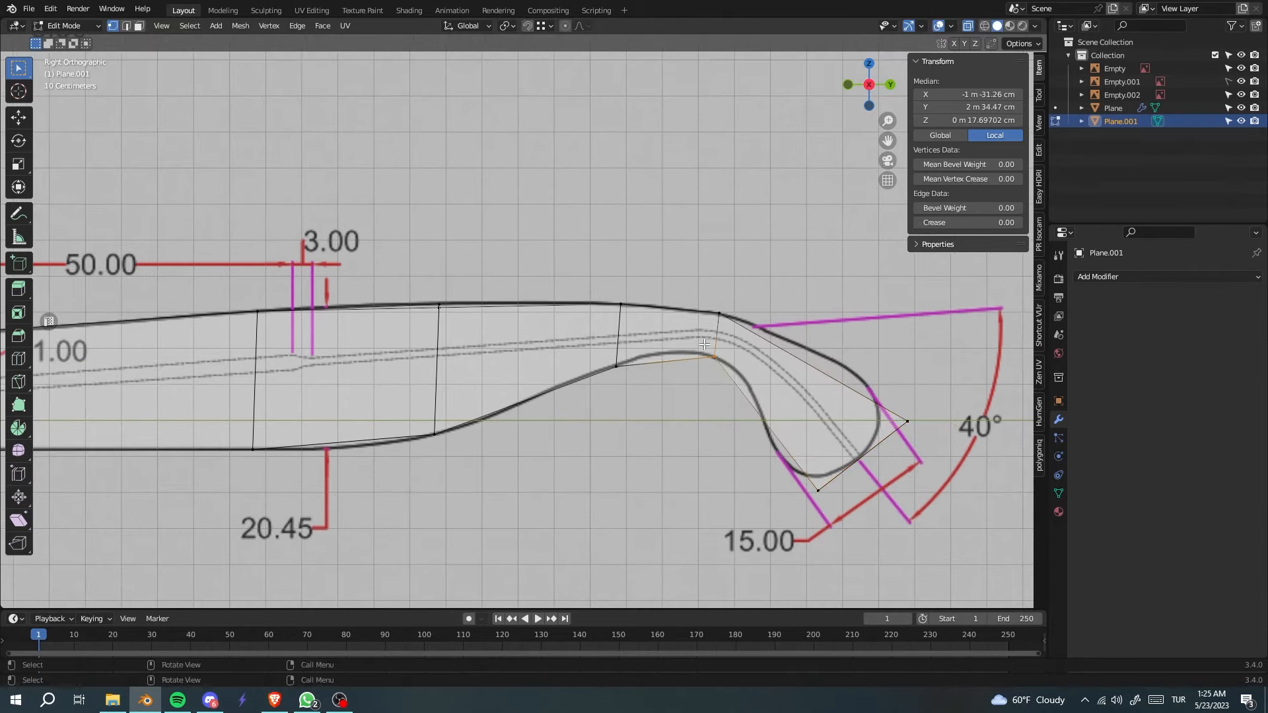
key("ctrl+r")
left_click(779, 367)
right_click(779, 363)
key("g")
left_click(742, 389)
Bevel the end section's edges with three segments and scale the rounded ear tip to fit the outline.
left_click_drag(840, 515, 786, 457)
key("g")
right_click(756, 437)
key("ctrl+b")
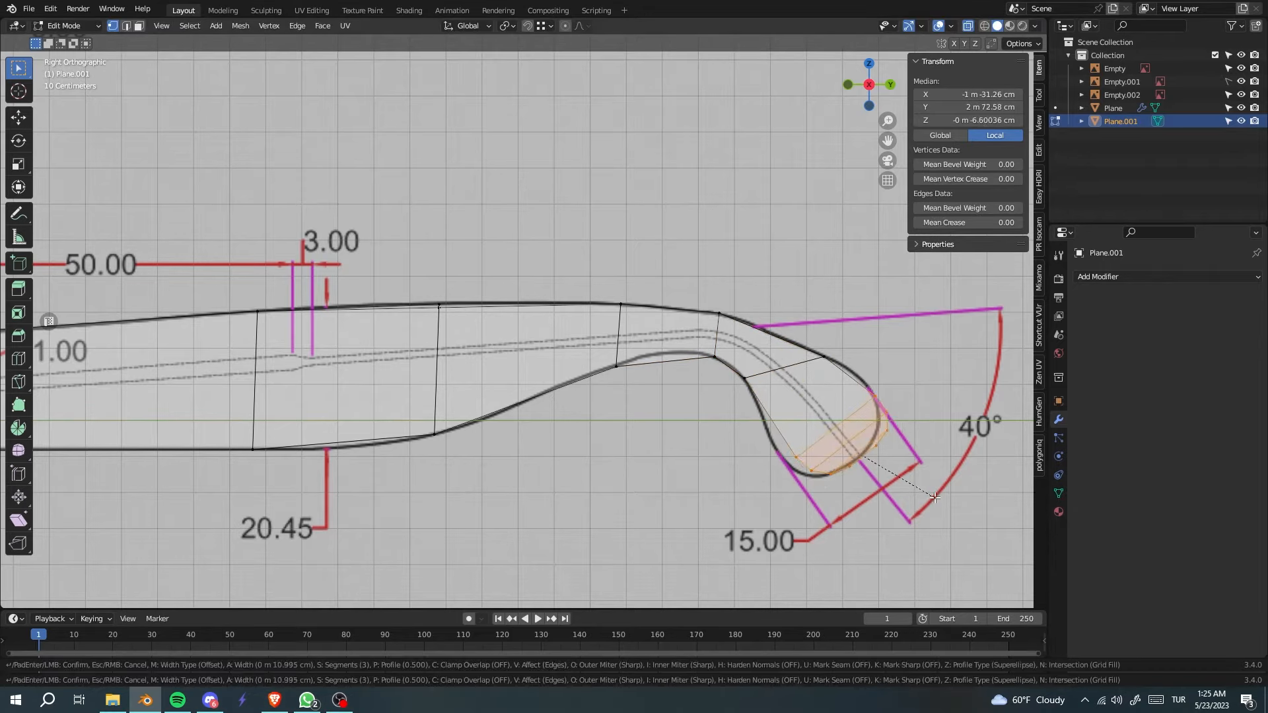
left_click(945, 508)
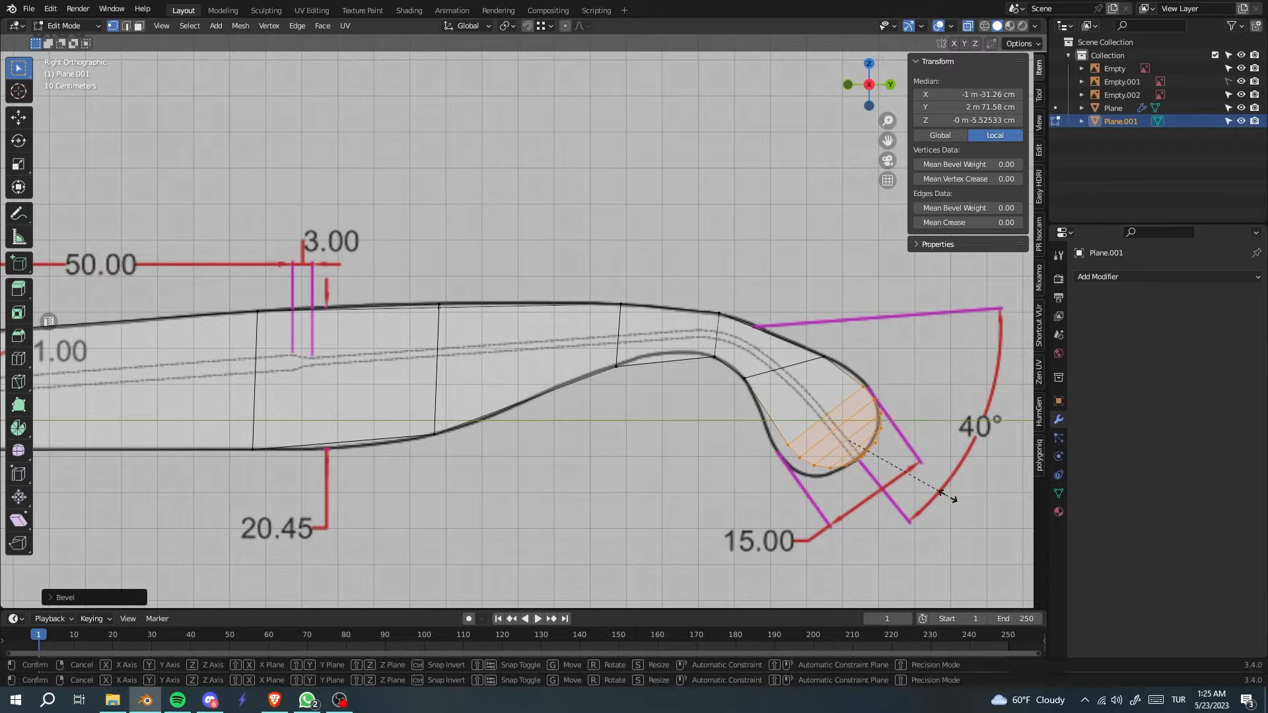
key("s")
left_click(951, 495)
middle_click_drag(950, 495, 754, 447)
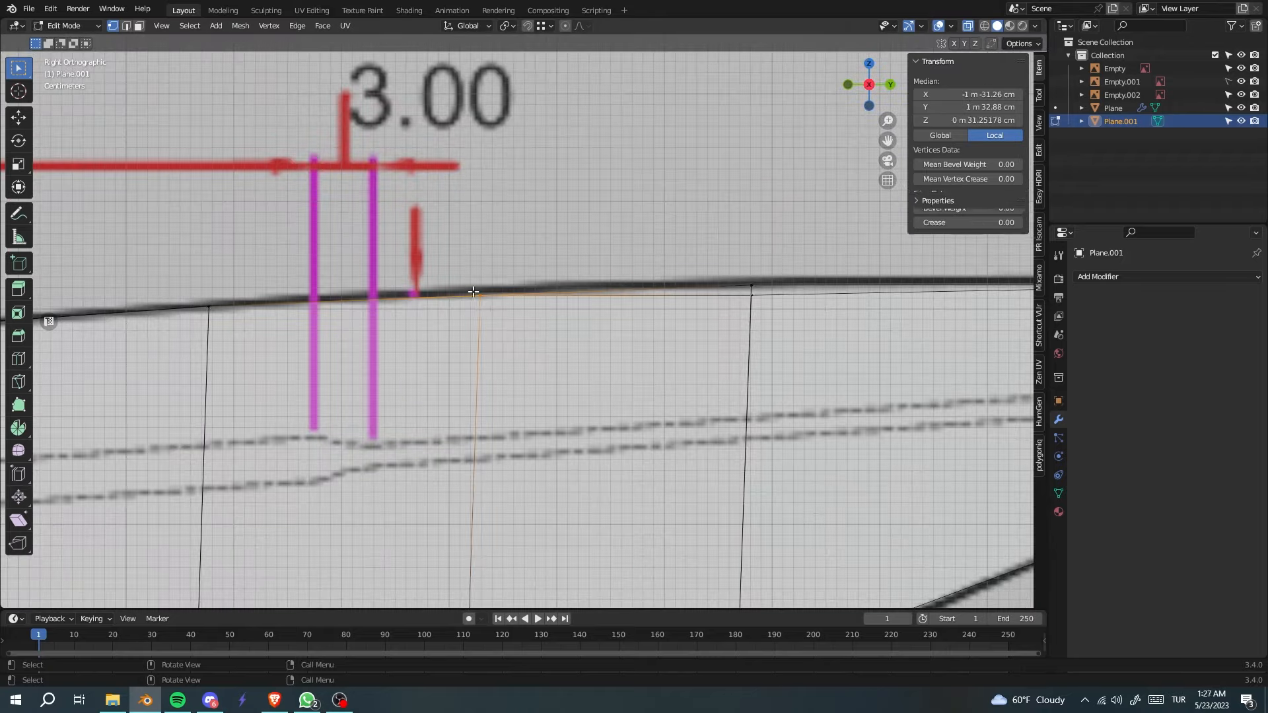
Raise the upper edge of the cross-section just behind the 3.00 dimension along Z onto the upper outline.
left_click(487, 312)
key("g")
key("z")
left_click(486, 307)
Raise the upper points of the next cross-section towards the bend onto the arm's upper outline.
middle_click_drag(788, 340, 698, 345, "shift")
left_click(665, 323)
key("g")
key("z")
left_click(664, 316)
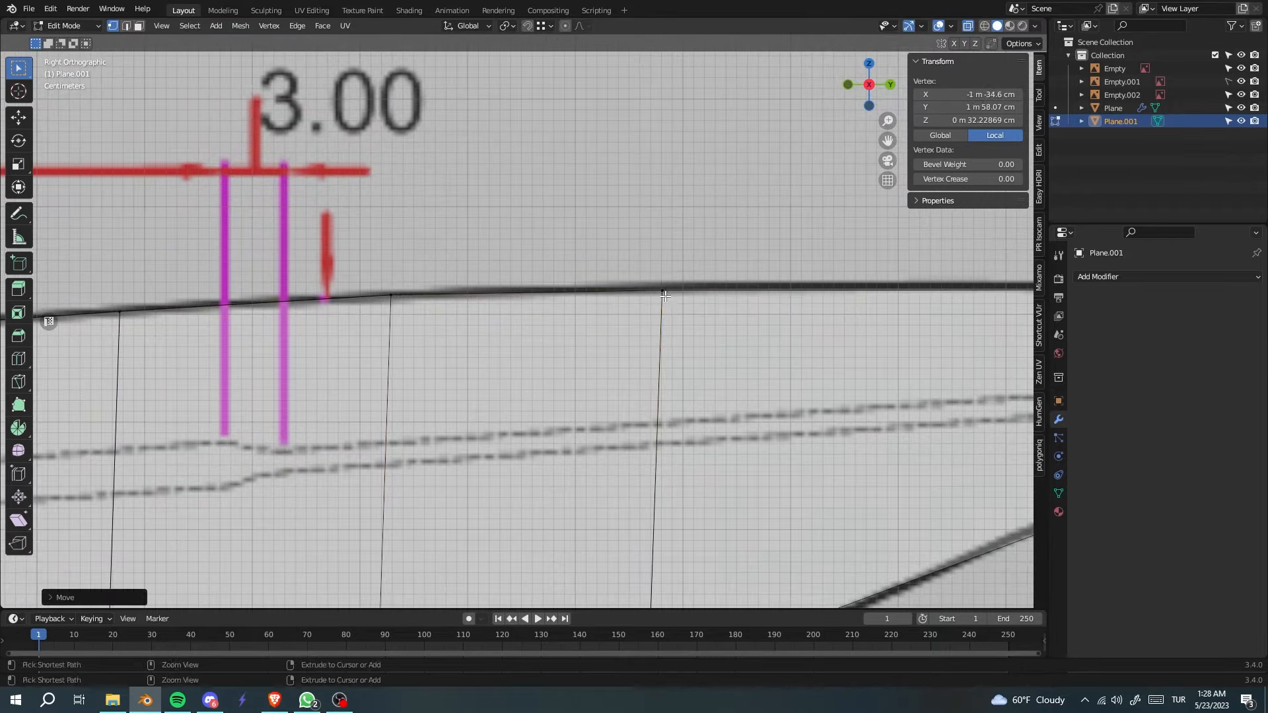
left_click_drag(648, 277, 668, 303)
key("g")
left_click(669, 303)
Lower the bottom edge of the cross-section by the 20.45 dimension along Z onto the lower outline.
scroll(668, 303, "down", 2)
middle_click_drag(668, 303, 917, 198, "shift")
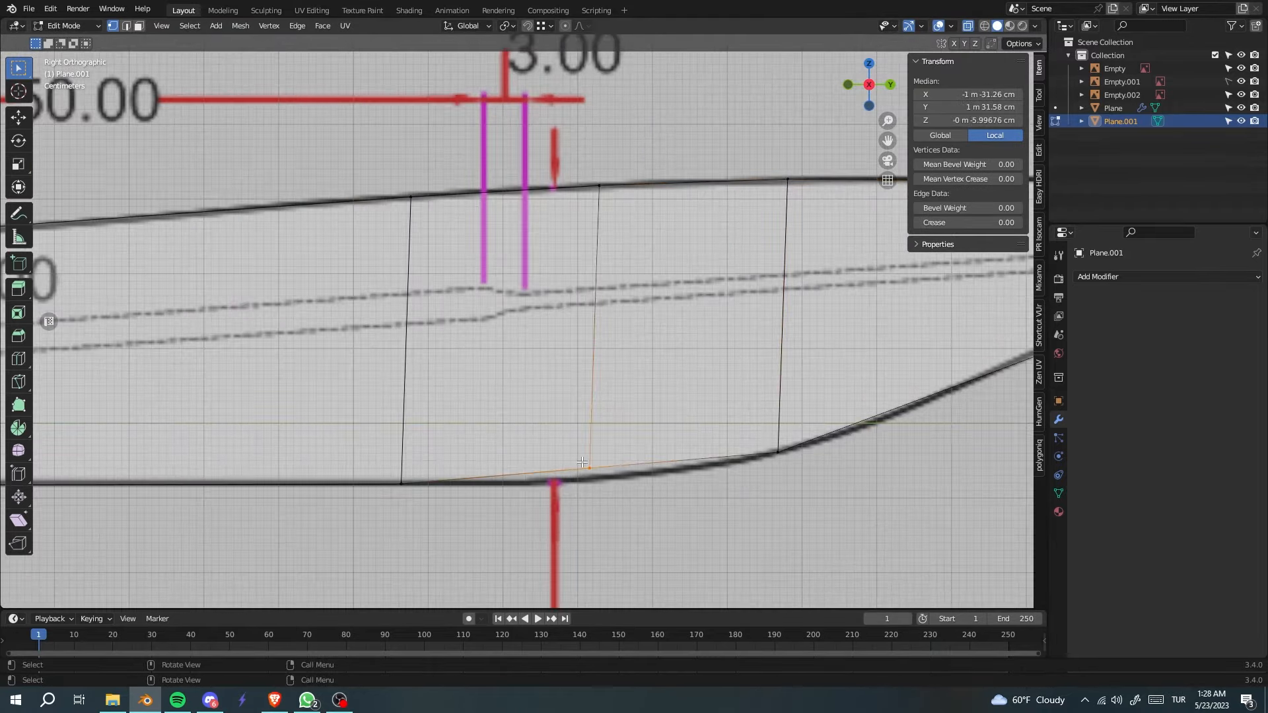
left_click(603, 458)
key("g")
key("z")
left_click(604, 462)
Move the bottom edge of the cross-section before the bend along Z onto the curved lower outline.
scroll(603, 462, "down", 2)
middle_click_drag(869, 337, 569, 436, "shift")
left_click(569, 436)
key("g")
key("z")
left_click(622, 430)
Add a loop cut across the long section before the bend and move its bottom edge along Z onto the lower outline.
scroll(591, 427, "up", 3, "ctrl")
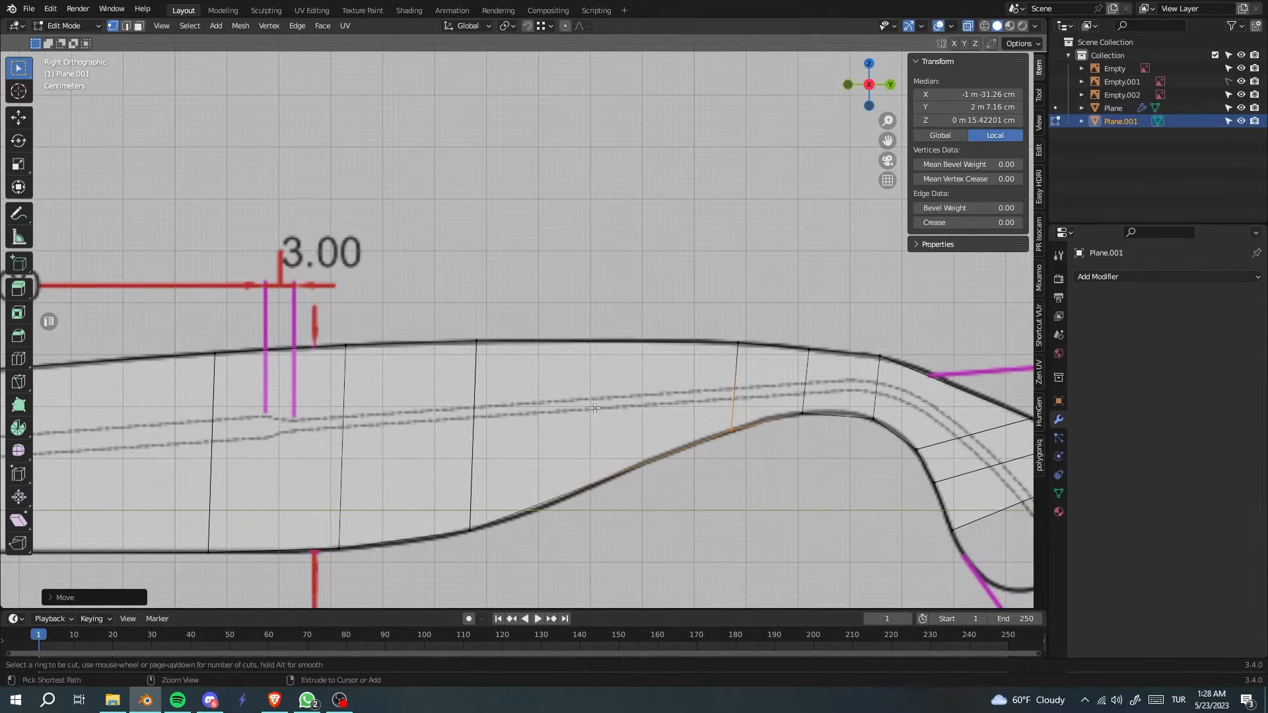
left_click(599, 485)
key("g")
key("z")
left_click(599, 491)
scroll(599, 492, "down", 3)
middle_click_drag(600, 491, 663, 455)
scroll(622, 494, "up", 5)
key("KP_7")
scroll(664, 455, "down", 4)
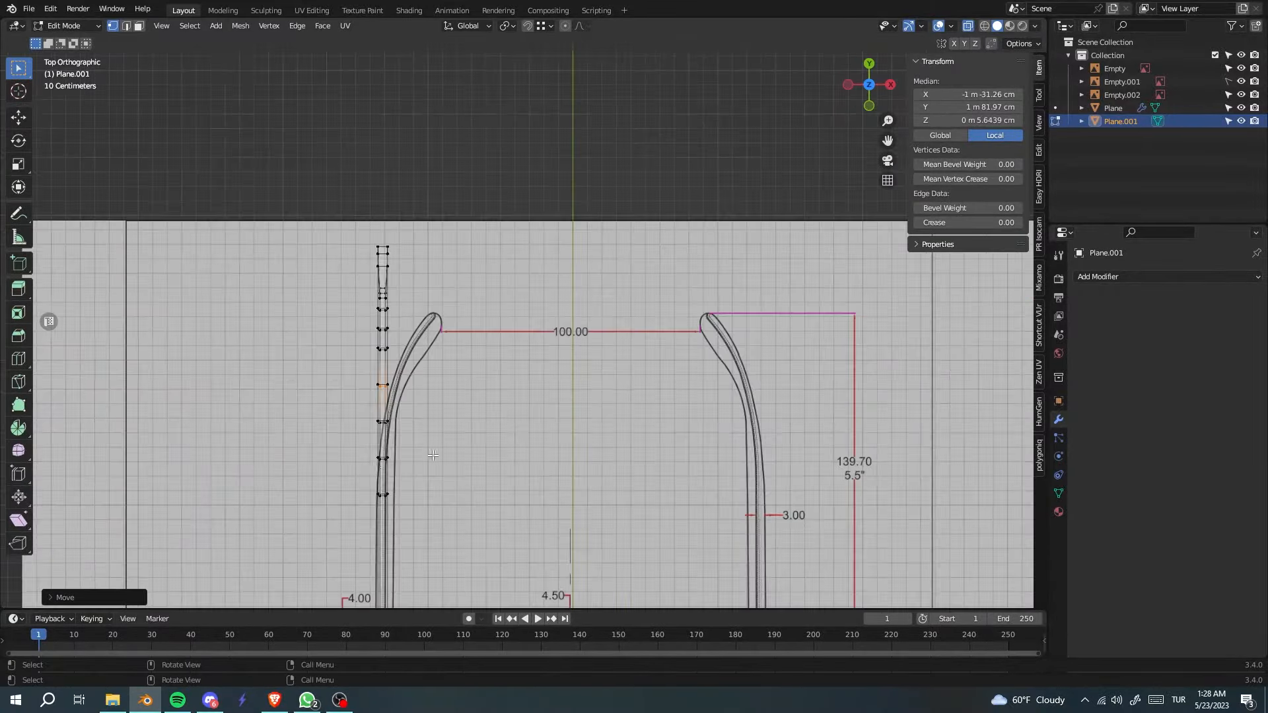
Scale the first cross-section past the bend down along X to thin the arm.
key("KP_3")
scroll(665, 292, "up", 6)
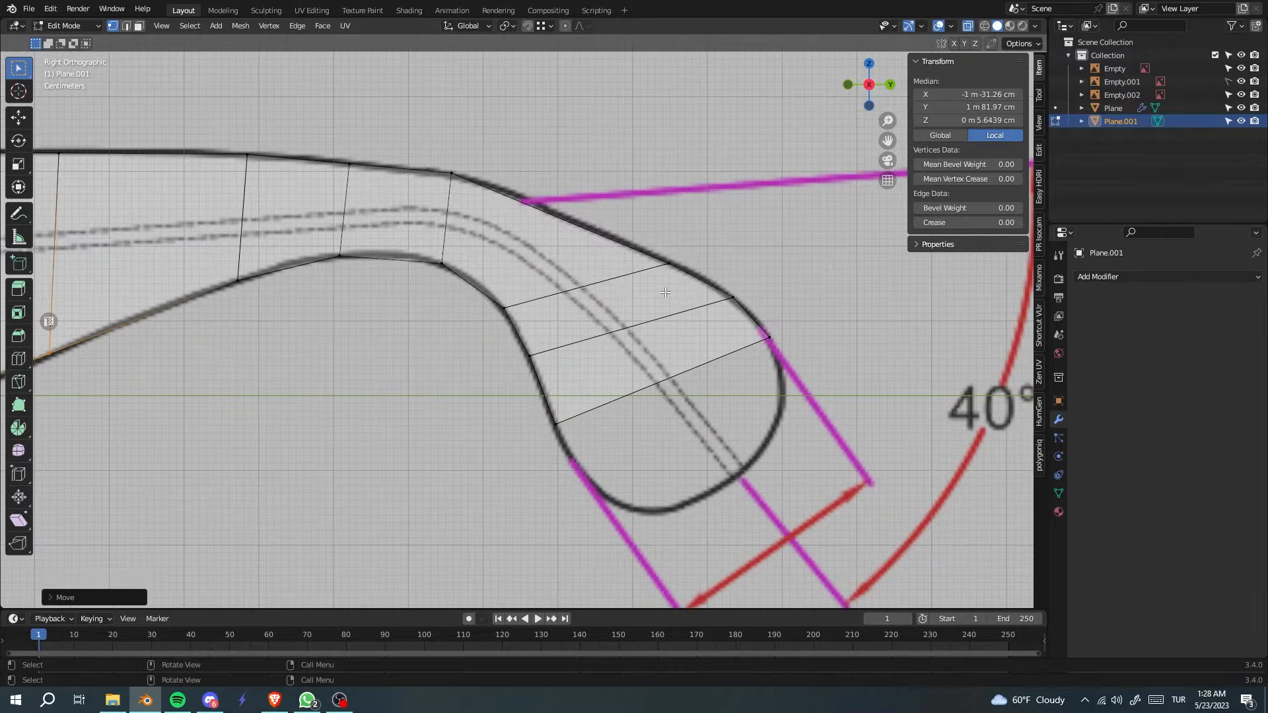
scroll(627, 318, "down", 6)
middle_click_drag(626, 318, 858, 333)
left_click(772, 316, "shift")
key("s")
key("x")
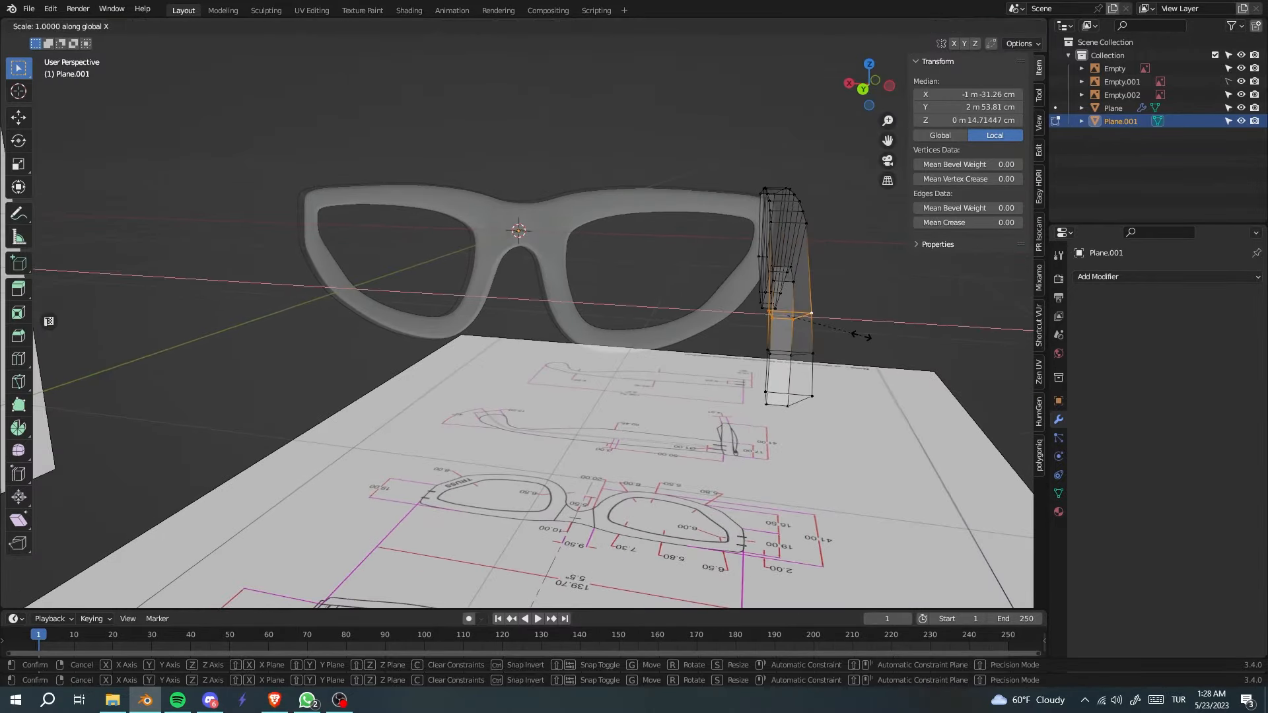
left_click(812, 322)
Scale the remaining two cross-sections towards the open end of the arm down along X.
left_click(772, 359)
key("g")
left_click(794, 411)
key("s")
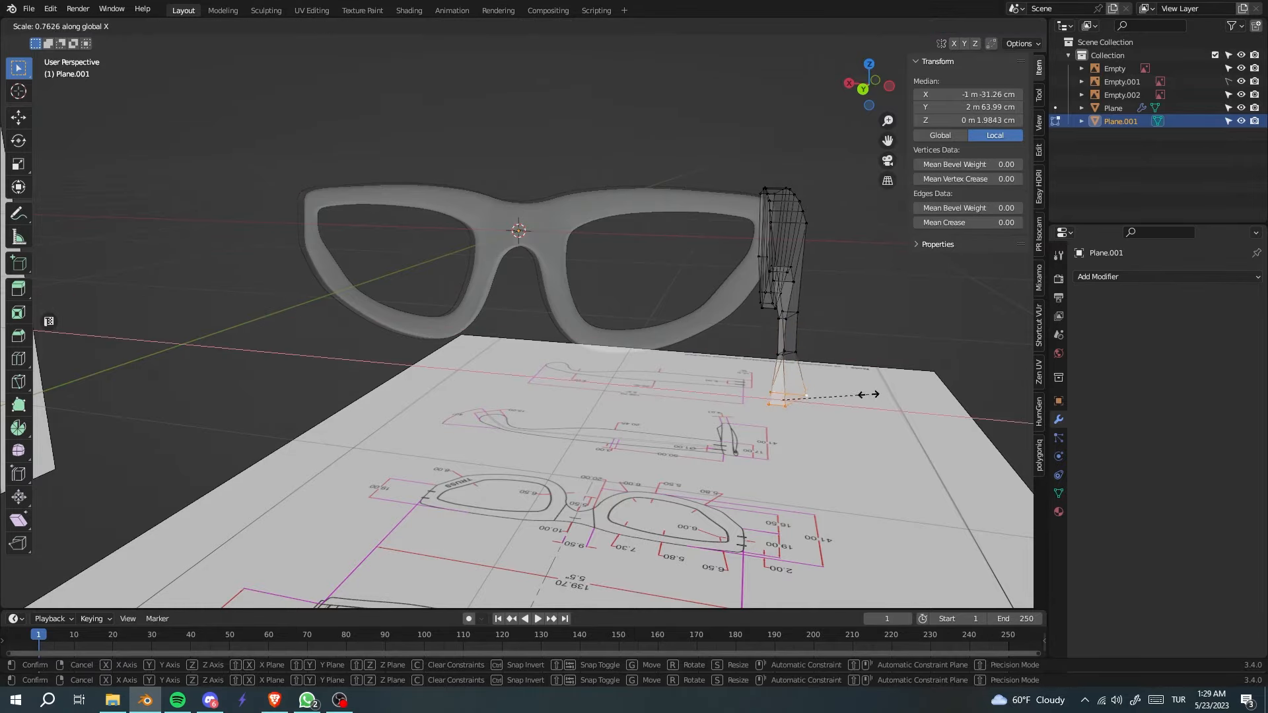
left_click(871, 396)
Scale the cross-section at the start of the bend to match the thinned end of the arm.
middle_click_drag(871, 396, 753, 395)
left_click(752, 396)
left_click(659, 419, "shift")
key("s")
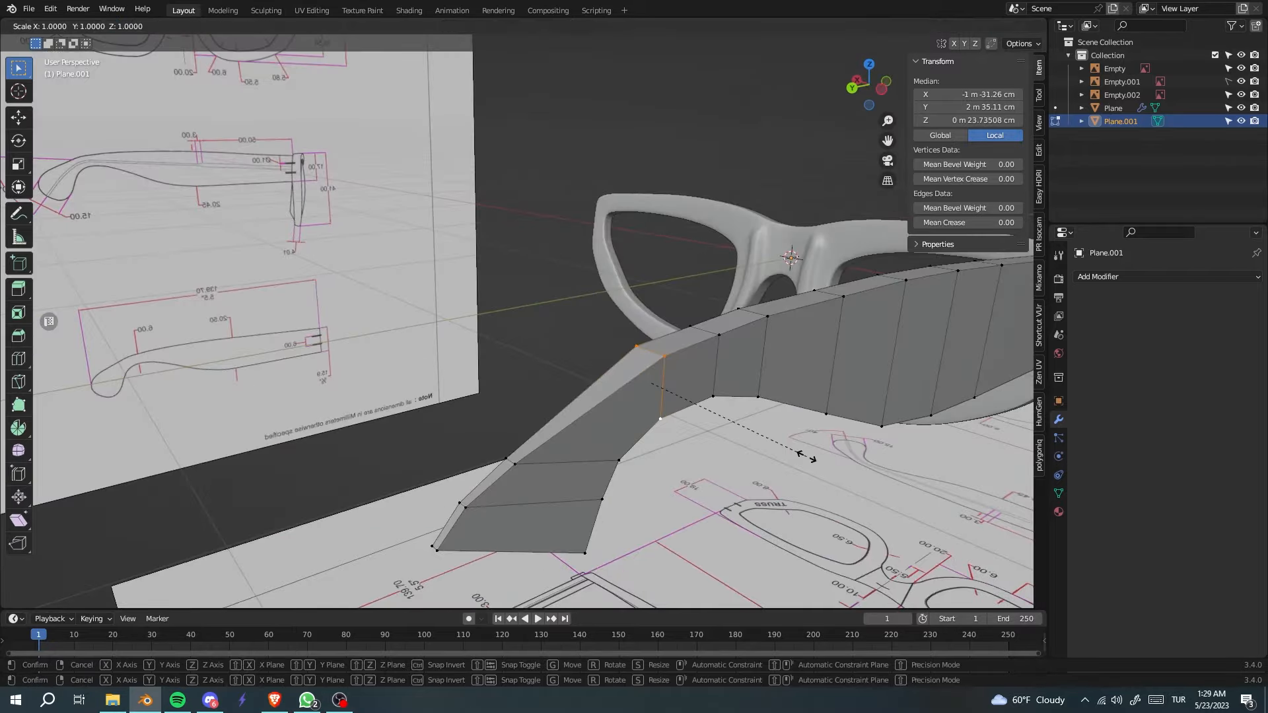
left_click(792, 449)
Try extruding the arm's end edge a short way into the rounded tip of the side drawing.
middle_click_drag(792, 449, 563, 436)
key("KP_3")
scroll(662, 260, "up", 5)
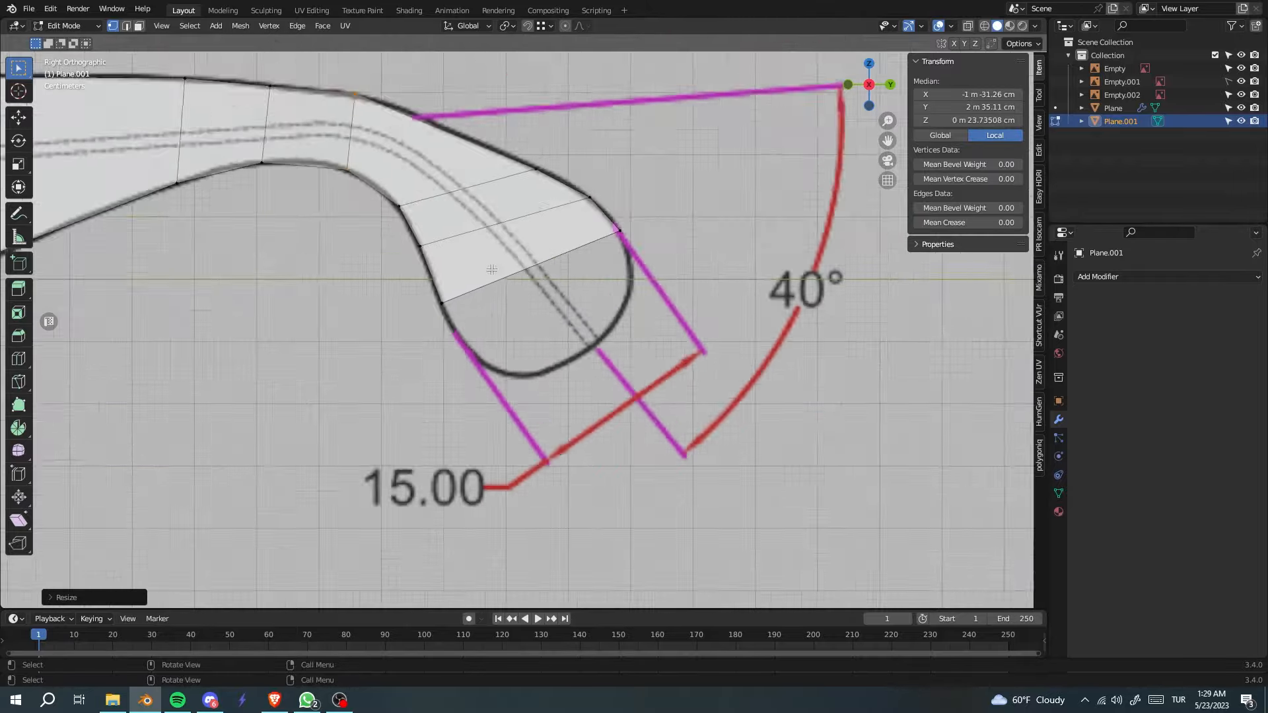
left_click(662, 260)
left_click(449, 328, "shift")
key("e")
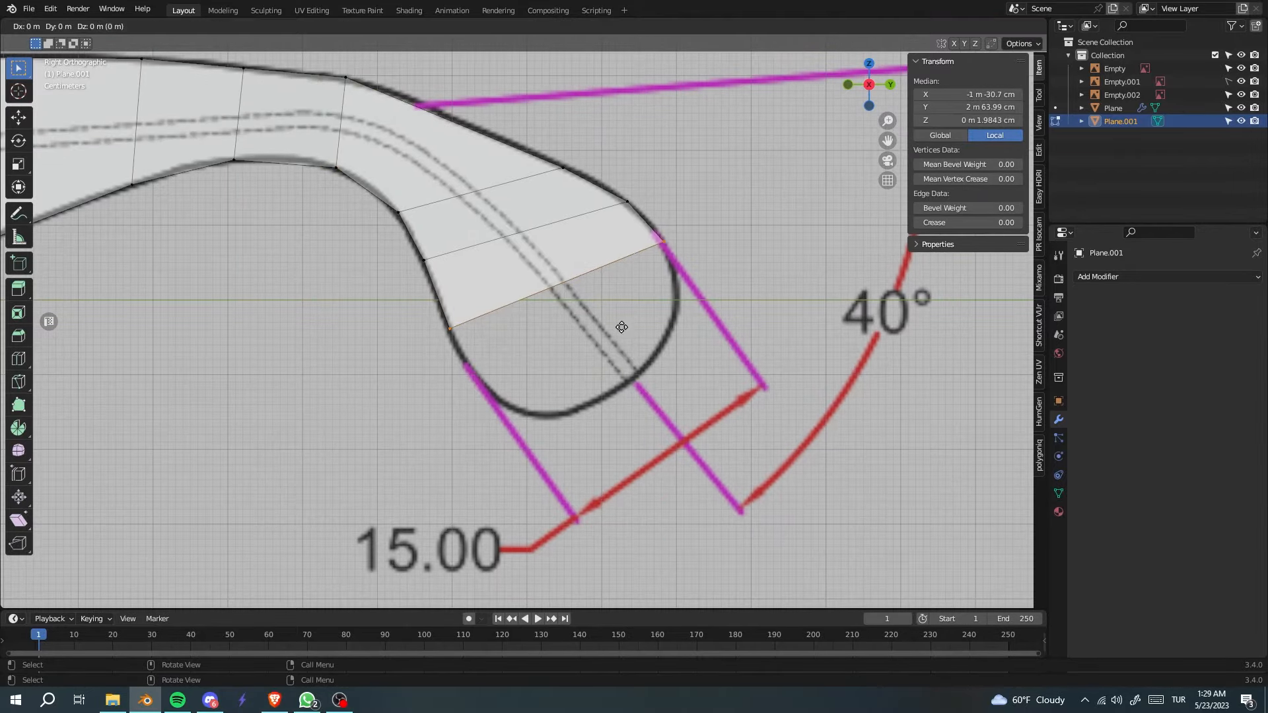
left_click(642, 370)
Move the lower and upper points of the extruded edge onto the tip outline.
left_click(471, 371)
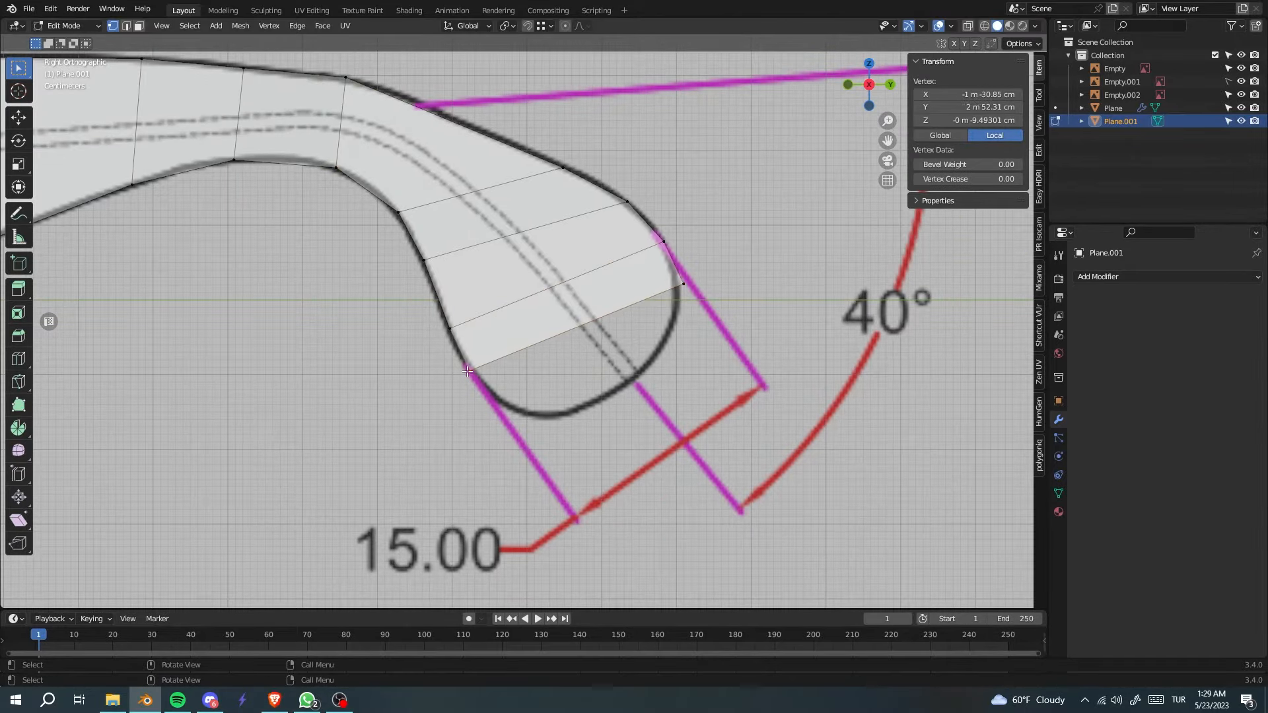
key("g")
left_click(472, 371)
left_click(683, 284)
key("g")
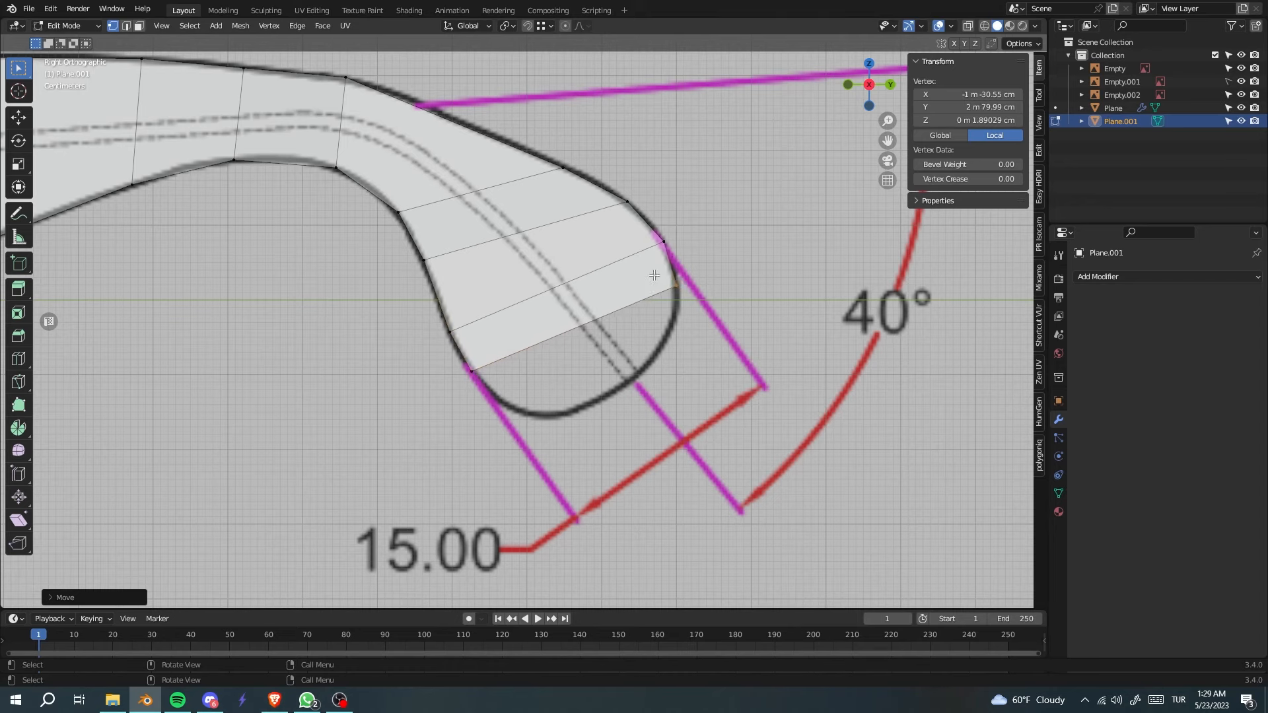
left_click(675, 285)
Extrude the edge again to the far end of the tip and scale it down to the rounded outline.
left_click(448, 366, "shift")
key("e")
left_click(680, 321)
key("s")
left_click(687, 342)
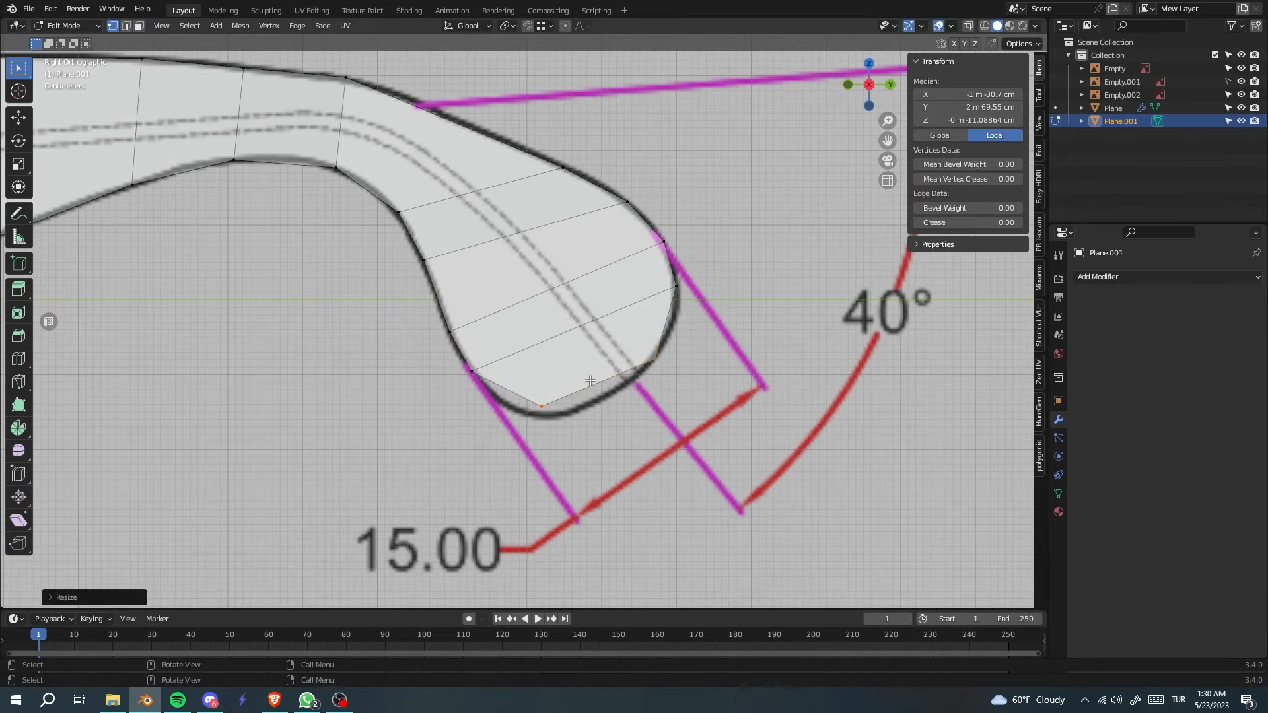
key("s")
left_click(654, 368)
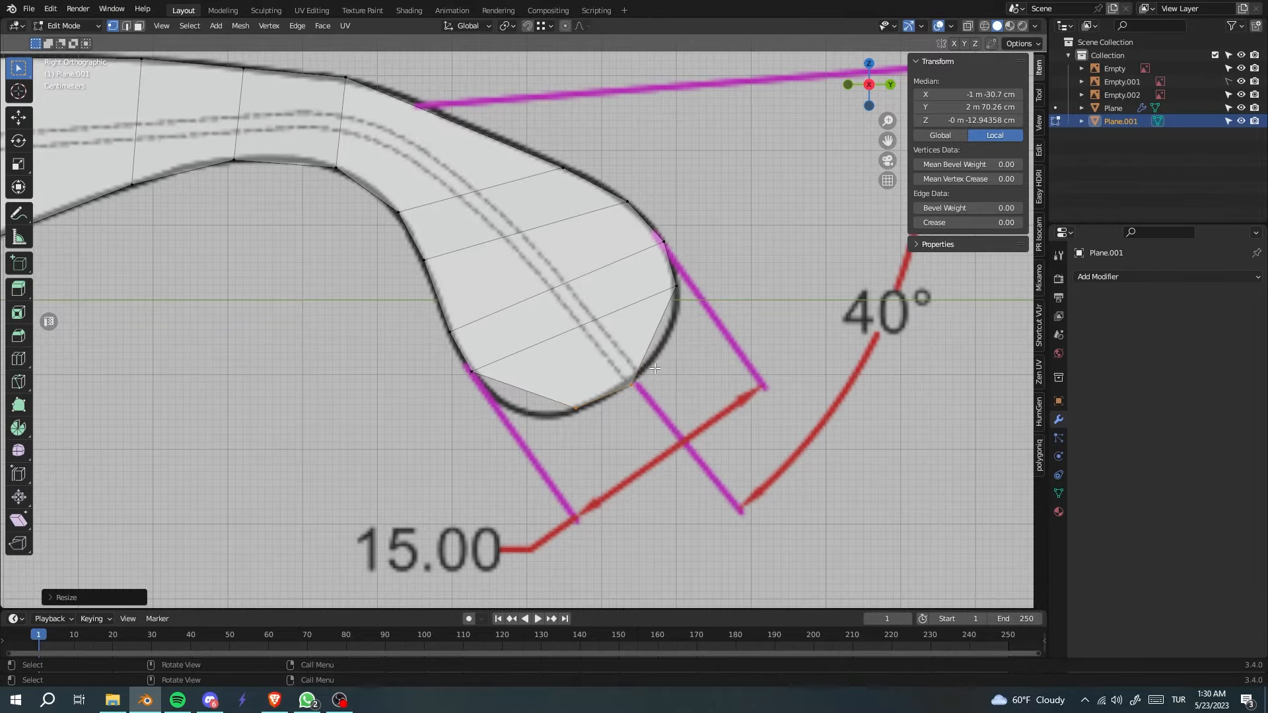
Subdivide the last tip section and move the new points outwards onto the rounded outline.
left_click(519, 374)
left_click(703, 330)
left_click(512, 395)
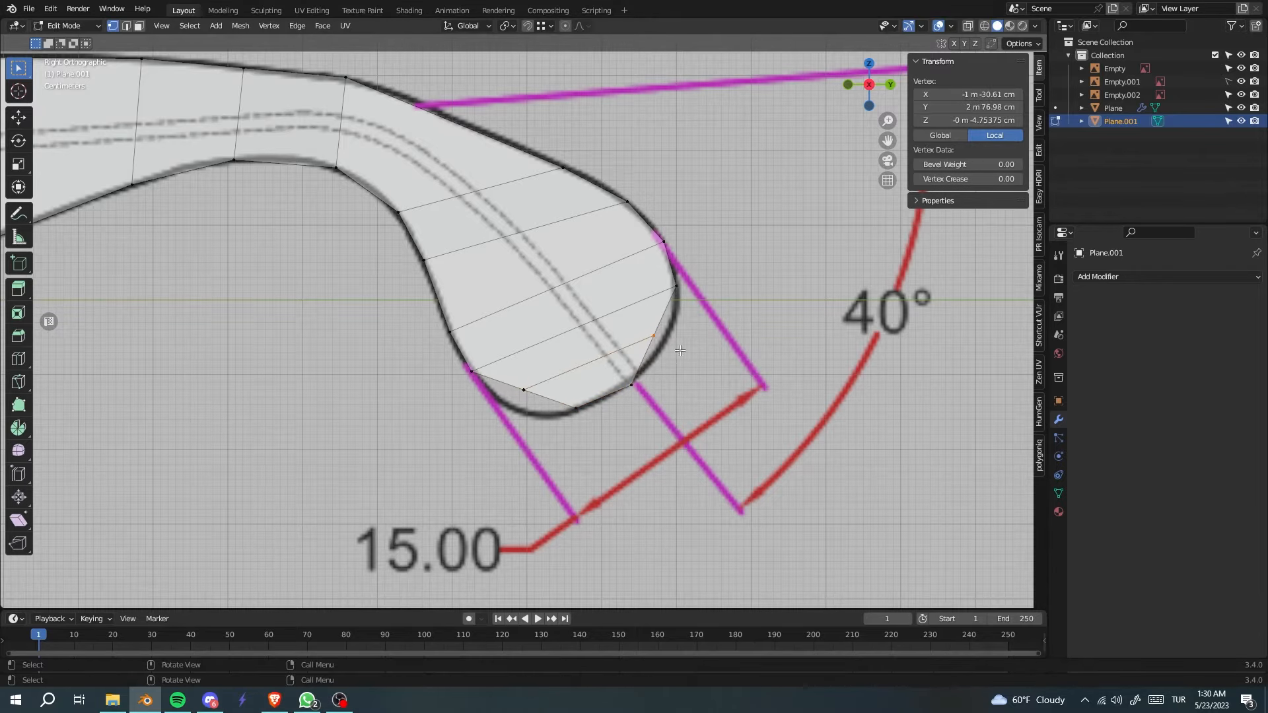
key("g")
left_click(561, 394)
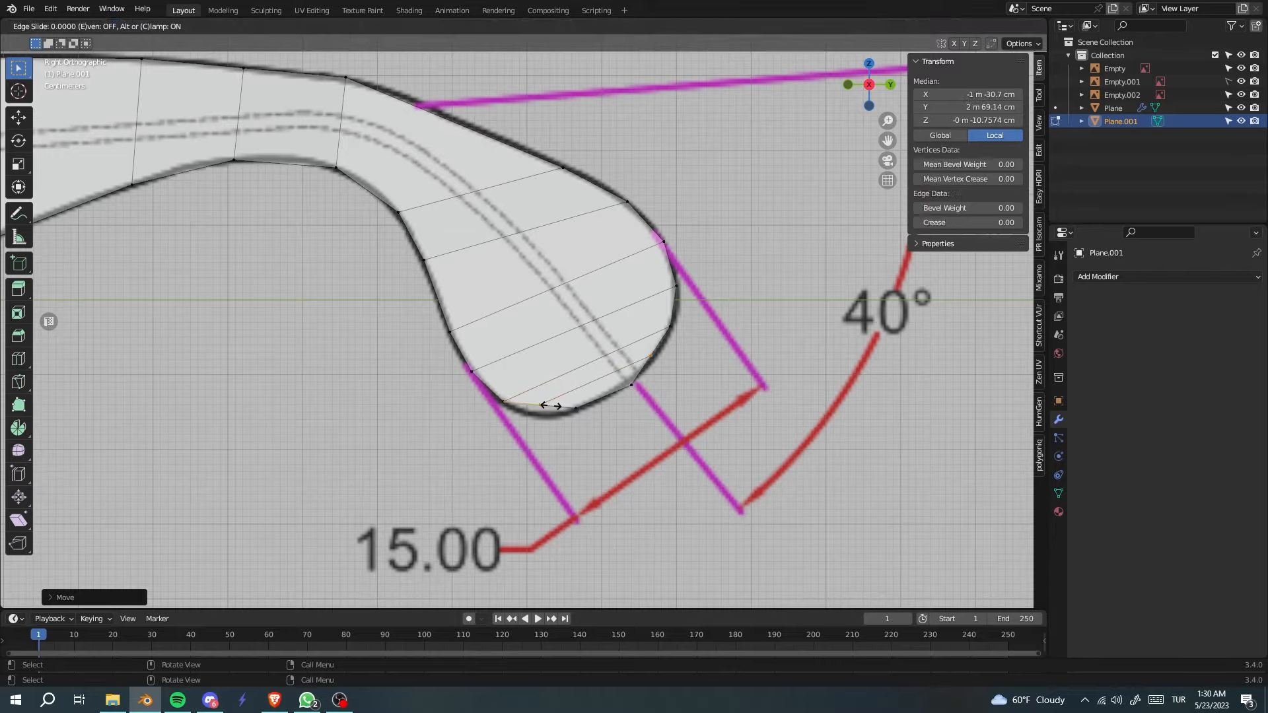
left_click(658, 350)
key("g")
left_click(644, 347)
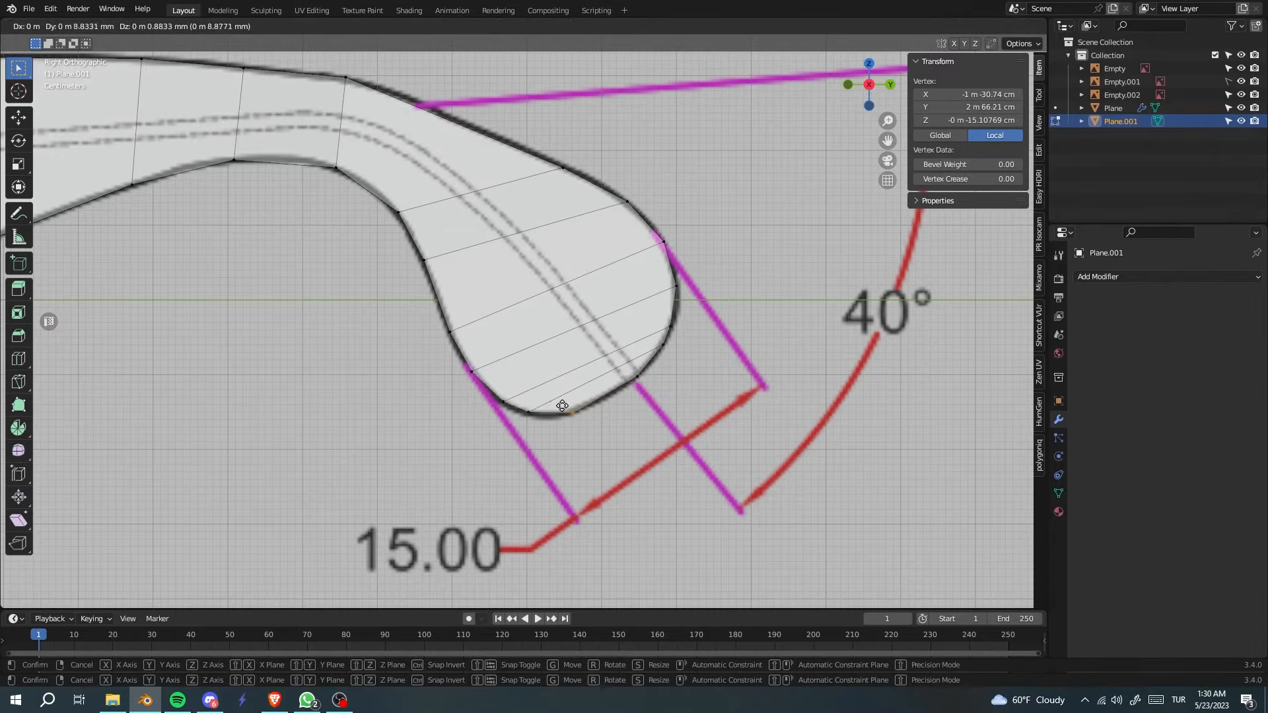
Adjust the remaining lower tip point to the outline and check the extruded tip in perspective.
scroll(562, 411, "down", 1)
scroll(475, 402, "up", 3)
key("alt+a")
left_click(486, 414)
key("g")
left_click(501, 426)
scroll(511, 416, "down", 8)
middle_click_drag(634, 399, 502, 423)
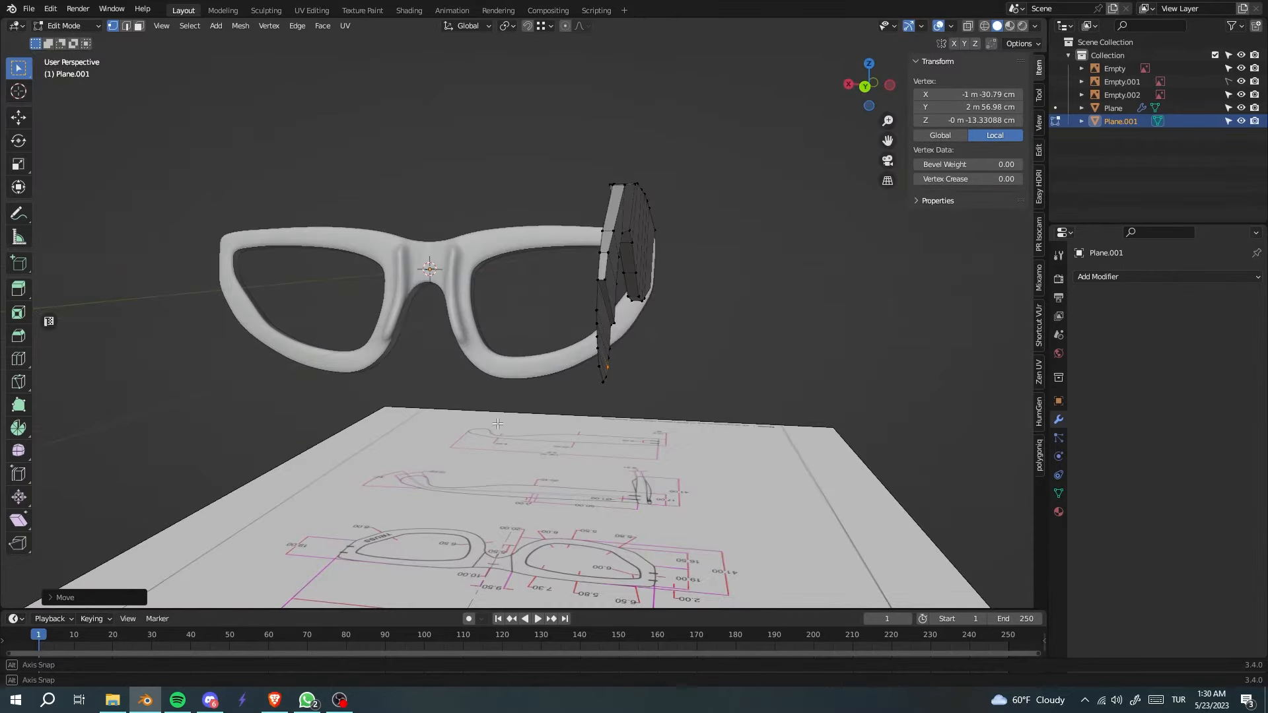
Undo the tip extrusion made from only one edge of the arm's end.
key("ctrl+z")
key("ctrl+z")
key("ctrl+z")
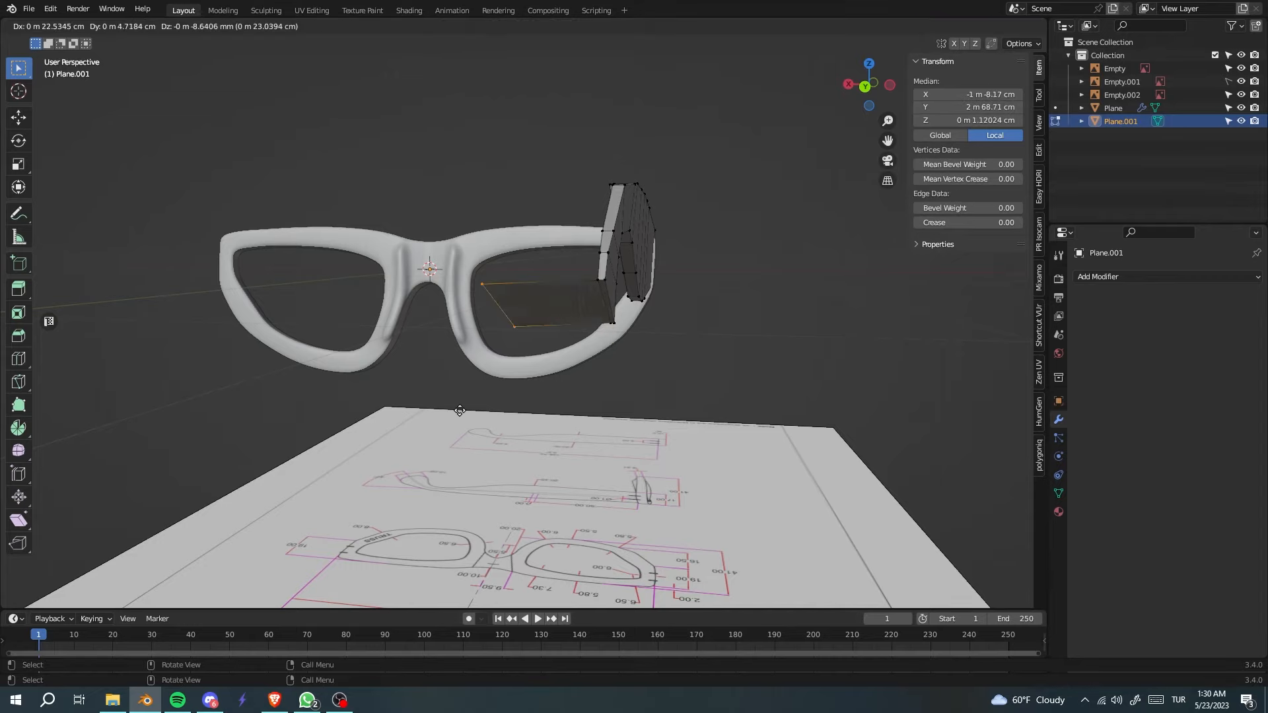
Extrude the arm's whole end face in four consecutive sections past the rounded tip in the side view.
key("3")
left_click(606, 303)
key("KP_3")
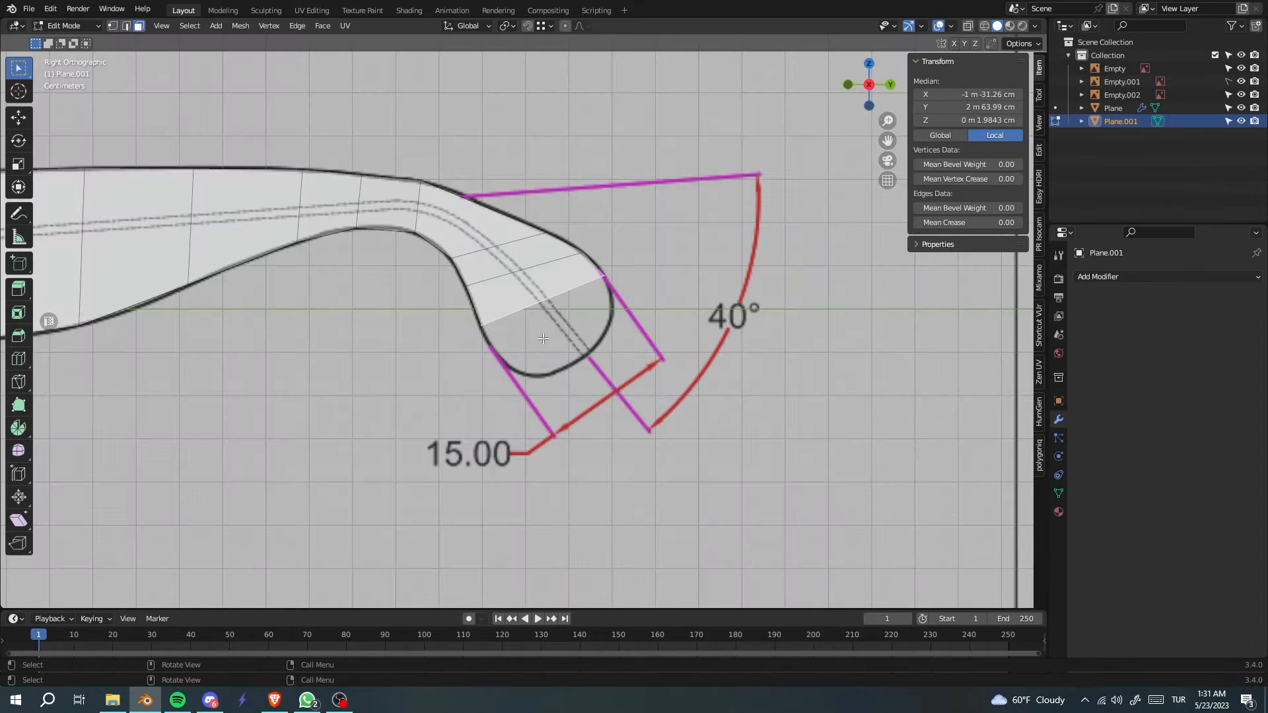
key("e")
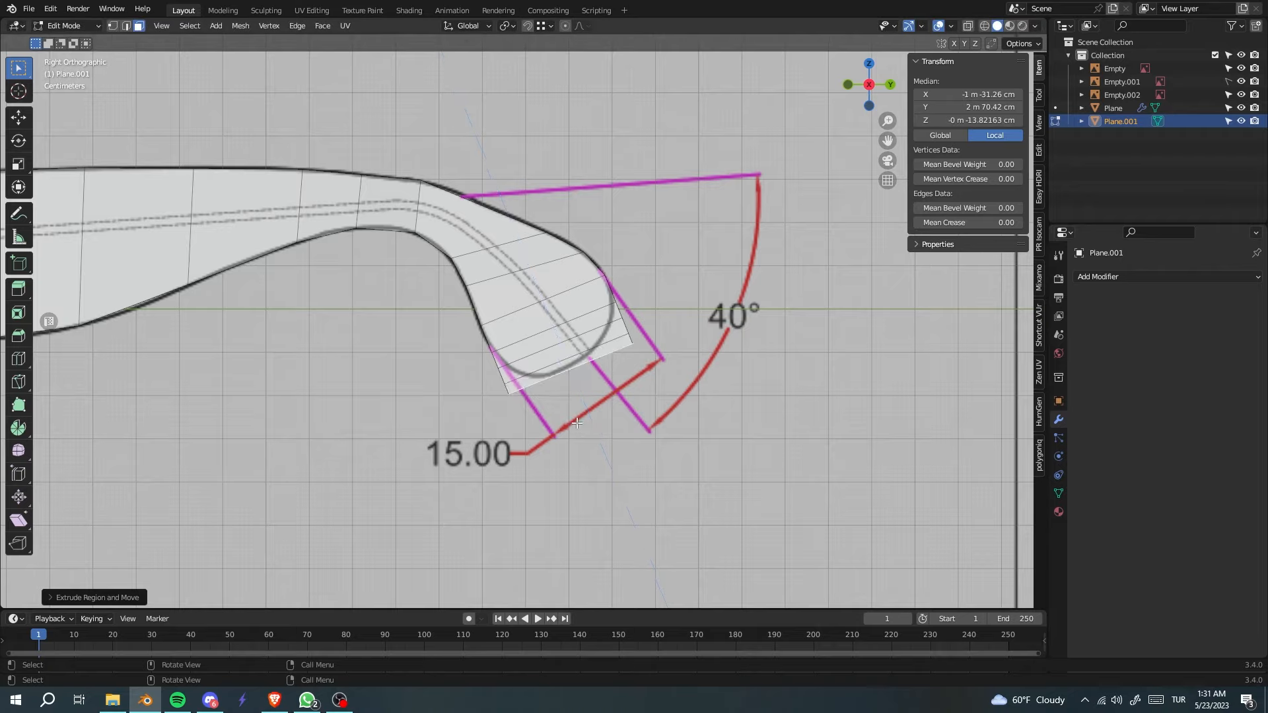
scroll(576, 423, "up", 4)
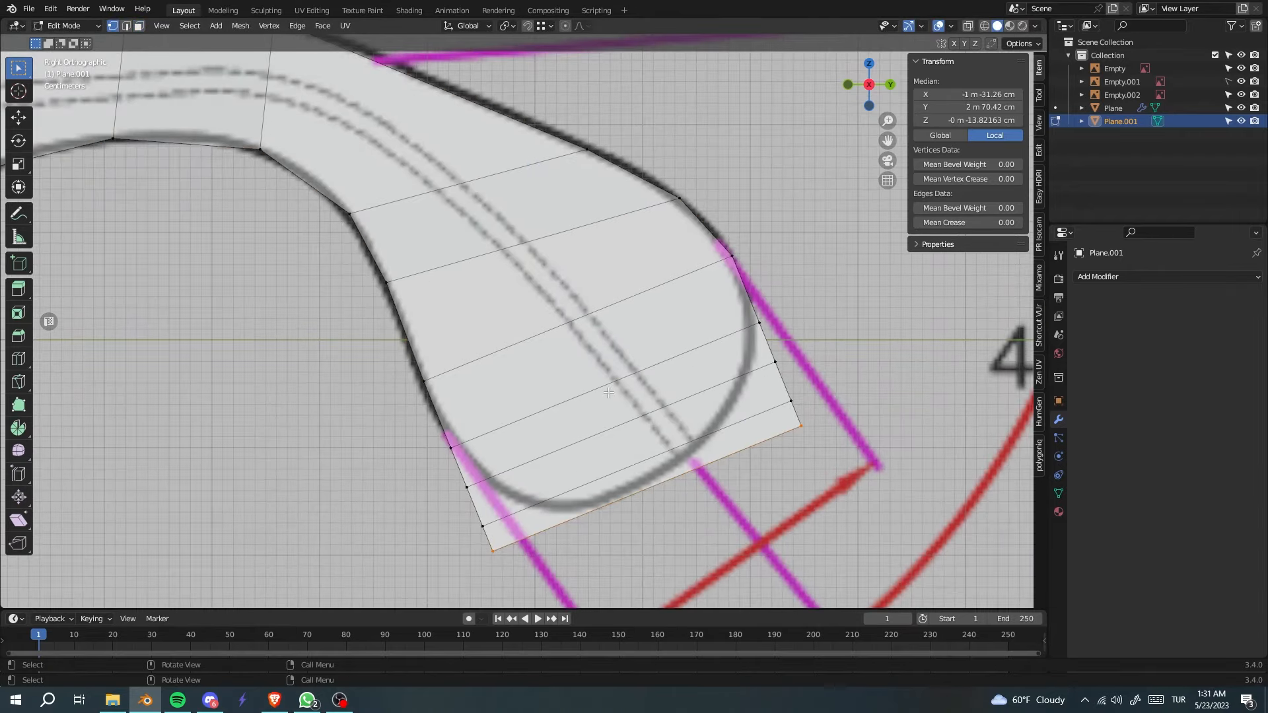
left_click_drag(749, 312, 771, 342)
key("g")
right_click(762, 336)
key("ctrl+z")
key("g")
right_click(759, 340)
Turn on X-ray and move the upper and lower points of the first new tip section onto the outline.
key("alt+z")
key("g")
left_click(750, 342)
left_click_drag(470, 432, 437, 465)
key("g")
left_click(430, 442)
Move the lower and upper points of the second new tip section onto the outline.
left_click_drag(485, 503, 443, 476)
key("g")
left_click(451, 447)
left_click_drag(801, 380, 737, 334)
key("g")
left_click(713, 304)
Move the lower and upper points of the third new tip section onto the outline.
left_click_drag(502, 543, 455, 512)
key("g")
left_click(472, 473)
left_click_drag(810, 414, 757, 383)
key("g")
left_click(711, 361)
Move the lower and upper points of the fourth new tip section onto the outline.
left_click_drag(512, 570, 453, 525)
key("g")
left_click(488, 476)
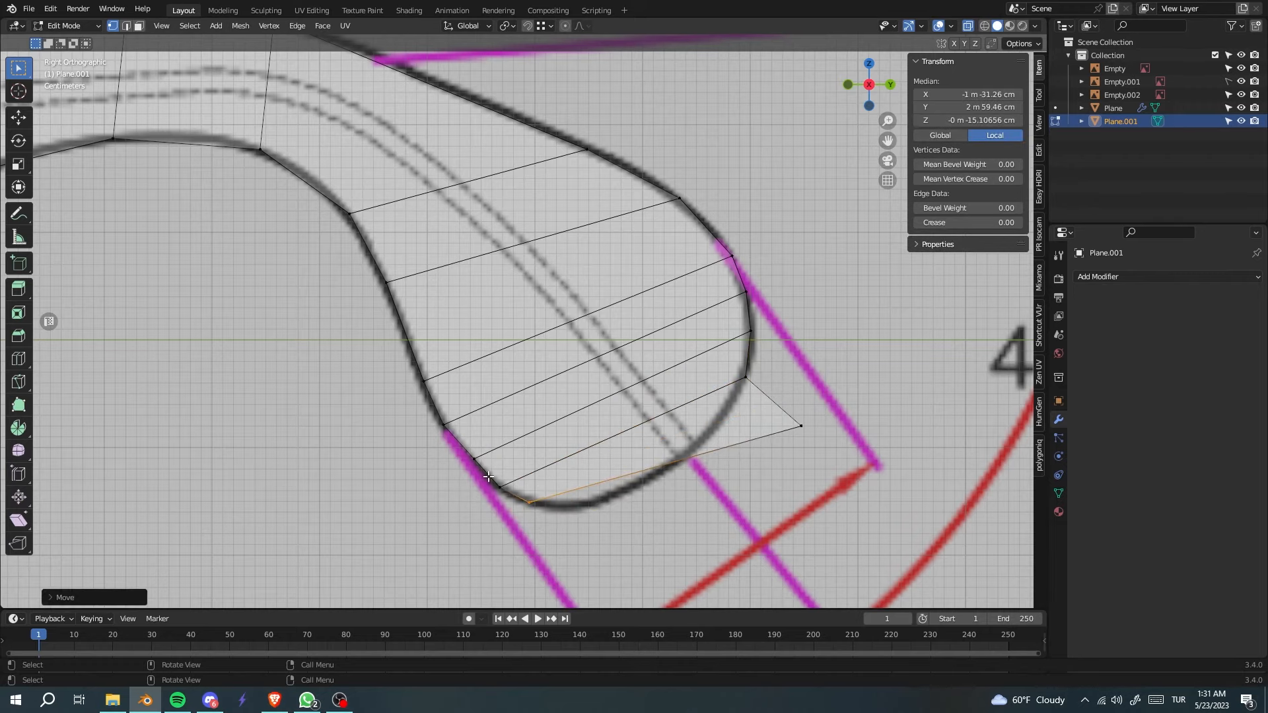
left_click_drag(822, 439, 773, 409)
key("g")
left_click(680, 382)
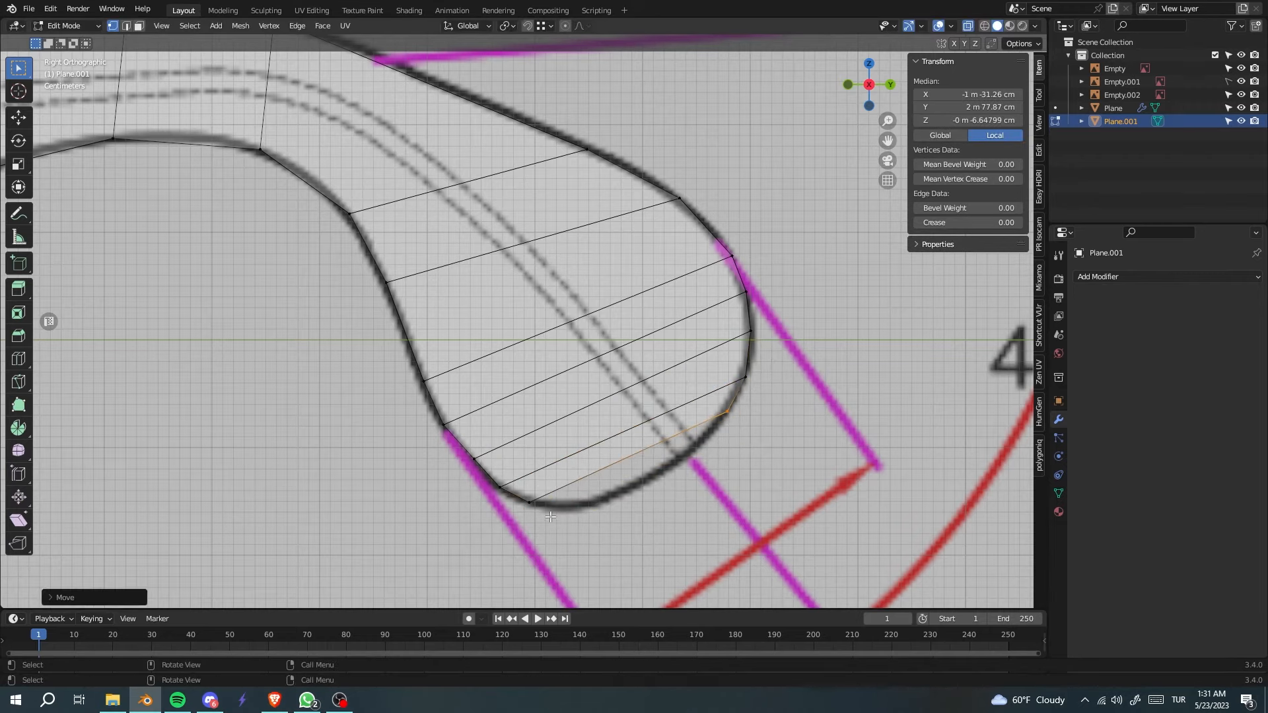
Extrude a fifth tip section and move its upper and lower points onto the rounded outline.
left_click(644, 498)
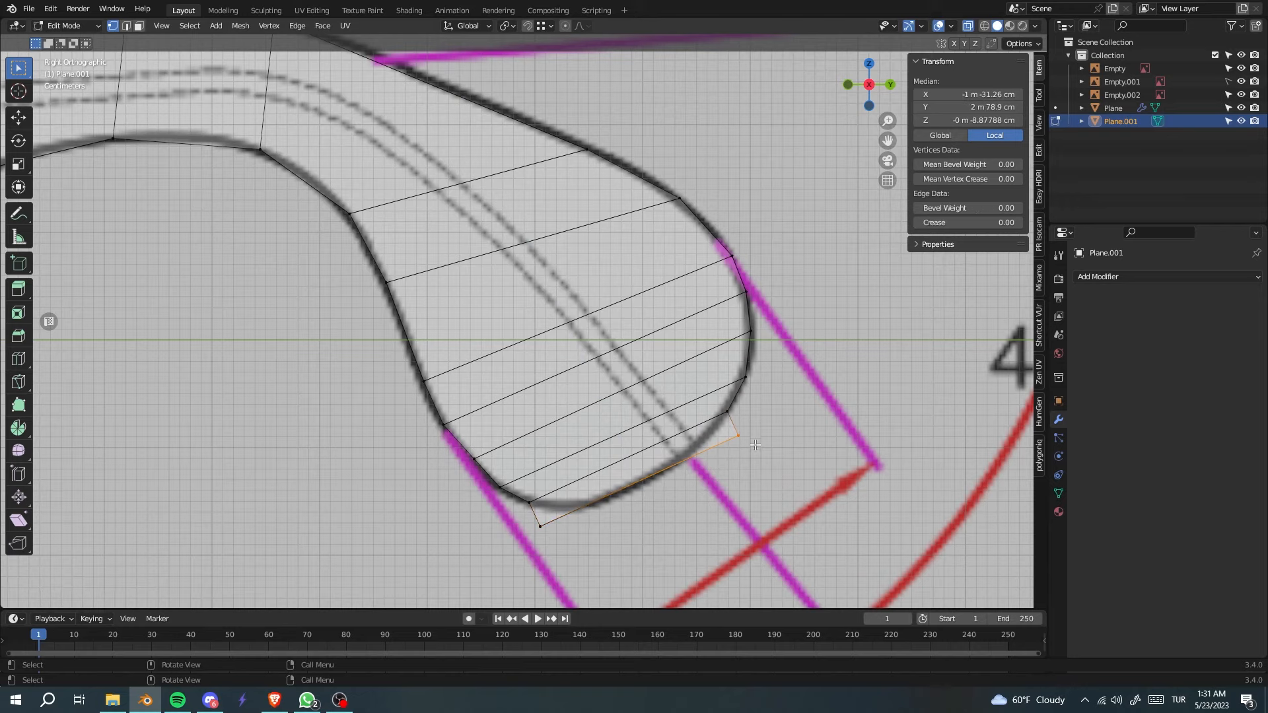
key("g")
left_click(721, 449)
left_click(523, 518)
key("g")
left_click(556, 497)
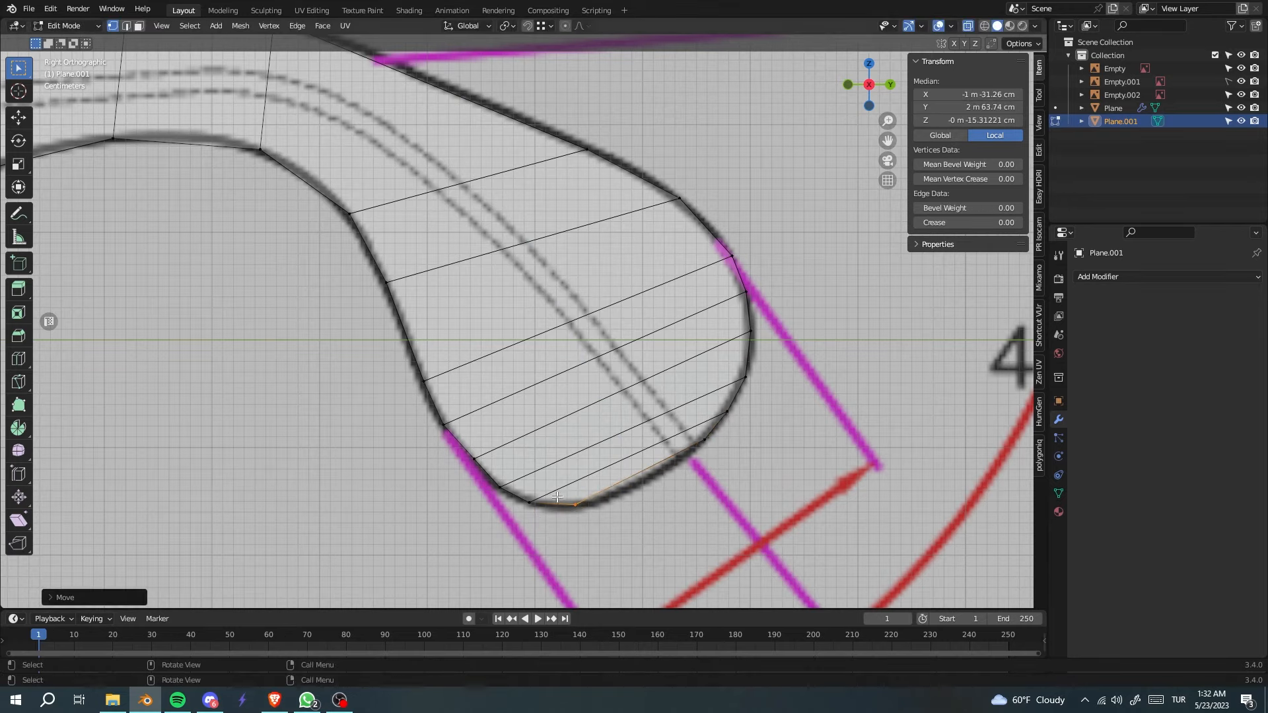
Extrude the closing tip section and move its lower and upper points onto the end of the outline.
scroll(557, 496, "down", 5)
middle_click_drag(693, 479, 708, 449)
key("KP_3")
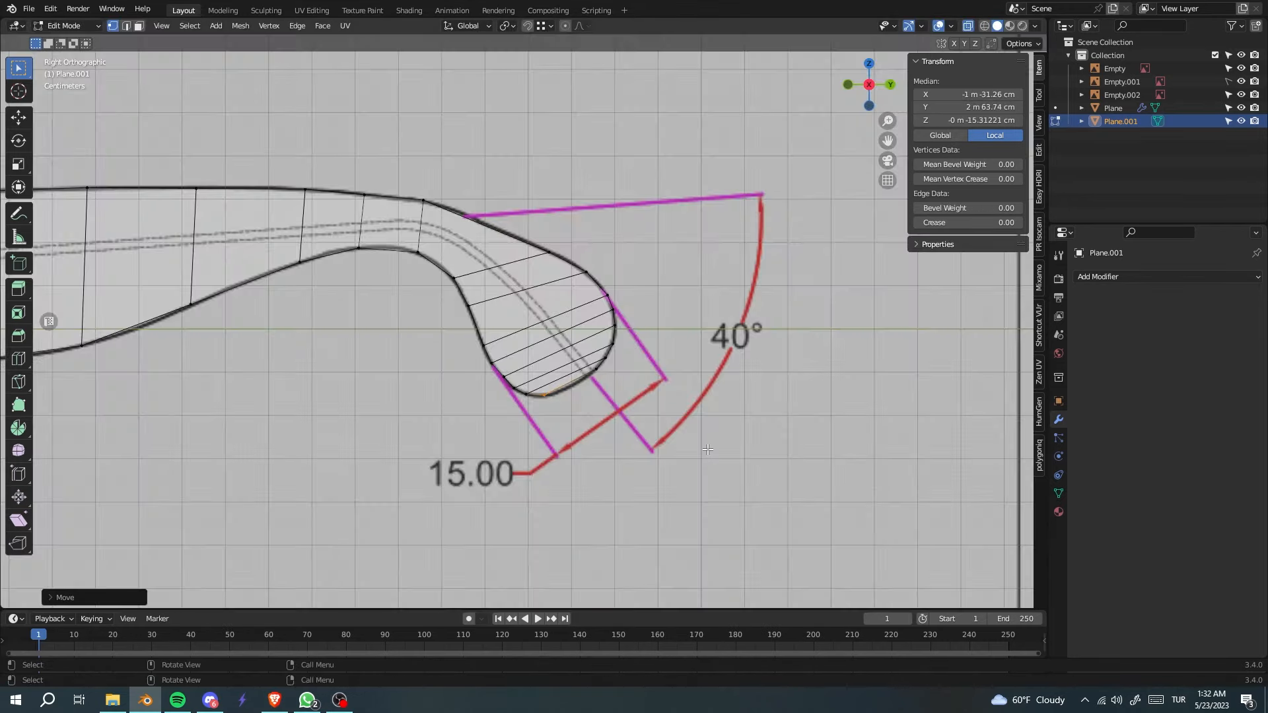
scroll(707, 449, "up", 4)
left_click(684, 429, "shift")
left_click(649, 517)
left_click(583, 527)
key("g")
left_click(600, 511)
left_click(709, 457)
key("g")
left_click(658, 453)
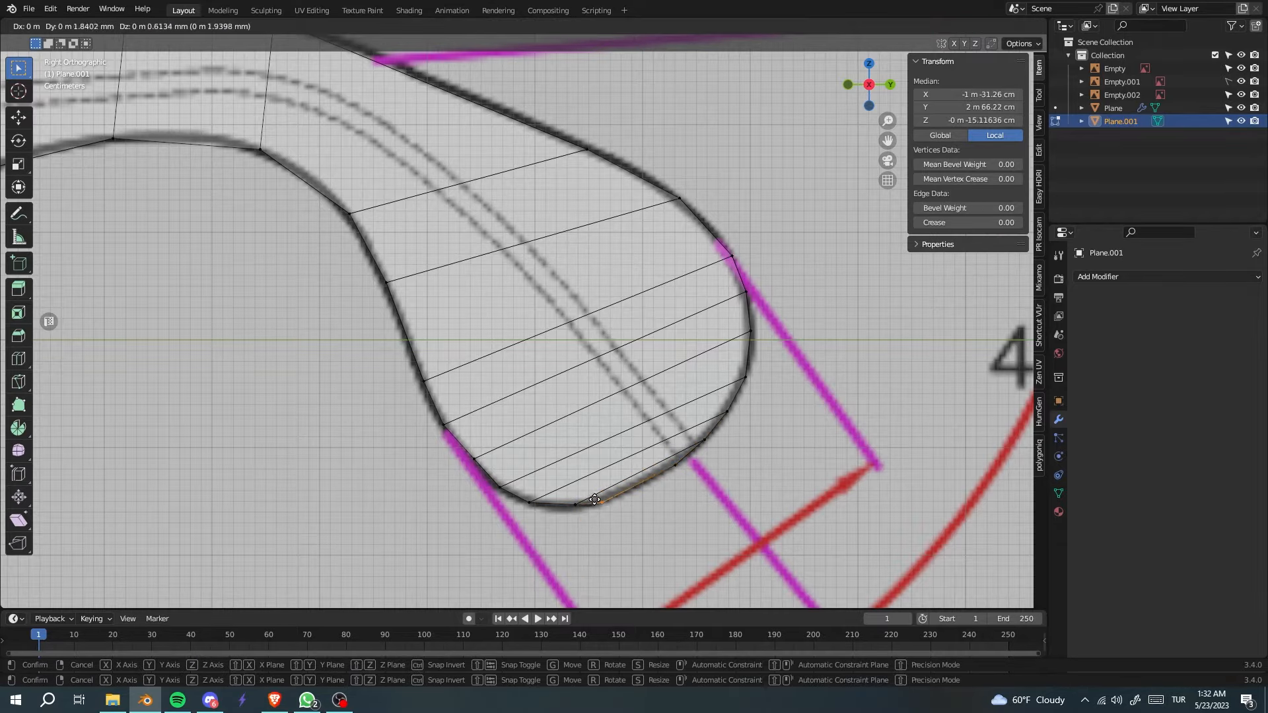
Add a loop cut to the arm's tip and move one of its ends onto the outline.
middle_click_drag(460, 390, 482, 462, "shift")
key("ctrl+r")
double_click(576, 469)
scroll(581, 465, "up", 2)
left_click_drag(755, 410, 776, 438)
key("g")
left_click(774, 437)
Return to Object Mode, turn off X-ray and check the finished arm.
scroll(507, 511, "down", 5)
scroll(607, 510, "down", 5)
key("Tab")
key("alt+z")
mouse_move(719, 512)
middle_mouse_down()
mouse_move(652, 486)
mouse_move(672, 520)
mouse_move(738, 515)
middle_mouse_up()
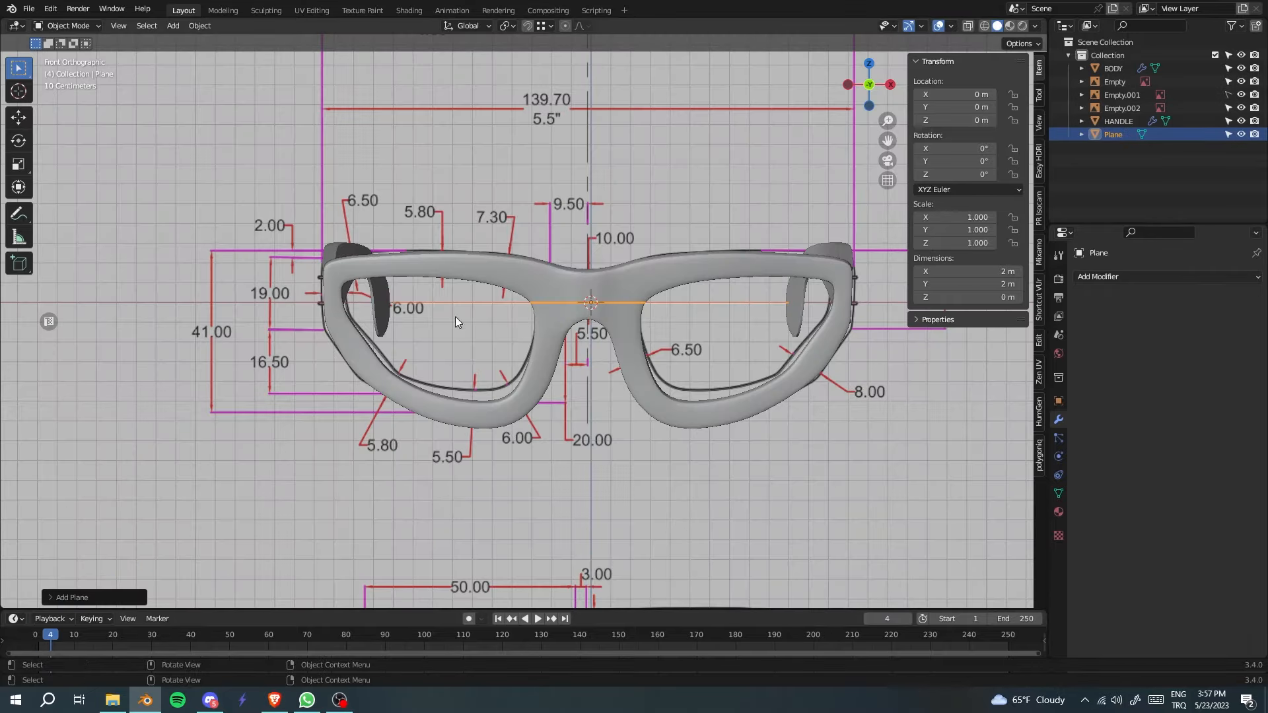
Rotate the new plane 90° about X and divide it with a centred vertical and a centred horizontal loop cut.
type("rx90")
key("Return")
key("Tab")
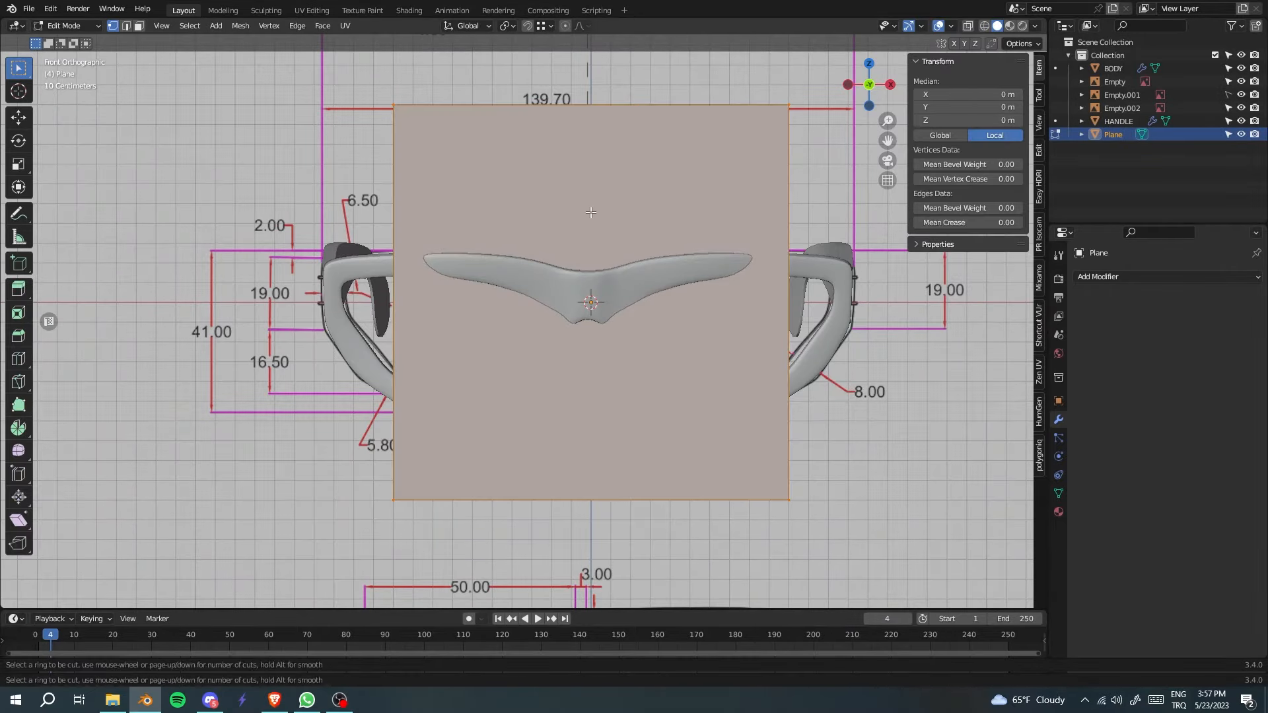
left_click(545, 239)
right_click(466, 225)
left_click(441, 319)
right_click(562, 358)
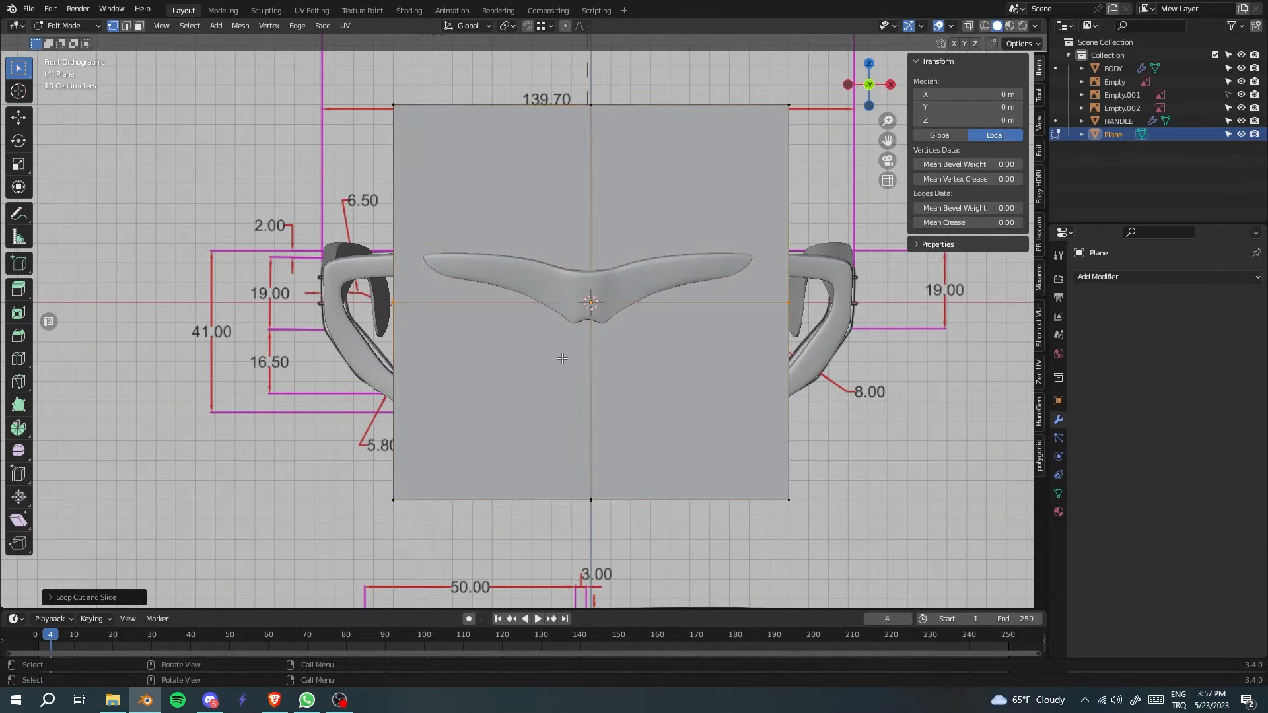
Scale the plane down and move it over the left lens opening of the front frame.
key("s")
left_click(623, 360)
key("g")
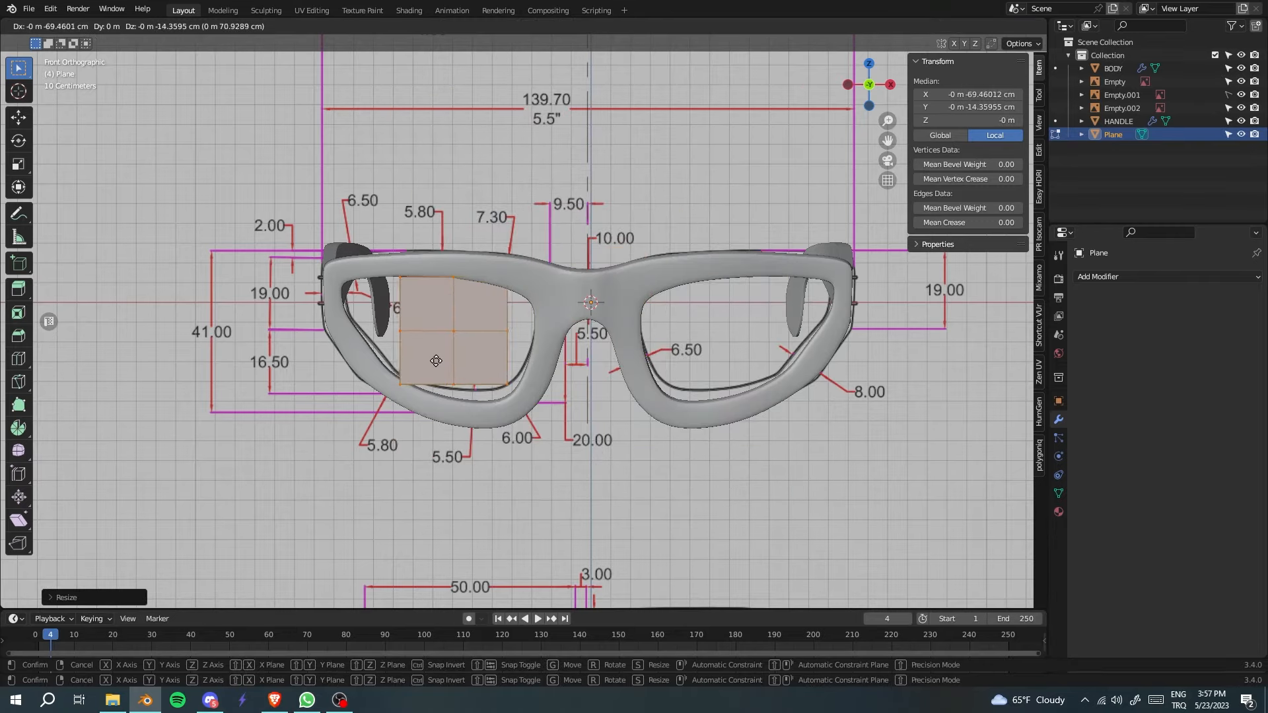
left_click(479, 388)
Lower the plane's bottom edge onto the lower rim and shift its middle row down along Z.
key("g")
left_click(455, 409)
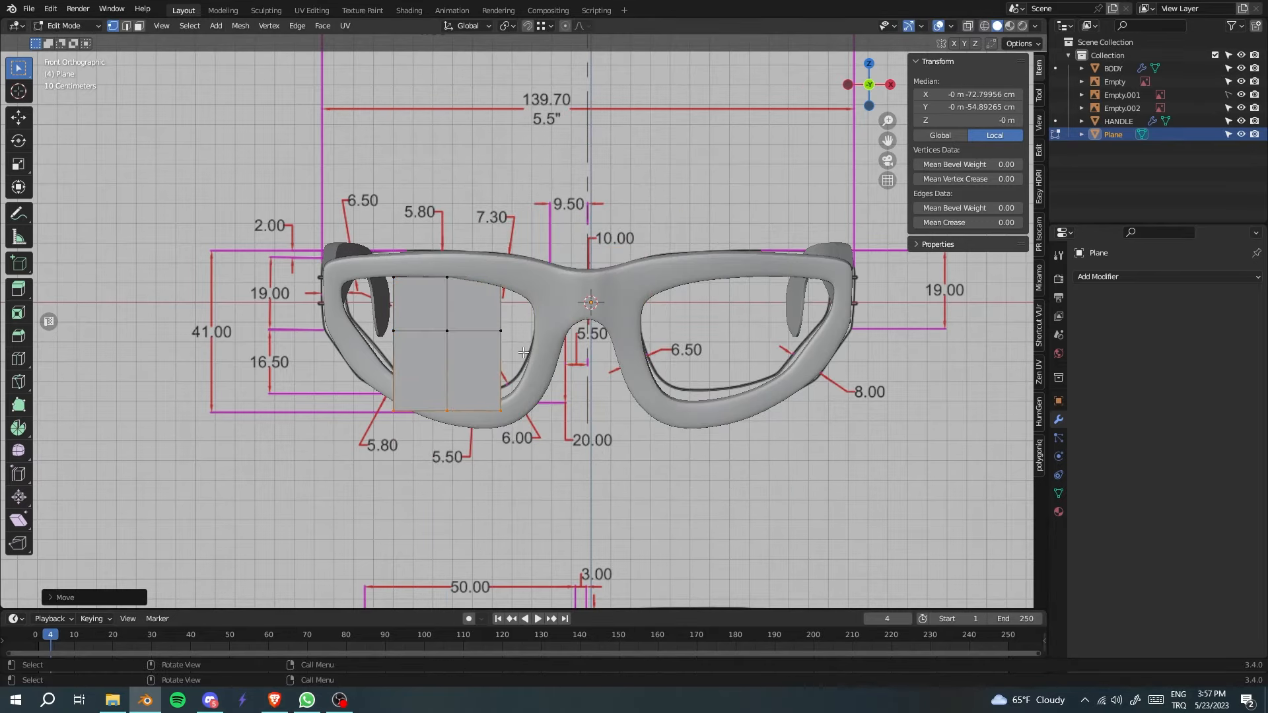
left_click_drag(372, 323, 369, 322)
key("g")
key("z")
left_click(489, 356)
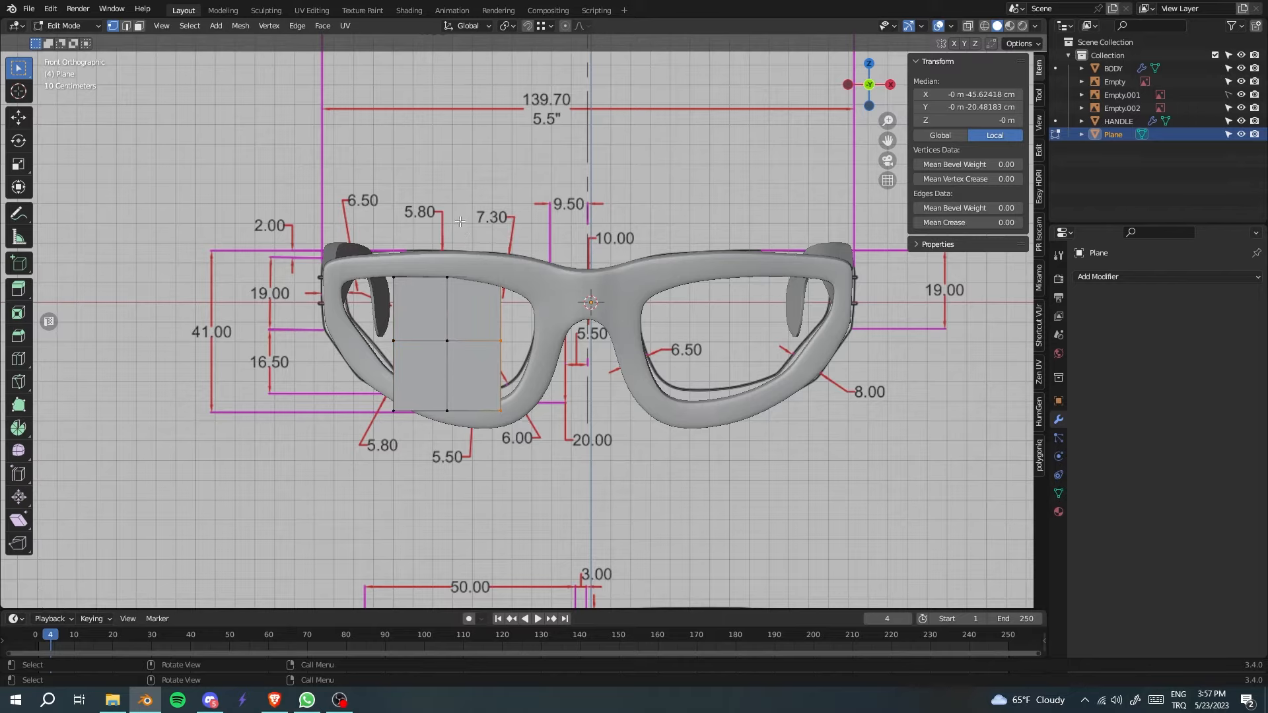
Move the plane's inner and outer side edges apart so it spans the width of the lens opening.
key("g")
left_click(571, 285)
left_click_drag(416, 420, 465, 422)
key("g")
key("x")
left_click(357, 309)
Shift the plane's middle vertical edge along X to the centre of the lens opening.
key("g")
key("x")
left_click(440, 316)
scroll(440, 320, "down", 2)
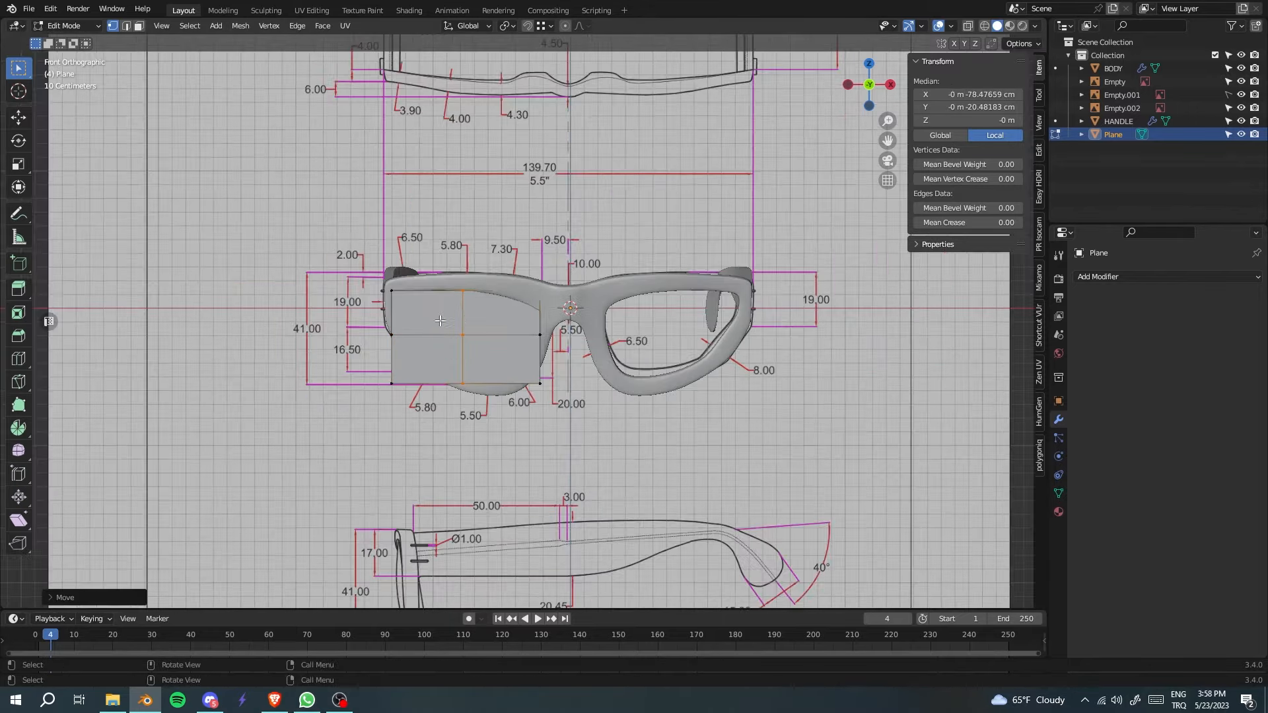
middle_click_drag(440, 321, 517, 332)
key("Tab")
key("r")
key("x")
left_click(559, 364)
key("ctrl+z")
Set the plane's origin to its geometry and tilt the plane about the X axis to about 103°.
right_click(518, 332)
mouse_move(518, 389)
left_click(576, 404)
middle_click_drag(577, 404, 598, 466)
key("r")
key("x")
left_click(553, 387)
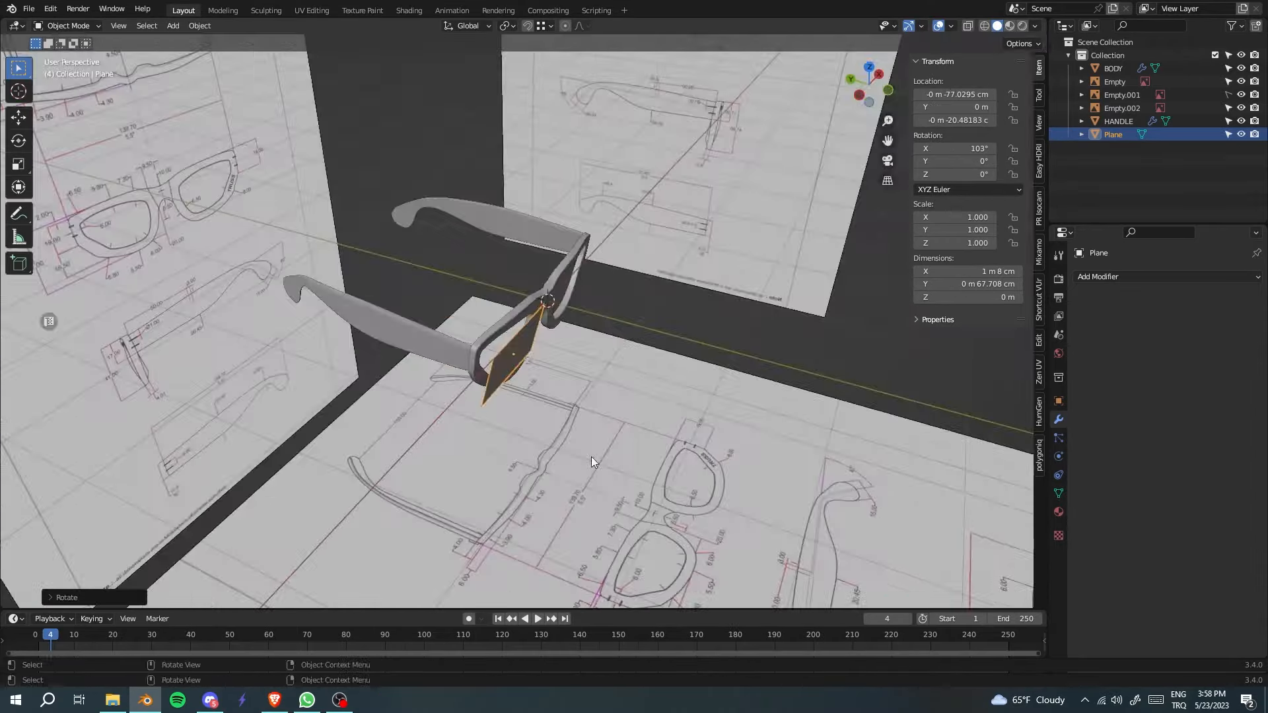
Rotate the lens plane about the Z axis to about -3.7° to follow the front frame's curve.
key("KP_7")
key("r")
key("y")
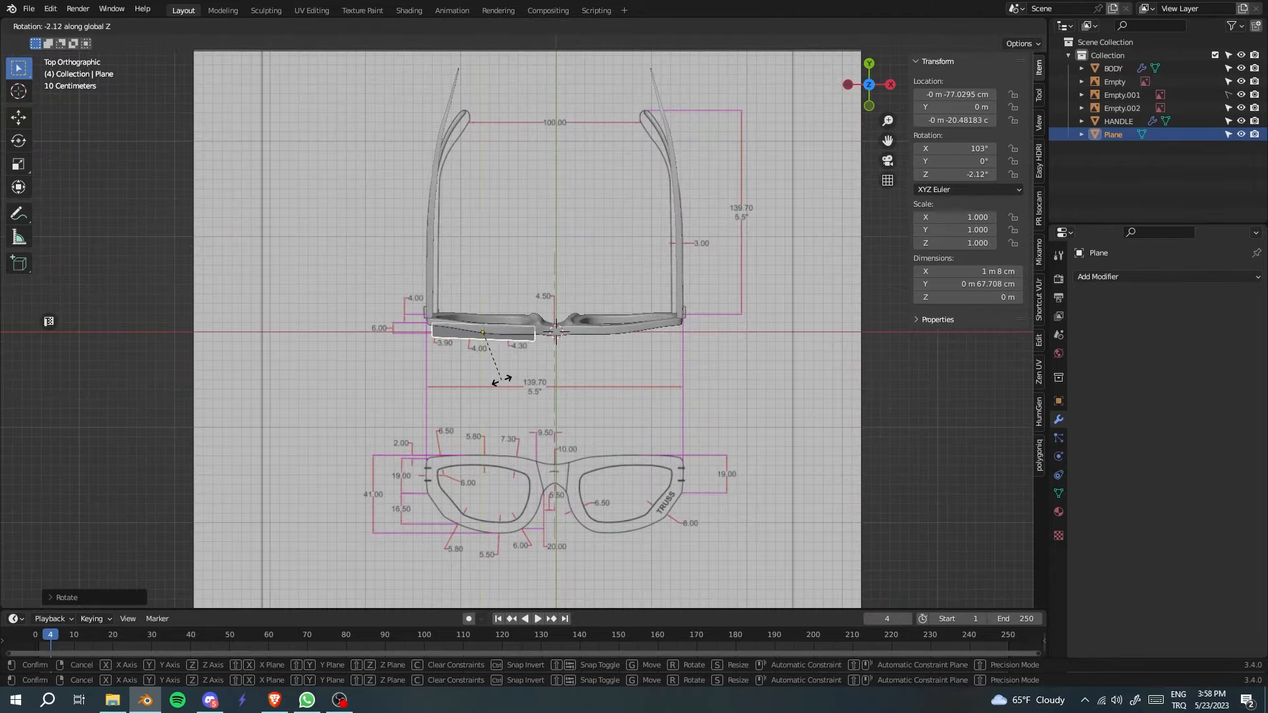
left_click(499, 381)
Move the lens plane back along Y to about 10.3 cm and up along Z to about -17.9 cm.
scroll(505, 382, "up", 5)
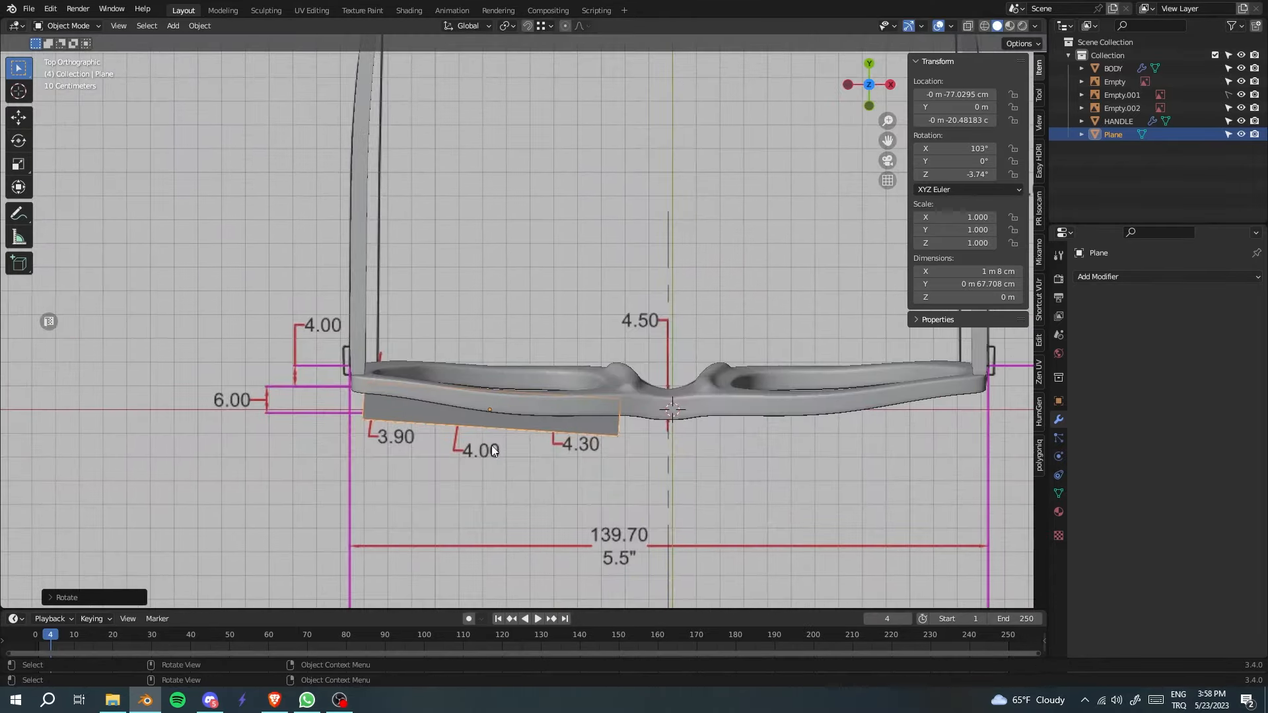
key("g")
key("y")
left_click(498, 404)
middle_click_drag(498, 404, 731, 398)
key("g")
key("z")
left_click(5, 416)
key("r")
key("z")
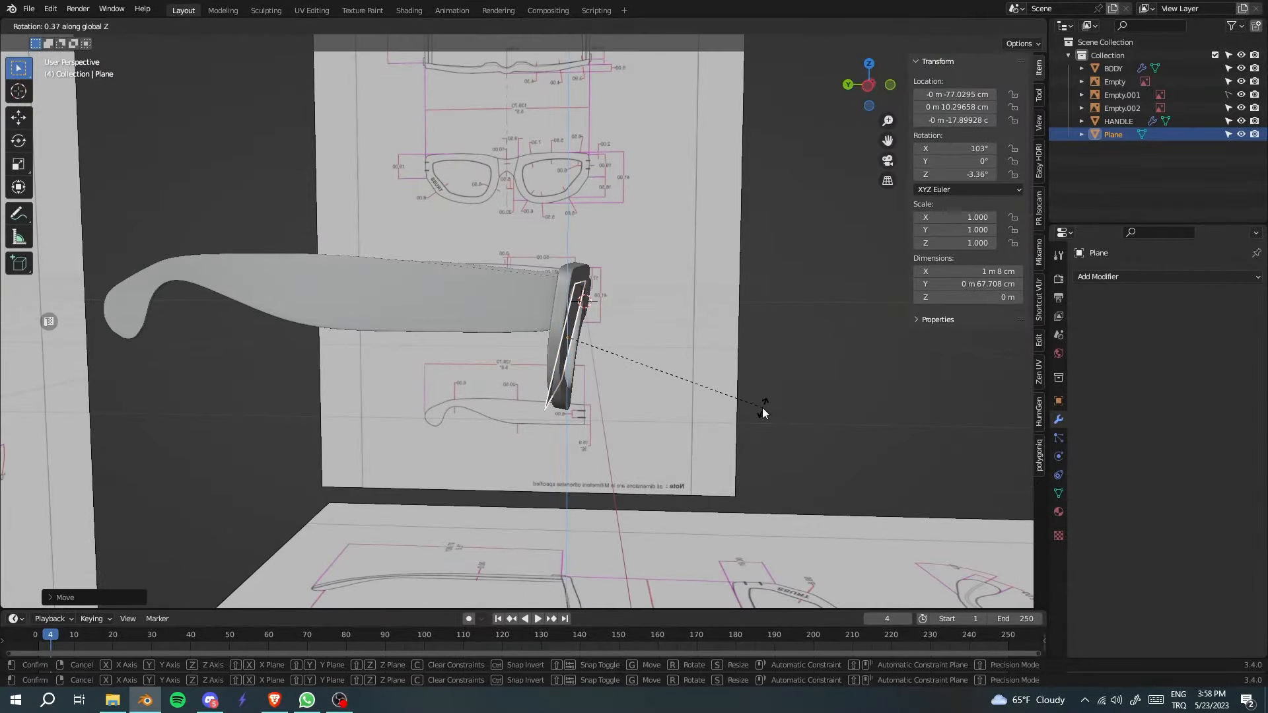
right_click(763, 408)
key("r")
key("z")
right_click(792, 412)
Tilt the lens plane about X to about 99.2° so it lines up with the front frame.
key("r")
key("x")
left_click(836, 399)
middle_click_drag(832, 401, 763, 434)
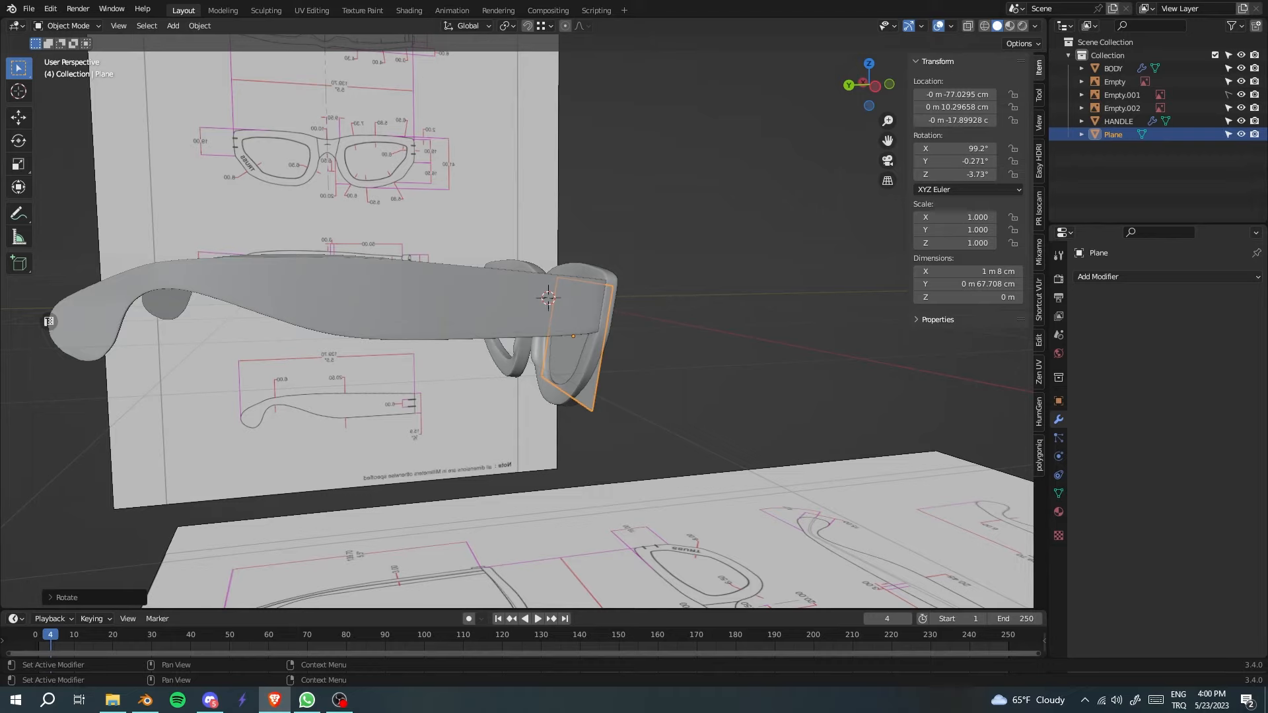
Move the plane's outer vertical edge inward along X, closer to the lens opening.
middle_click_drag(501, 310, 537, 305)
scroll(562, 314, "up", 5)
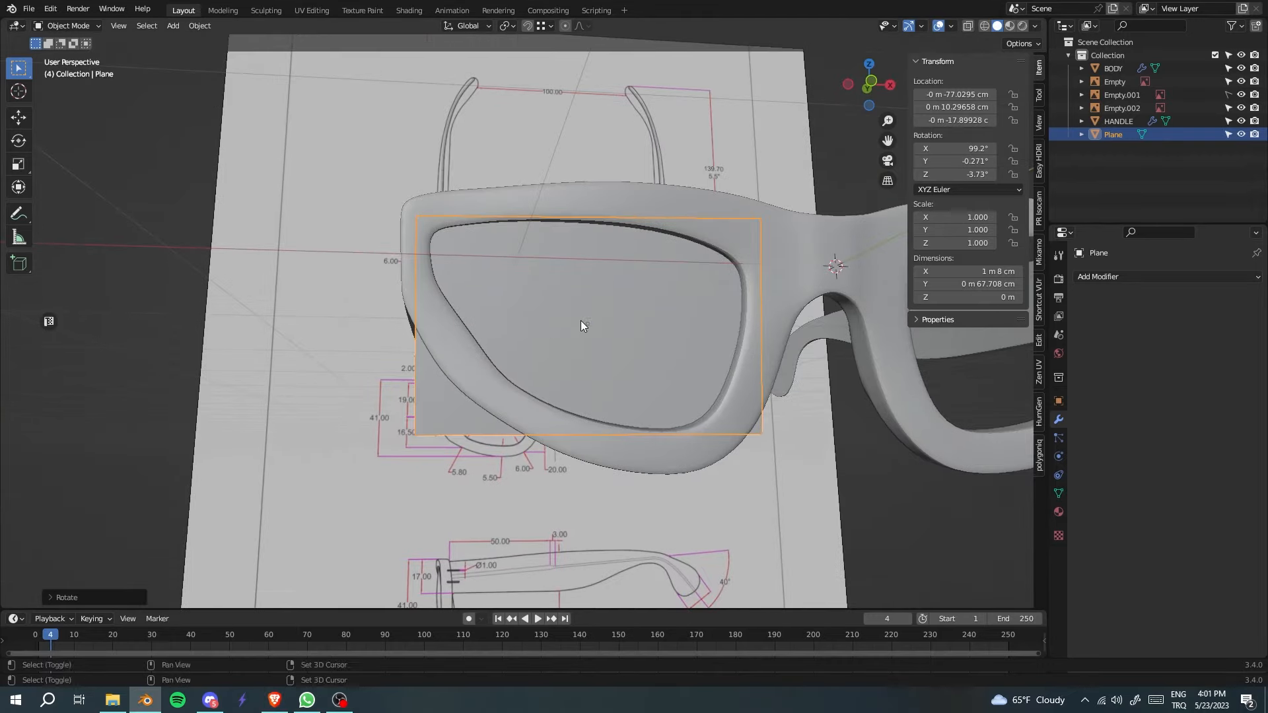
key("Tab")
key("alt+z")
left_click(423, 244)
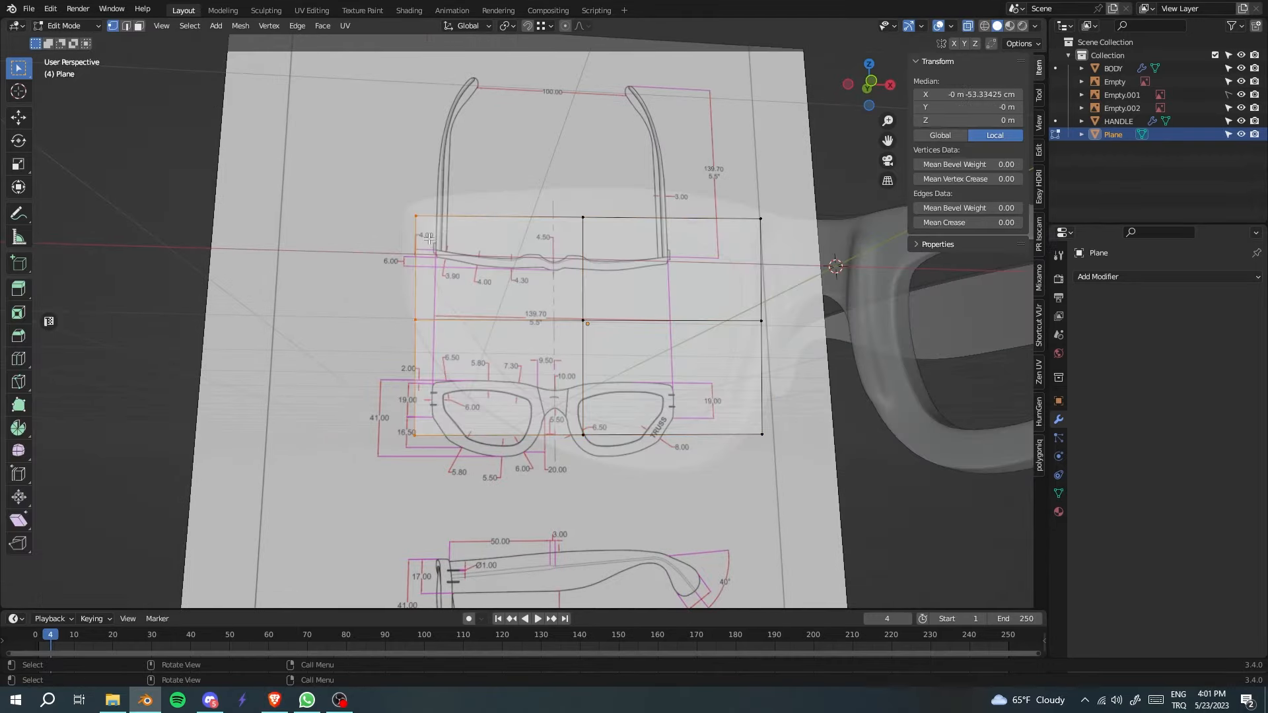
key("g")
key("x")
left_click(437, 243)
key("alt+z")
scroll(660, 317, "up", 1, "ctrl")
key("alt+z")
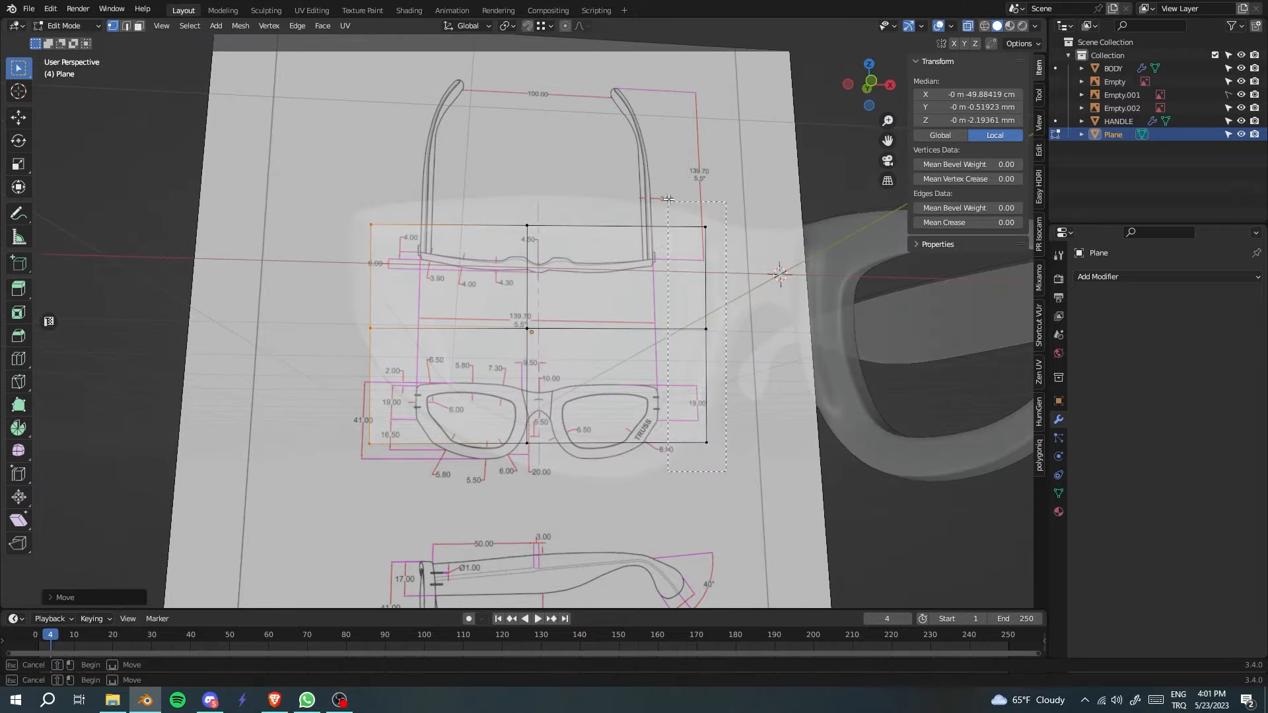
Move the plane's inner vertical edge along X toward the lens opening's nose side.
left_click(713, 349, "alt")
scroll(716, 349, "up", 1, "ctrl")
key("g")
key("x")
left_click(667, 303)
Bulge the lens plane by moving its centre vertex along Y with proportional editing.
key("alt+z")
middle_click_drag(496, 330, 585, 484)
left_click(451, 346)
key("g")
key("y")
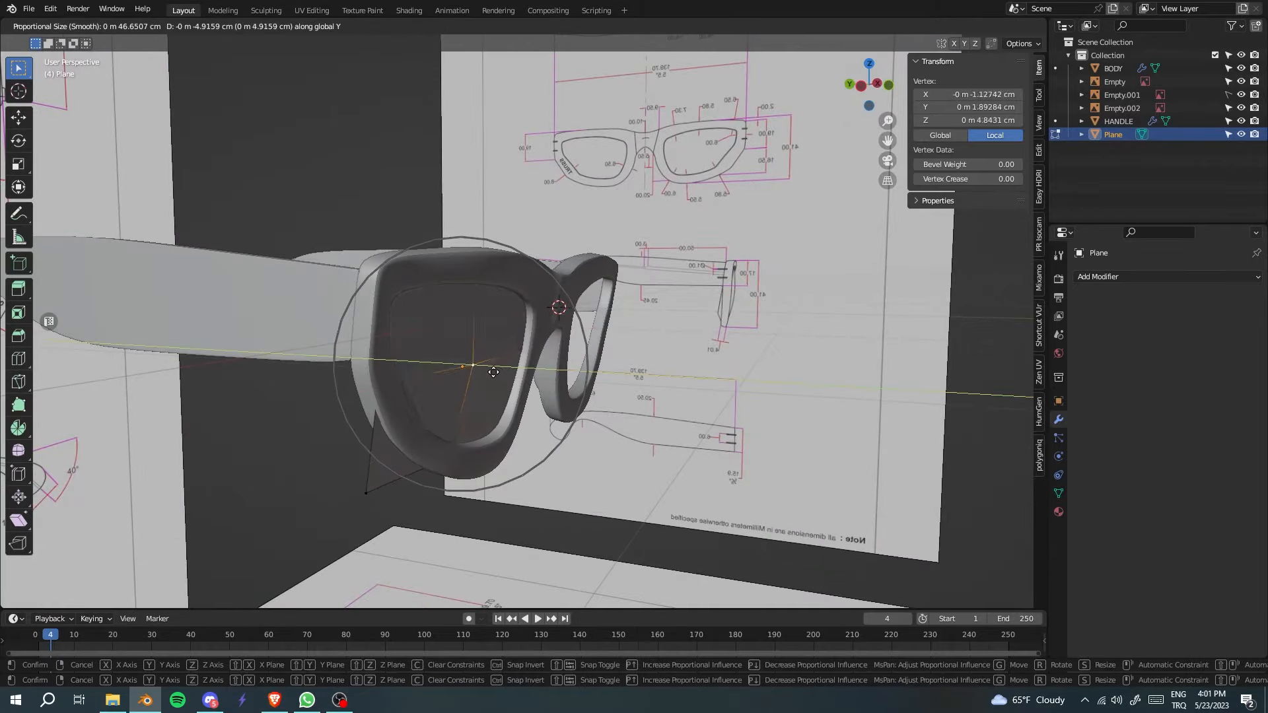
left_click(509, 370)
middle_click_drag(509, 370, 493, 459)
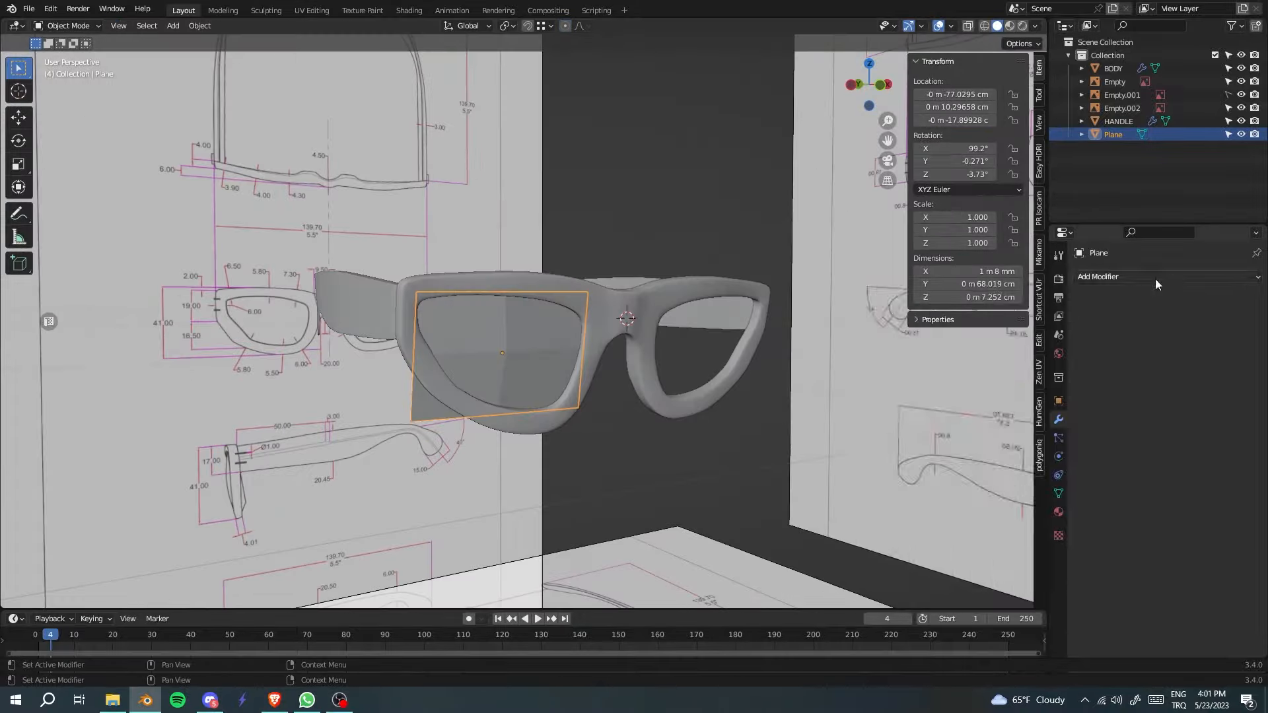
Add a Subdivision Surface modifier to the lens plane with two viewport levels.
left_click(1162, 276)
left_click(997, 445)
left_click(1239, 335)
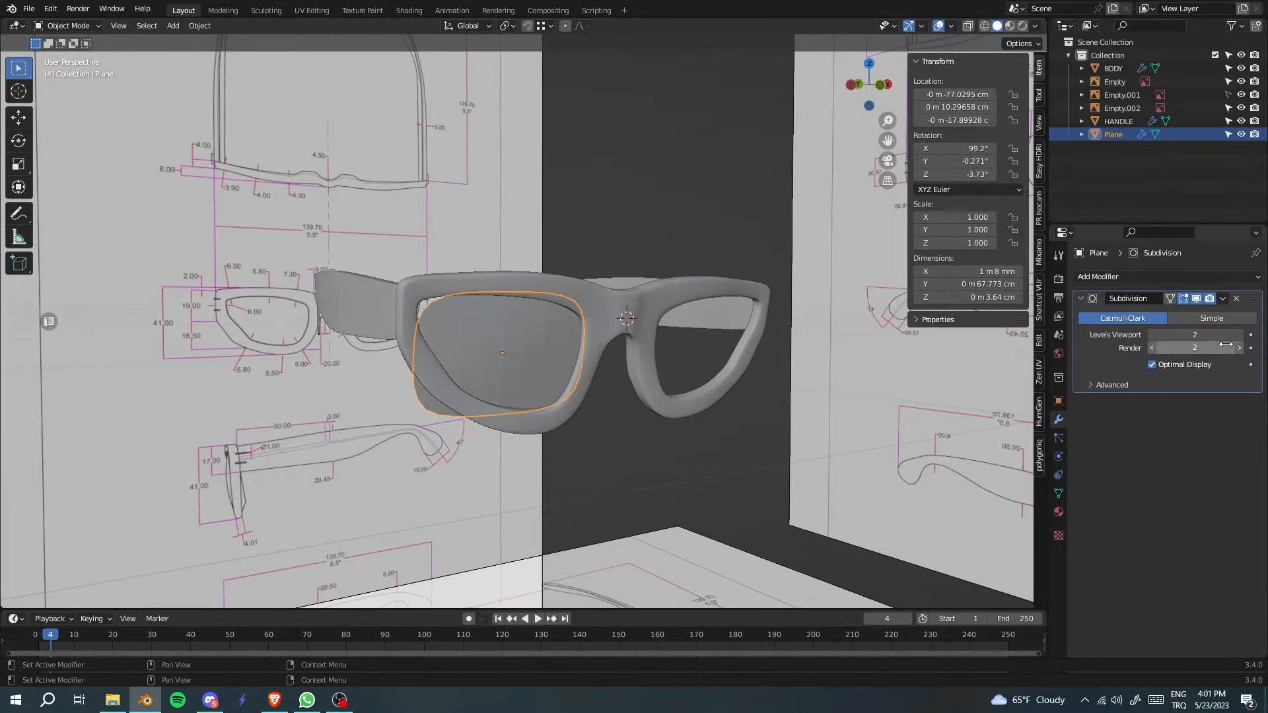
Raise the lens plane along Z to about -15.6 cm so it sits over the opening.
middle_click_drag(433, 403, 545, 453)
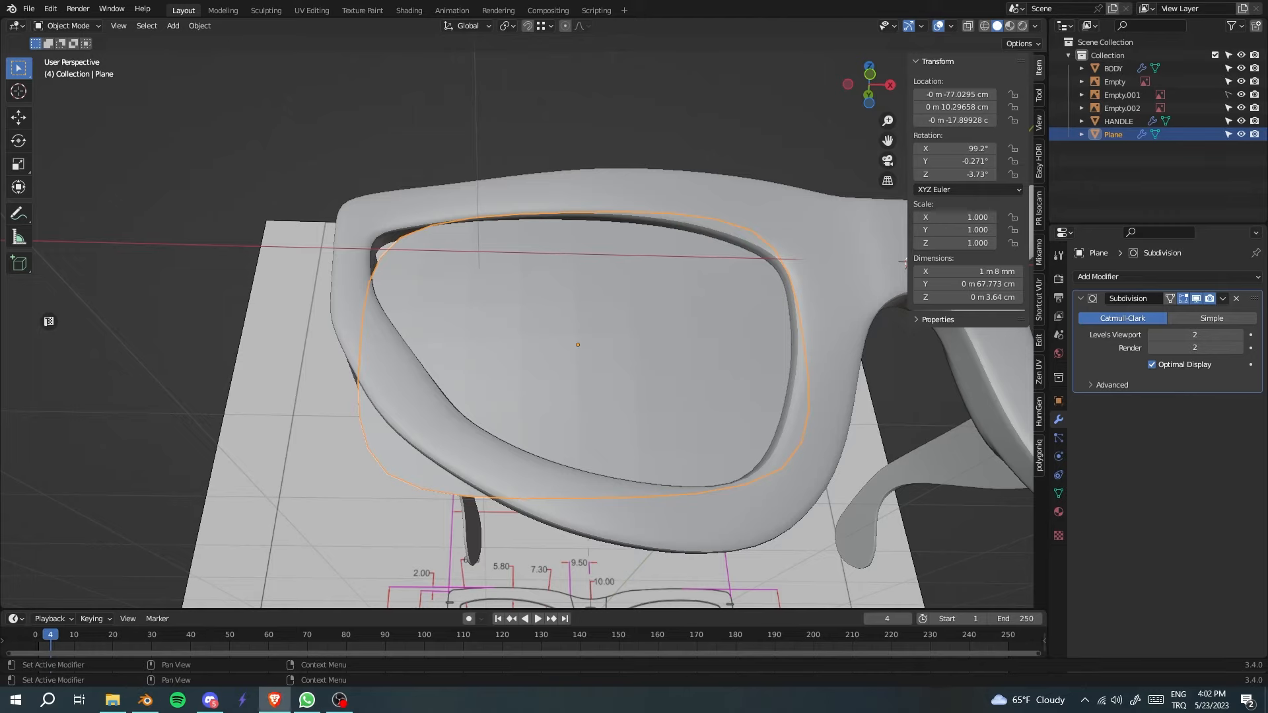
scroll(664, 477, "down", 4)
key("KP_1")
scroll(664, 477, "up", 4)
key("Tab")
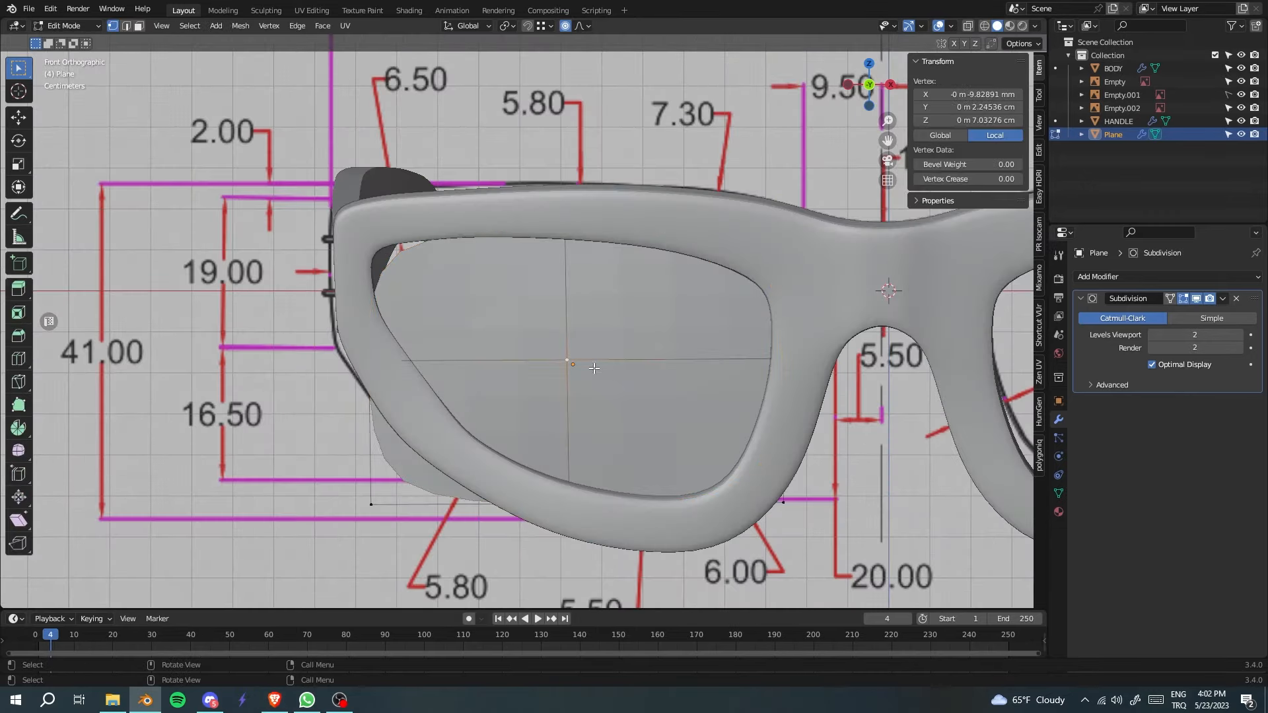
key("Tab")
key("g")
key("z")
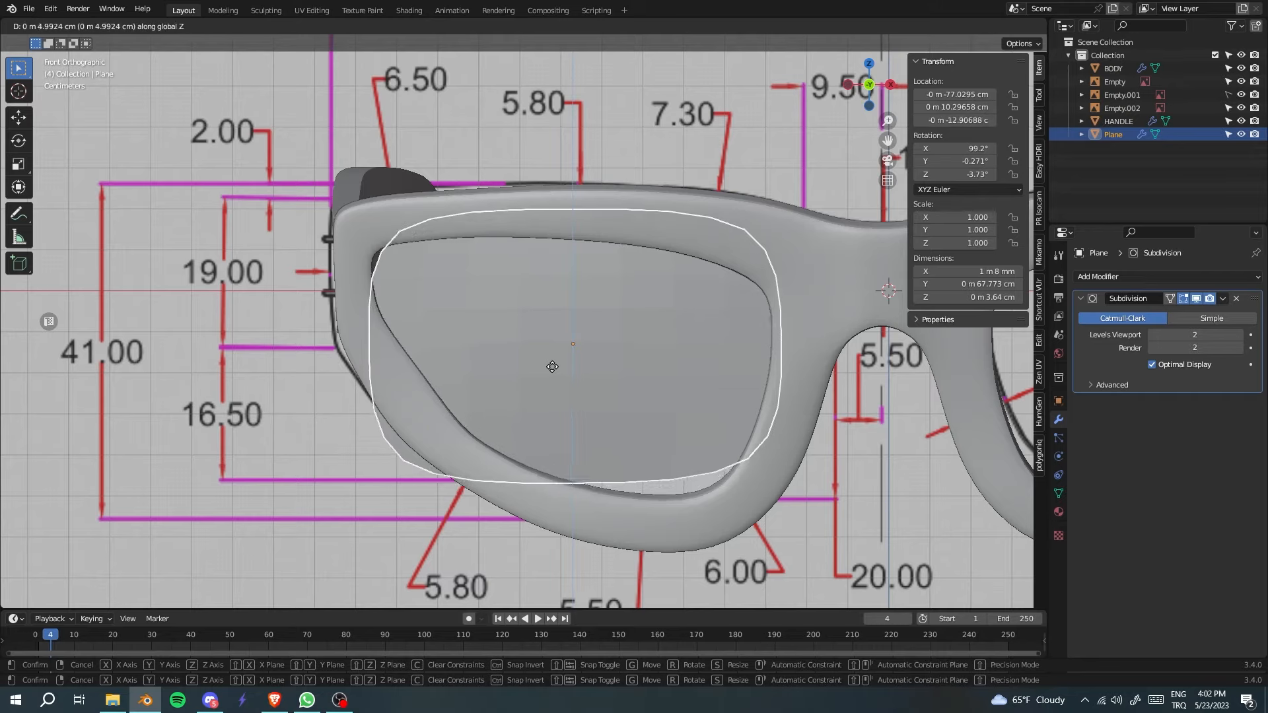
left_click(553, 375)
Pull the plane's bottom edge down with proportional editing and move its lower outer corner inward behind the rim.
key("Tab")
key("g")
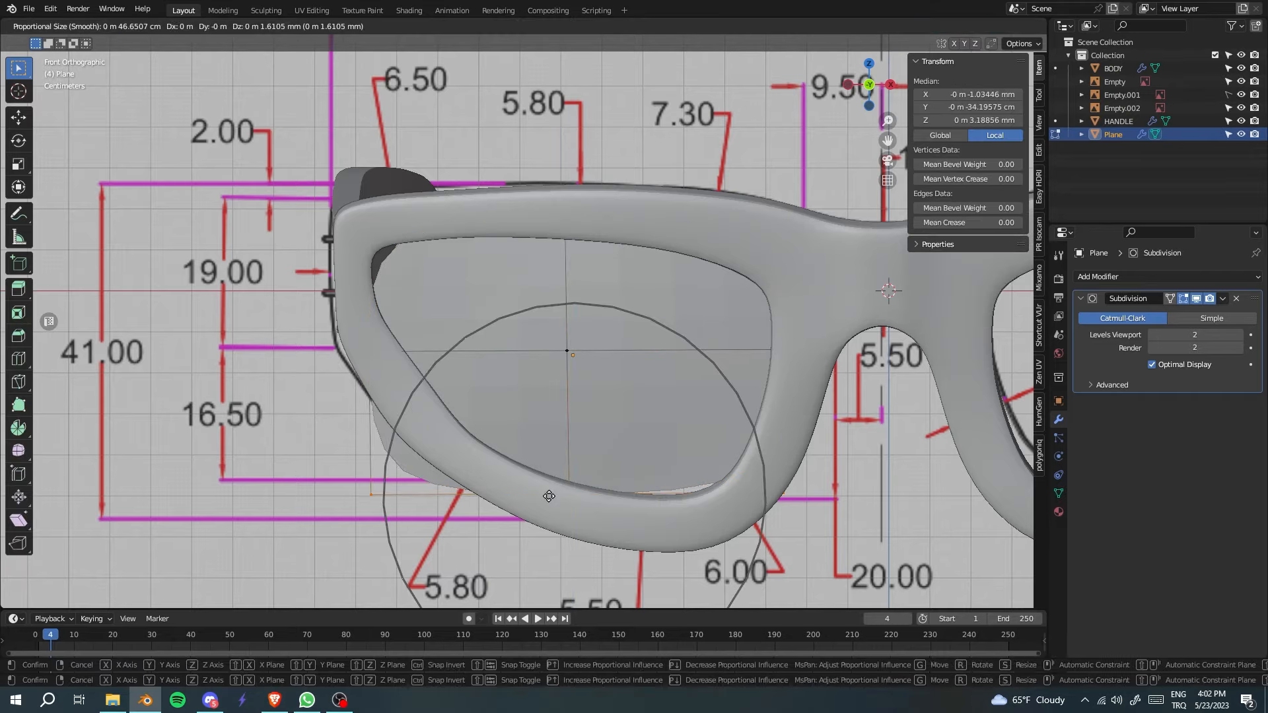
left_click(551, 511)
left_click(372, 511)
key("g")
left_click(437, 461)
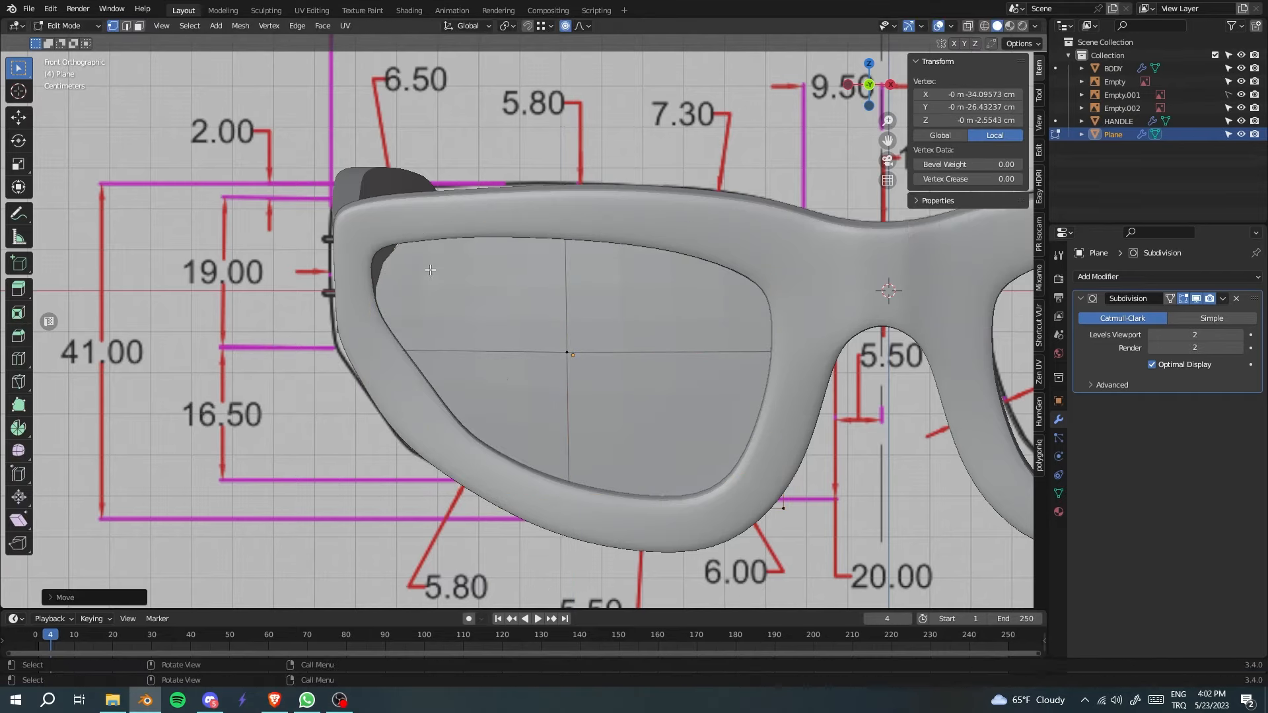
Fit the plane's upper outer and lower inner corner vertices to the rim, then save the file.
key("alt+z")
left_click_drag(373, 219, 339, 197)
key("alt+z")
middle_click_drag(502, 310, 423, 251)
key("KP_1")
left_click(692, 446)
key("g")
left_click(670, 437)
scroll(397, 225, "up", 4)
key("ctrl+s")
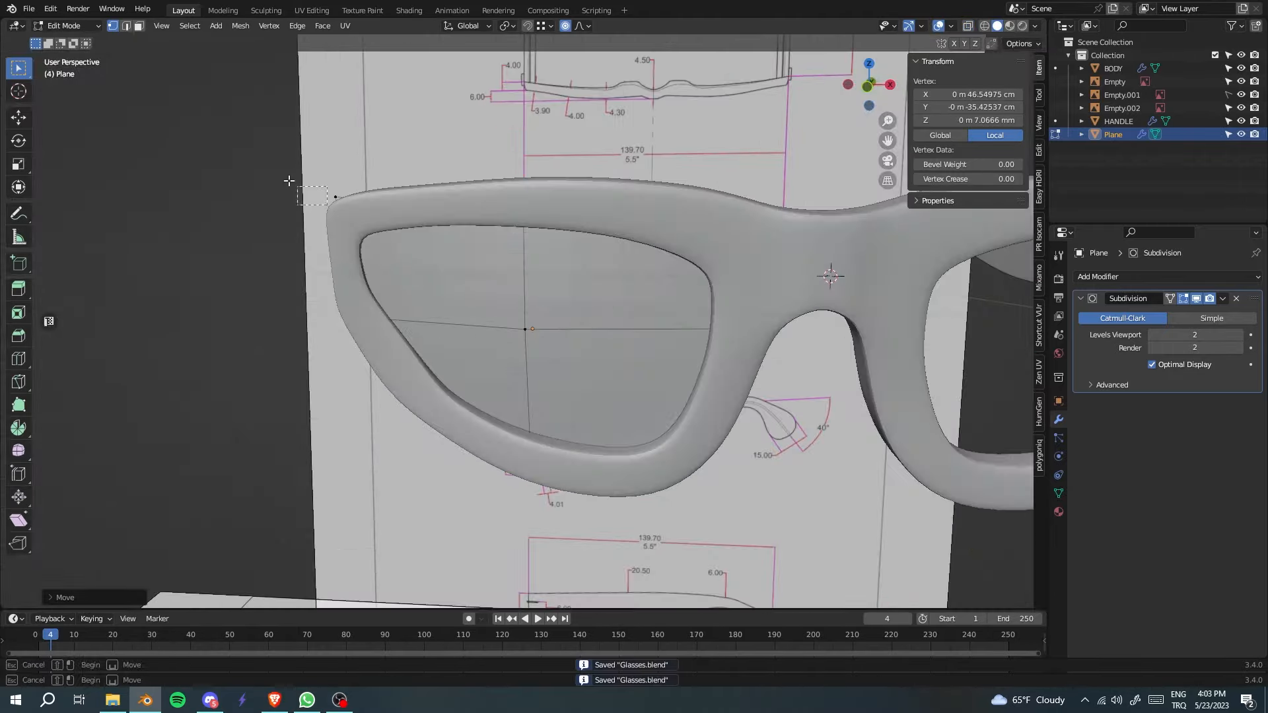
Move the plane's upper outer corner vertex slightly inward behind the rim and leave mesh editing.
key("KP_1")
key("g")
left_click(354, 198)
scroll(354, 198, "down", 3)
middle_click_drag(354, 199, 613, 346)
key("Tab")
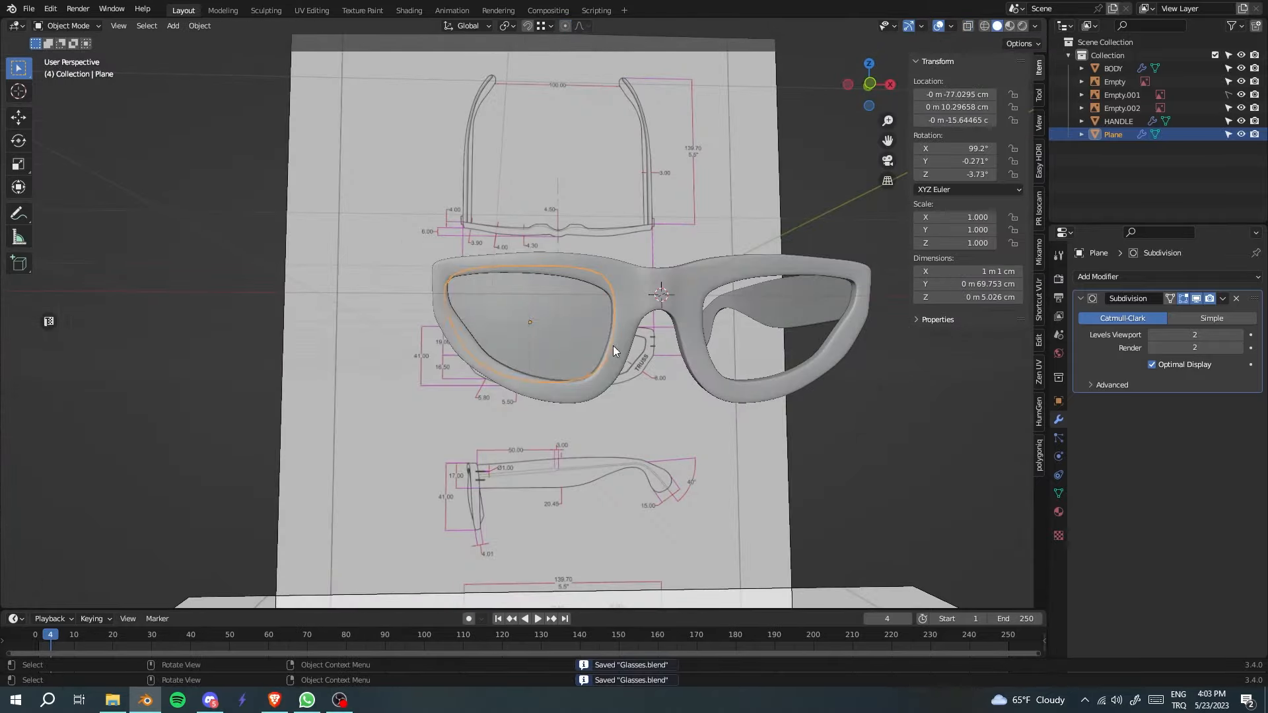
Shade the lens plane smooth and save the file.
right_click(558, 315)
left_click(541, 280)
middle_click_drag(541, 279, 703, 421)
scroll(703, 421, "down", 3)
key("ctrl+s")
scroll(515, 314, "up", 4)
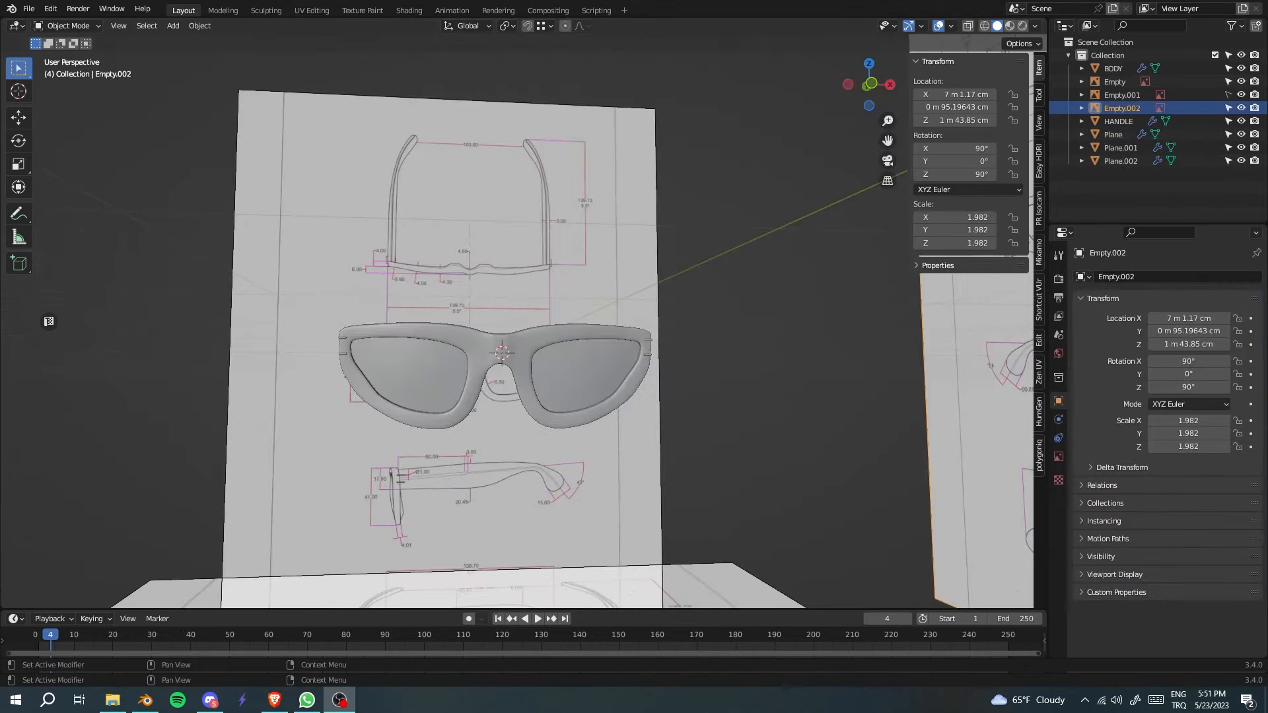
Duplicate the horizontal edge at the middle of the front frame's bridge and separate it into its own object.
middle_click_drag(542, 409, 591, 451)
key("Tab")
scroll(471, 445, "up", 4)
middle_click_drag(472, 445, 513, 442)
left_click(512, 443)
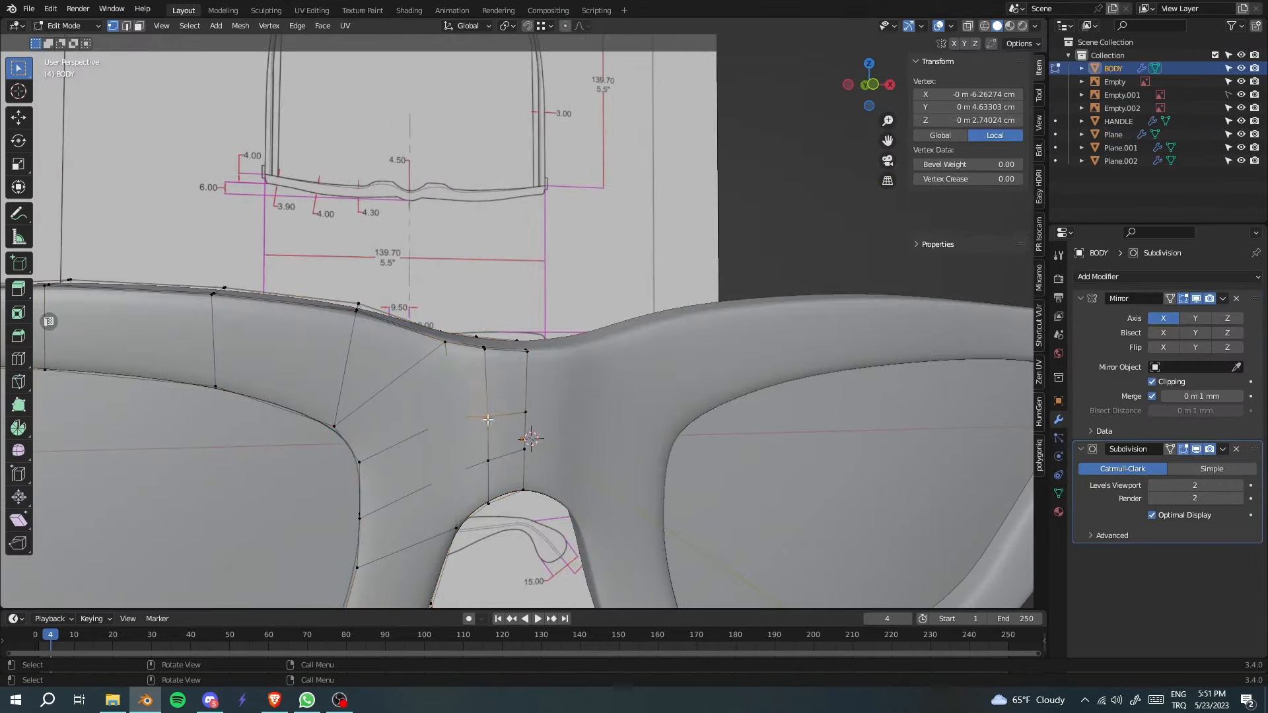
key("shift+d")
left_click(478, 478)
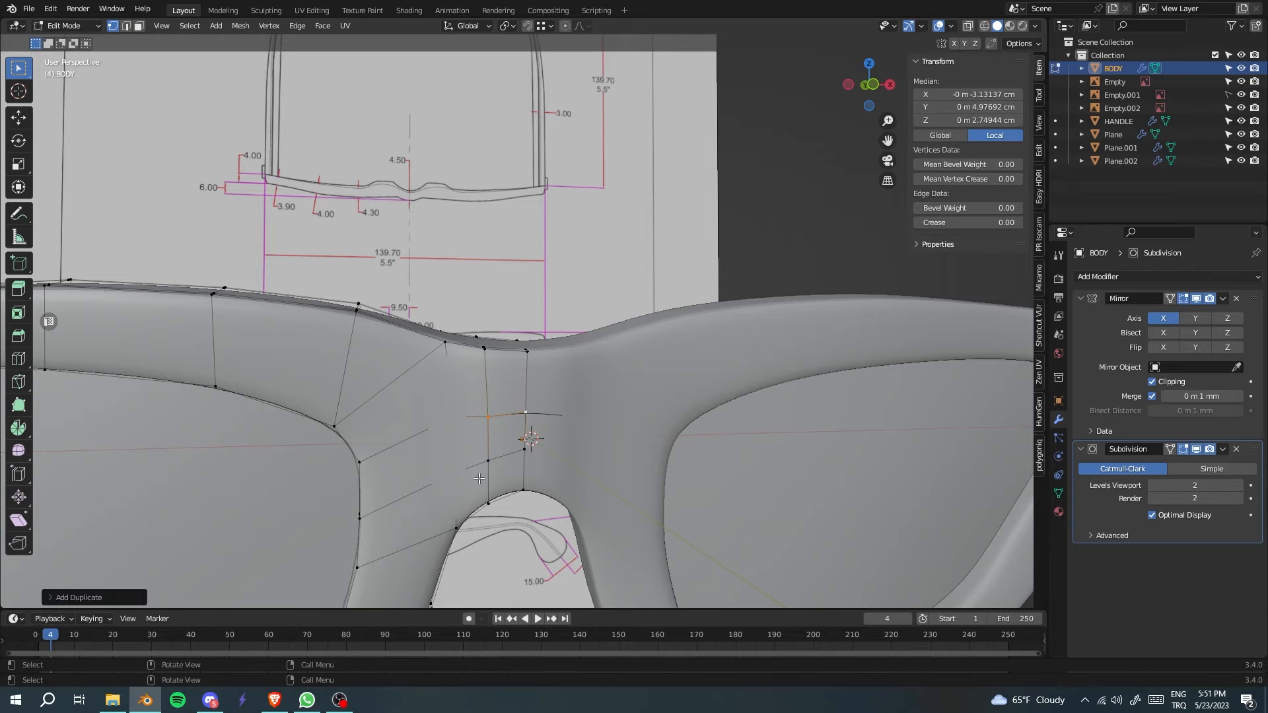
key("p")
left_click(478, 478)
key("Tab")
middle_click_drag(553, 419, 584, 400)
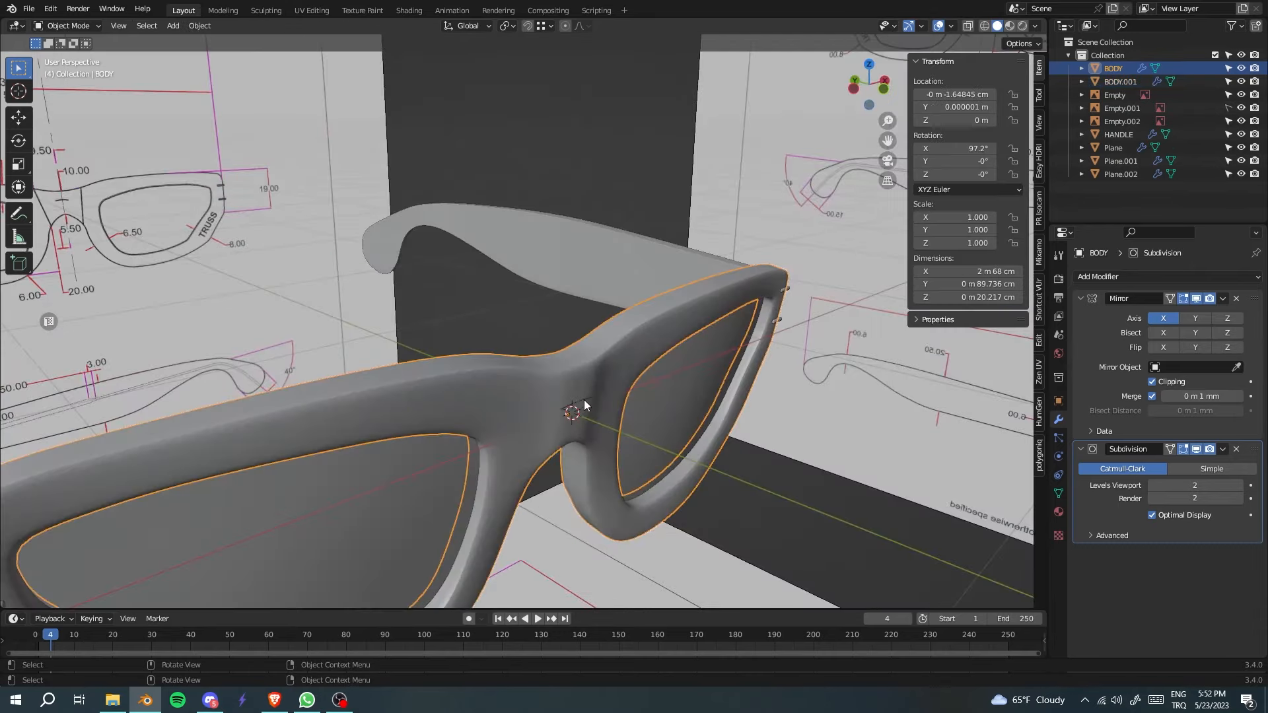
Extrude the separated bridge edge slightly downward into a narrow strip.
left_click(1121, 81)
key("Tab")
key("KP_1")
scroll(555, 323, "up", 4)
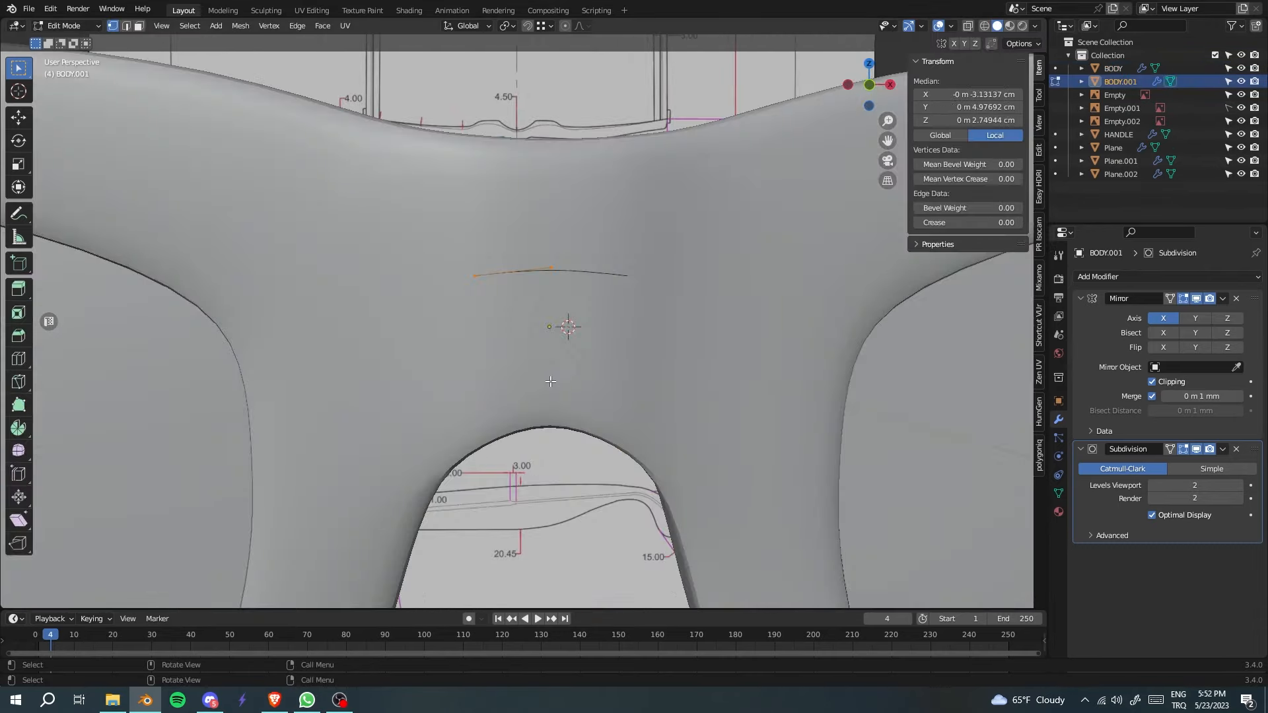
key("g")
left_click(486, 331)
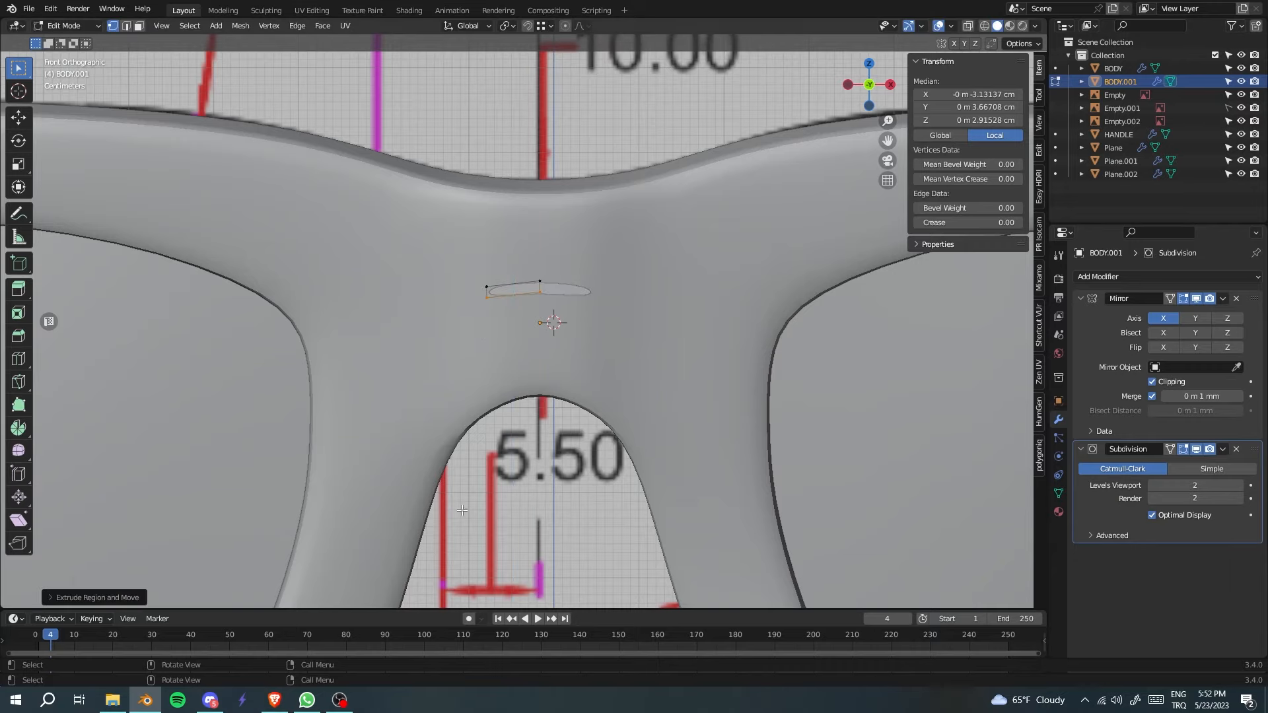
Shift the bridge strip's lower edge along Z and extrude the strip backward into a thin solid piece.
scroll(271, 609, "down", 4)
middle_click_drag(271, 609, 490, 483)
key("KP_1")
scroll(517, 441, "up", 5)
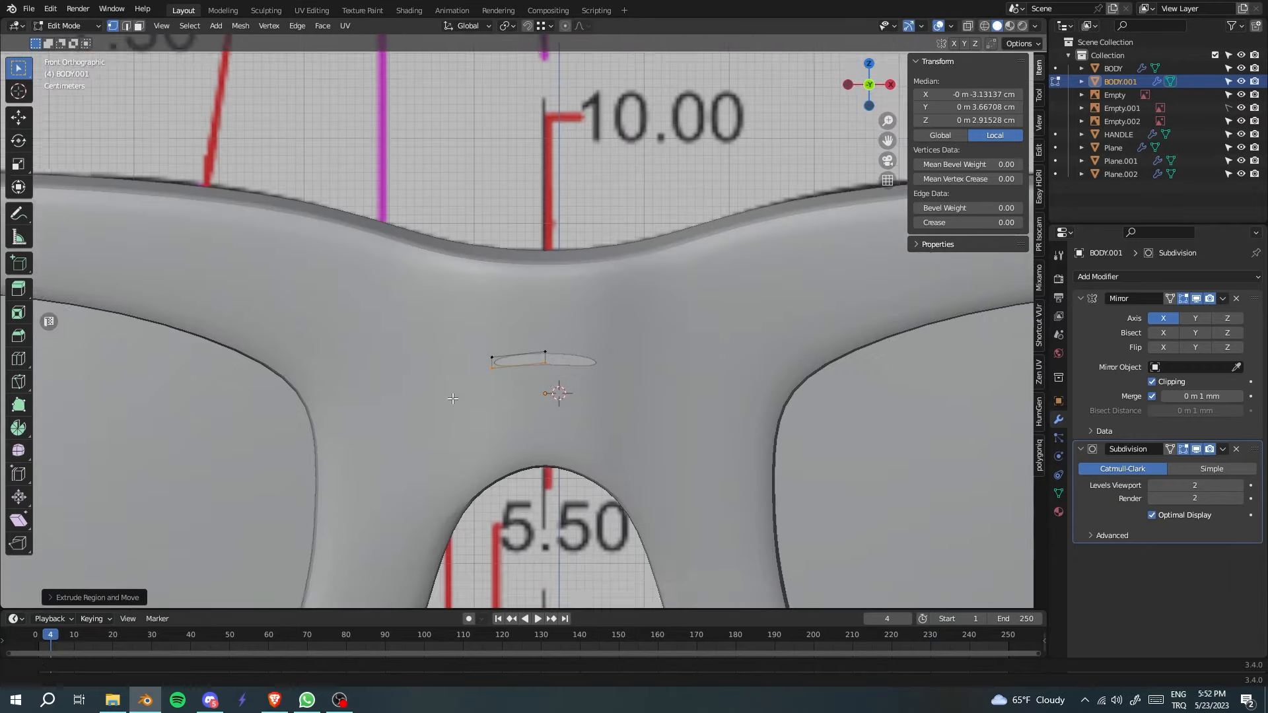
key("g")
key("z")
left_click(517, 441)
scroll(516, 441, "down", 4)
middle_click_drag(517, 440, 610, 513)
key("KP_1")
key("Tab")
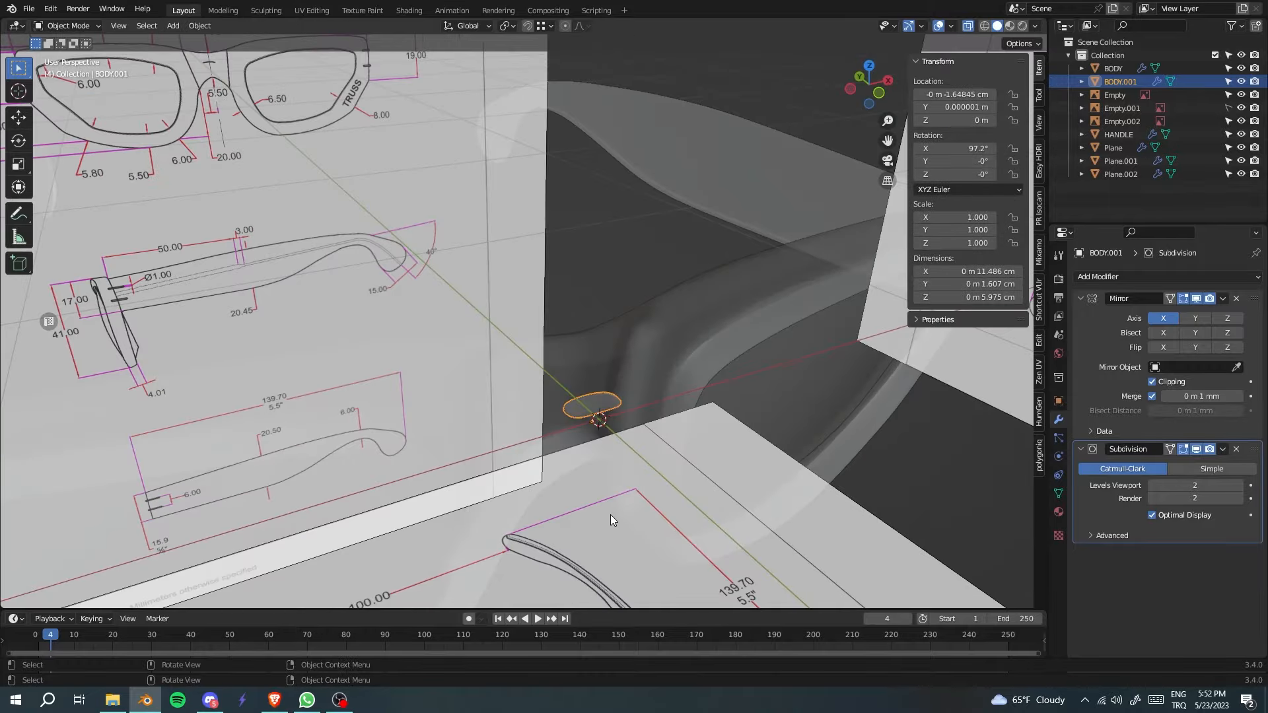
Move the bridge piece forward along Y to about -1.83 cm and adjust its rear vertices.
key("g")
key("y")
left_click(614, 522)
key("Tab")
key("KP_1")
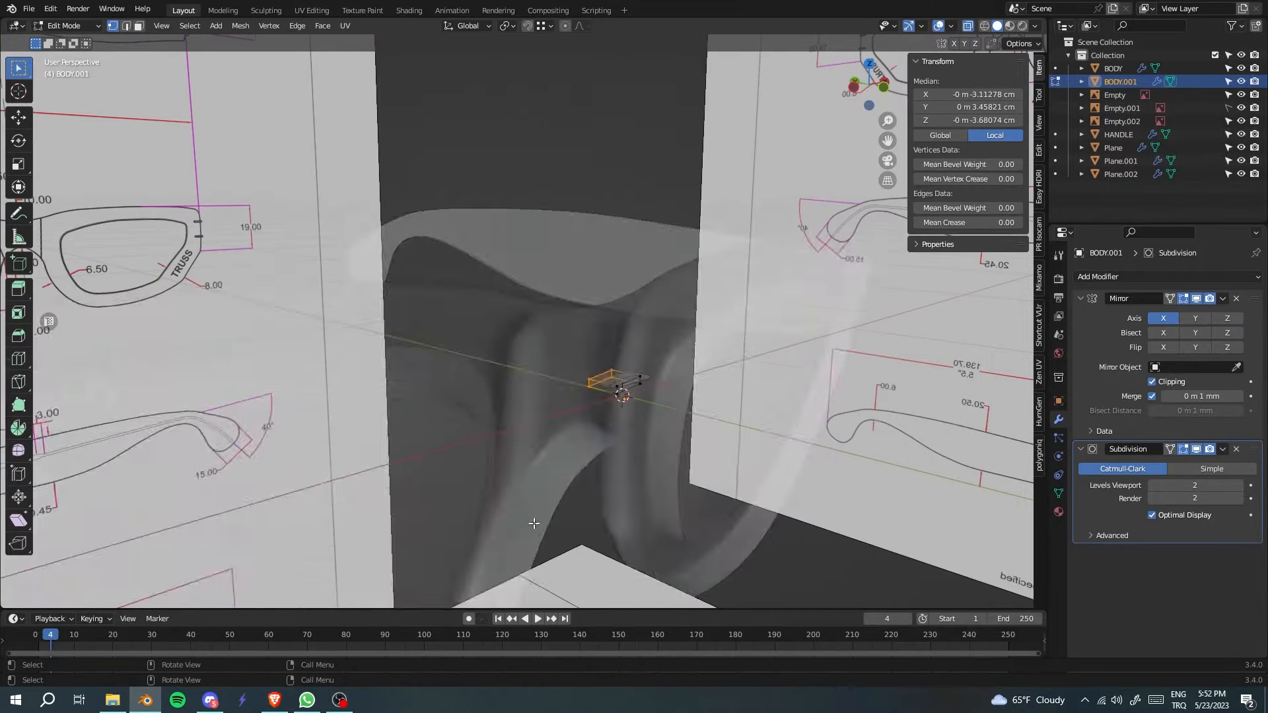
left_click(582, 526)
key("Tab")
Add a Bevel modifier to the bridge piece and place it first in the modifier stack, above Mirror.
scroll(717, 441, "down", 5)
middle_click_drag(717, 442, 643, 476)
left_click(722, 325)
scroll(749, 398, "up", 3)
middle_click_drag(272, 385, 449, 300, "shift")
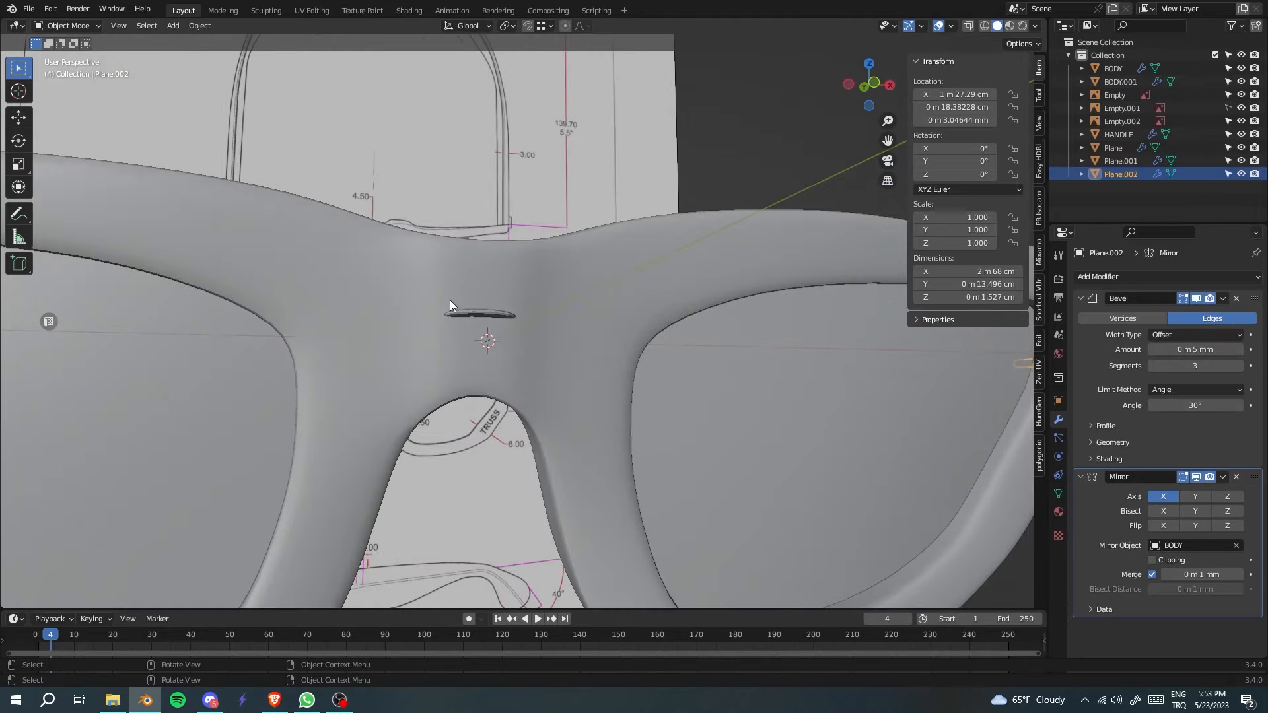
left_click(449, 304)
left_click(1142, 278)
left_click(995, 329)
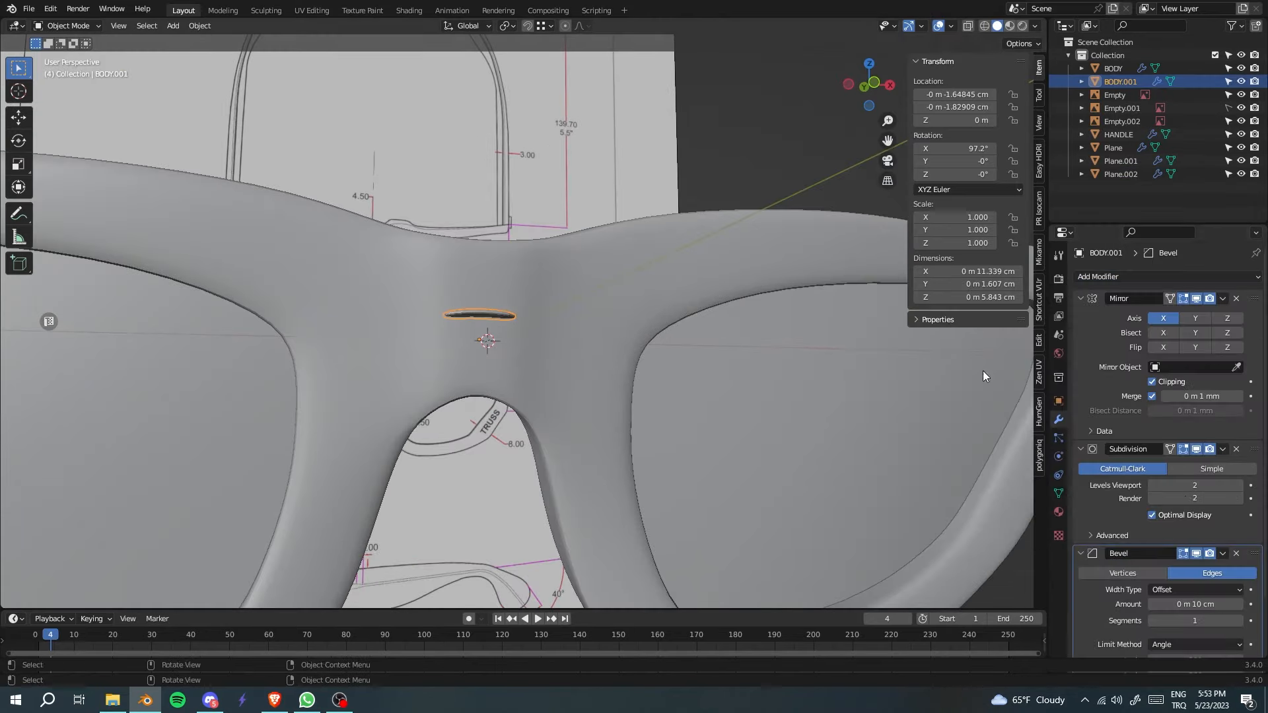
scroll(1211, 251, "down", 2)
scroll(1211, 232, "up", 2)
middle_click_drag(726, 330, 555, 441)
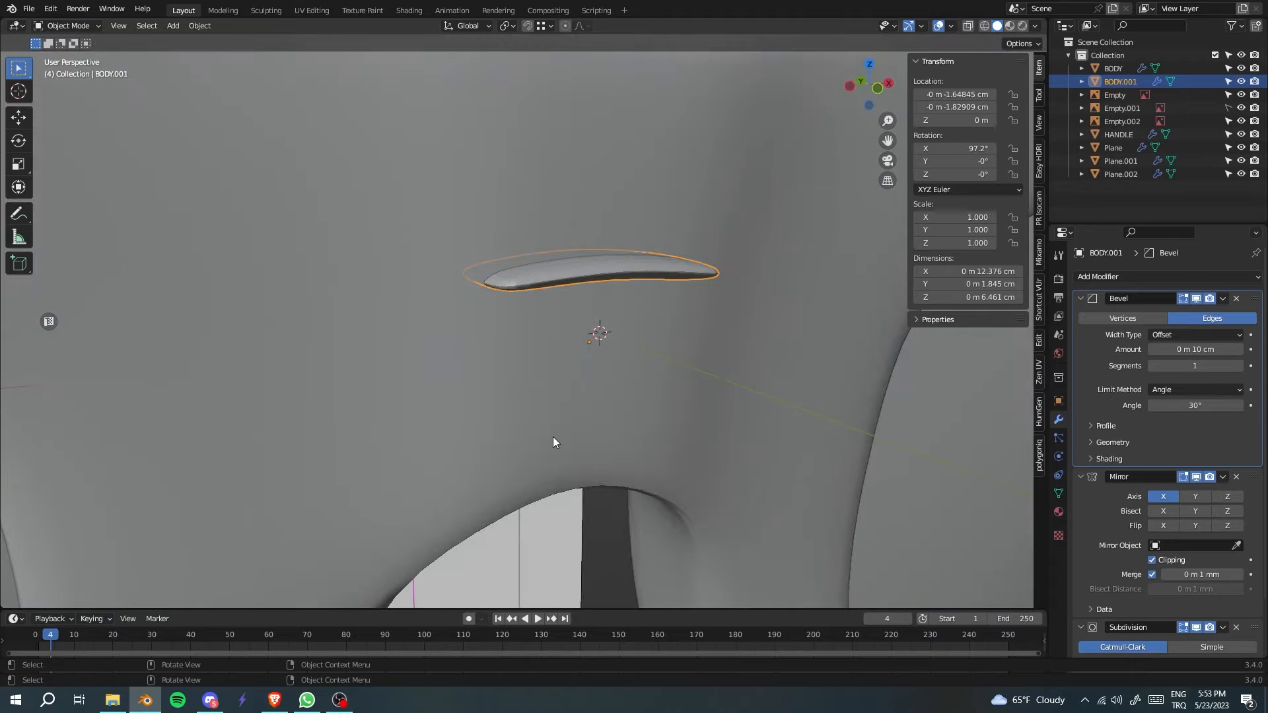
Set the bridge piece's bevel amount to 5 mm with one segment.
scroll(601, 423, "up", 3)
scroll(616, 400, "down", 3)
middle_click_drag(616, 400, 617, 343)
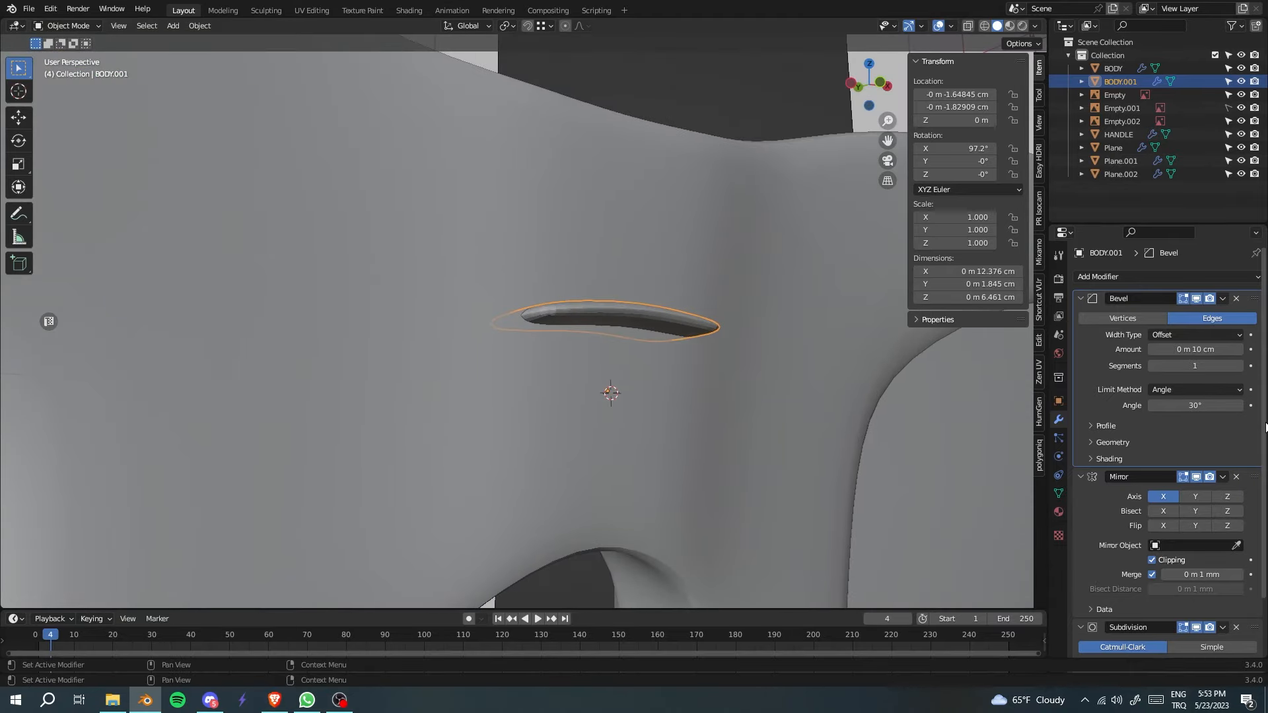
left_click(1187, 352)
type("0.005")
key("Return")
scroll(491, 423, "down", 5)
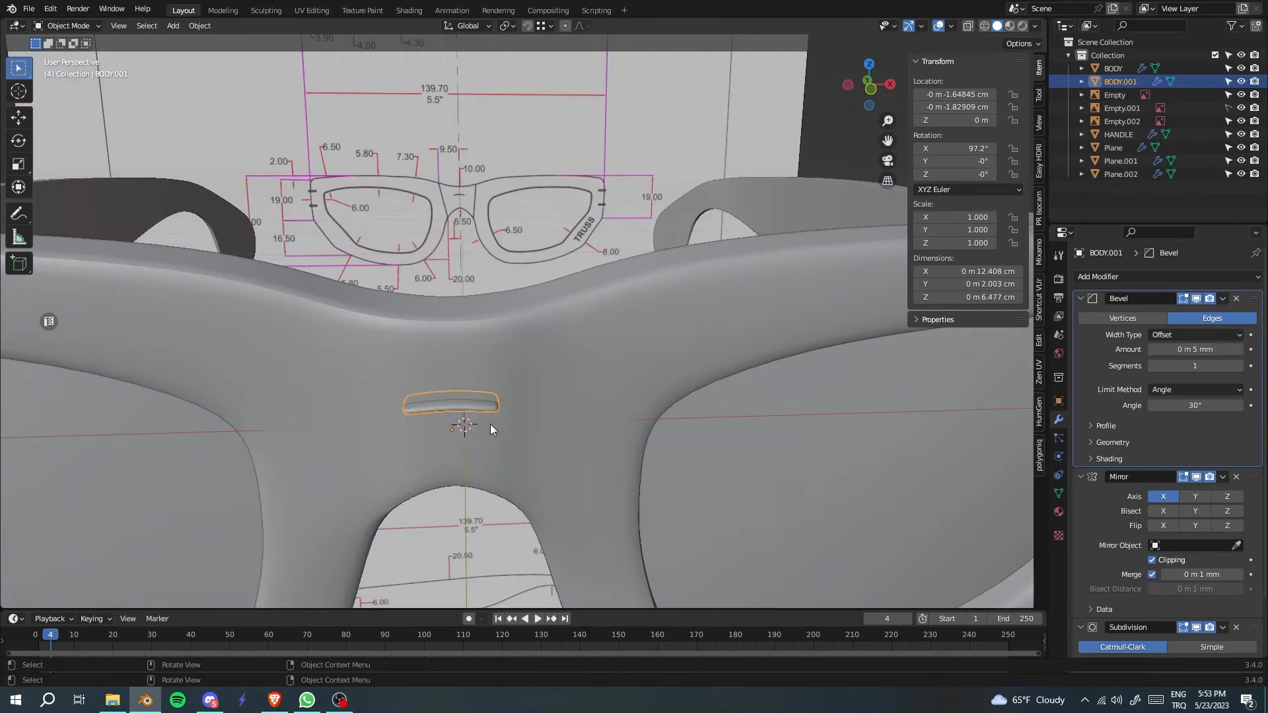
left_click_drag(1177, 366, 1165, 367)
Move the bridge piece along Y to about -5.8 mm so it fits into the front frame.
scroll(599, 434, "down", 3)
scroll(463, 434, "up", 5)
key("KP_7")
middle_click_drag(420, 503, 632, 518, "shift")
key("g")
left_click(634, 507)
key("g")
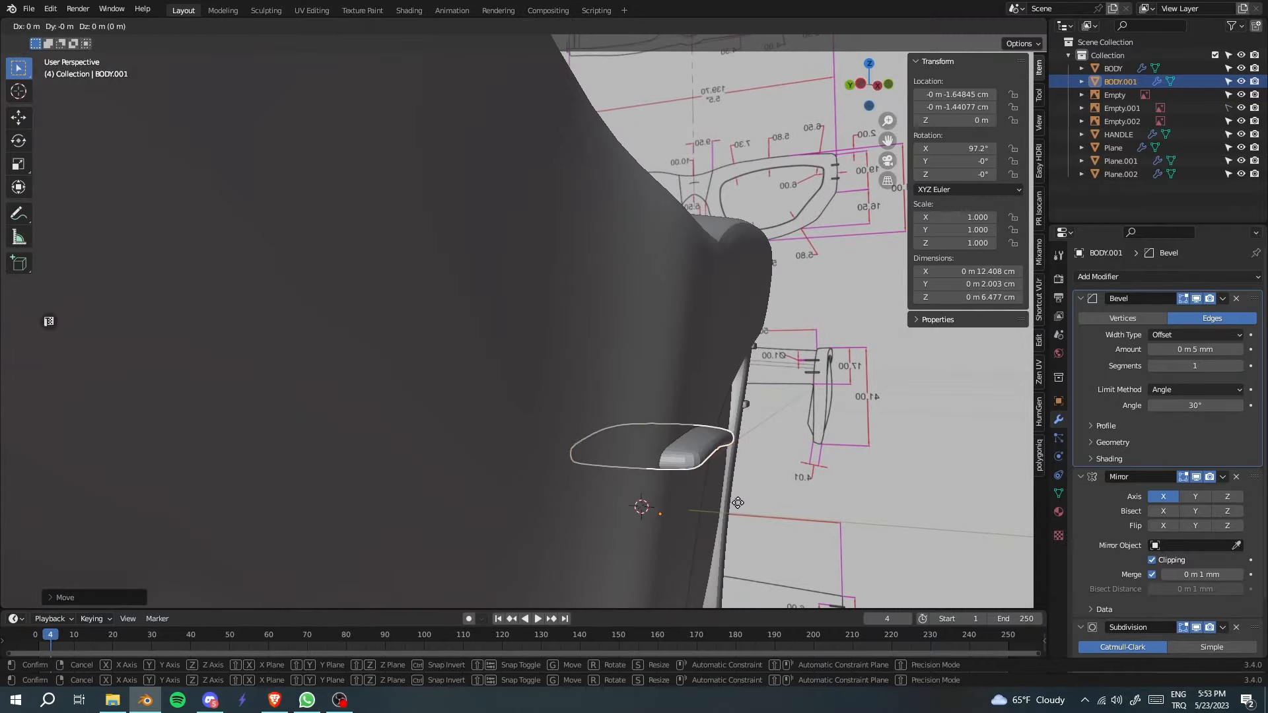
key("y")
left_click(810, 547)
scroll(810, 546, "down", 2)
middle_click_drag(810, 544, 694, 429)
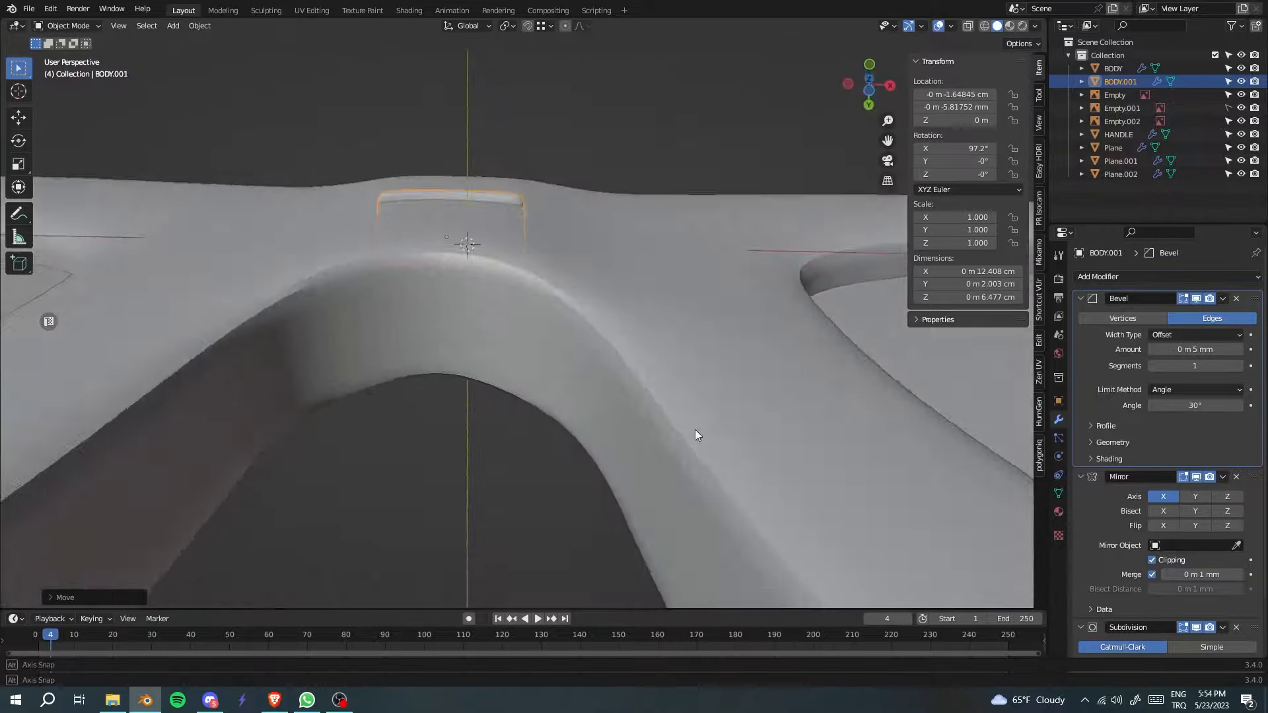
scroll(695, 429, "down", 4)
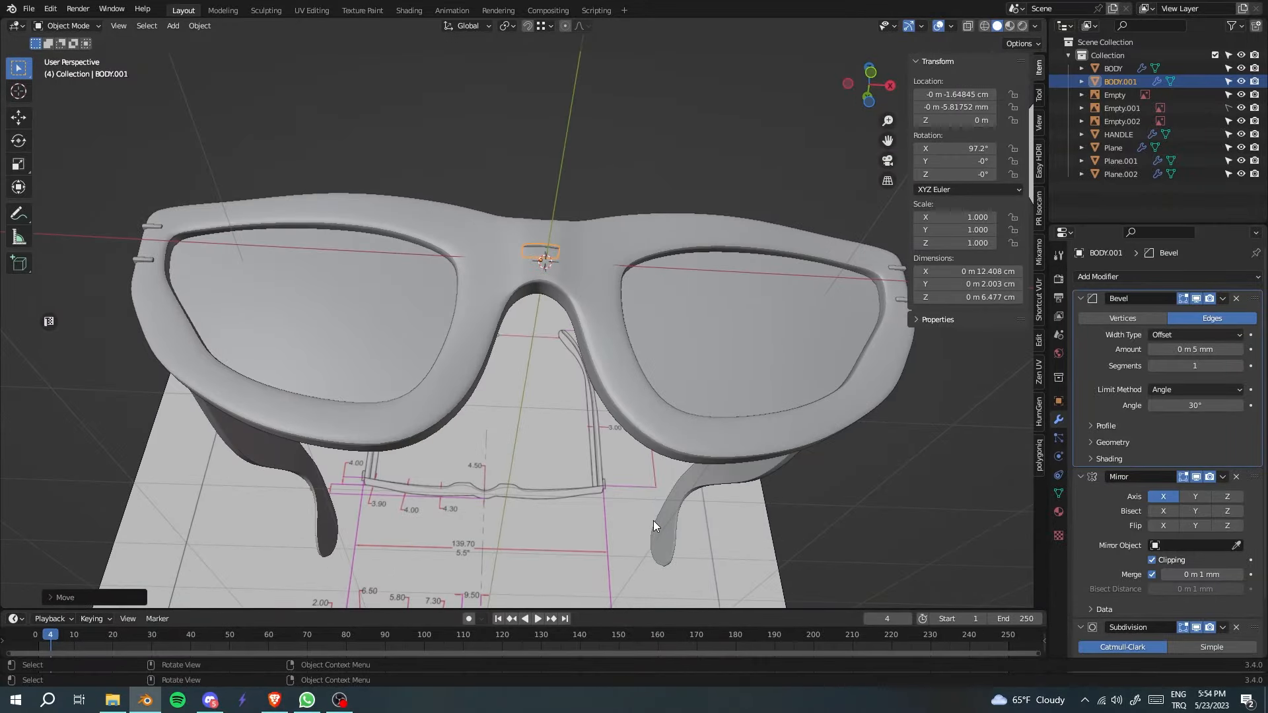
Check the whole glasses model and save the file.
scroll(651, 521, "down", 4)
scroll(588, 514, "up", 4)
left_click(591, 473)
middle_click_drag(588, 514, 595, 569)
key("ctrl+s")
Raise the bridge piece along Z to about 4.56 cm to match the short line in the front reference drawing.
scroll(484, 473, "down", 4)
middle_click_drag(485, 473, 548, 386)
left_click(568, 362)
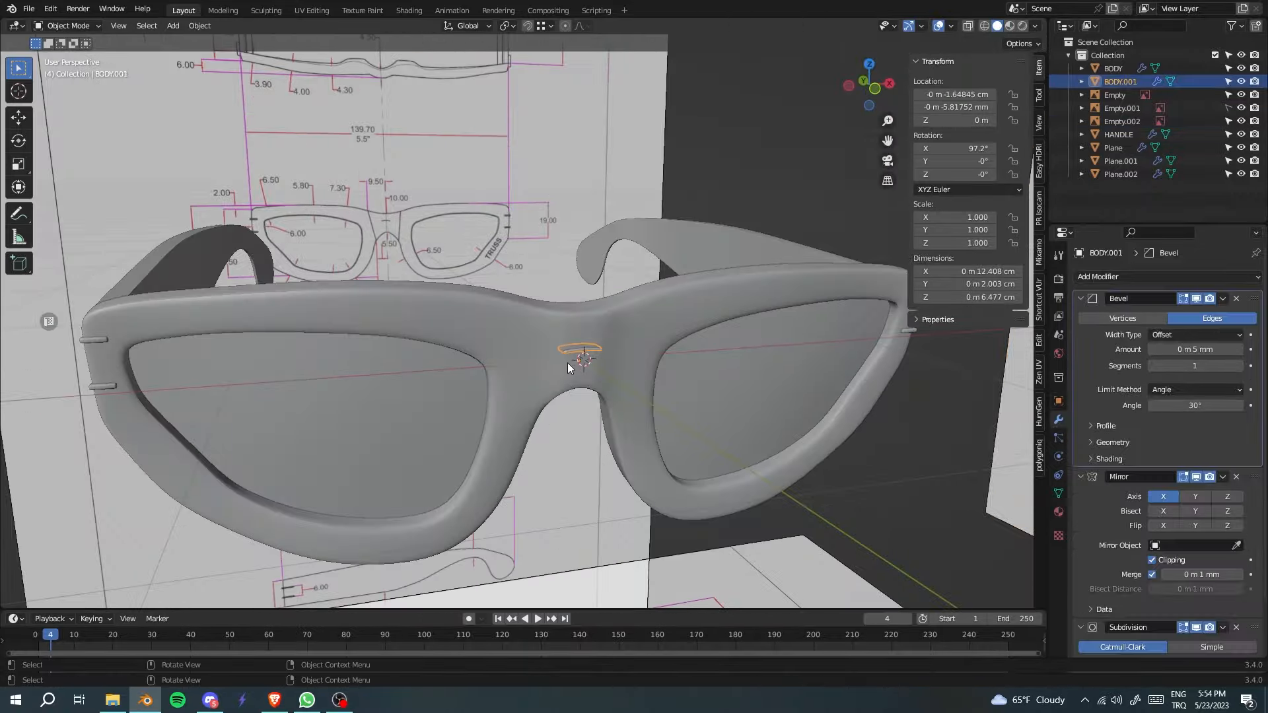
scroll(437, 330, "up", 8)
scroll(568, 387, "down", 6)
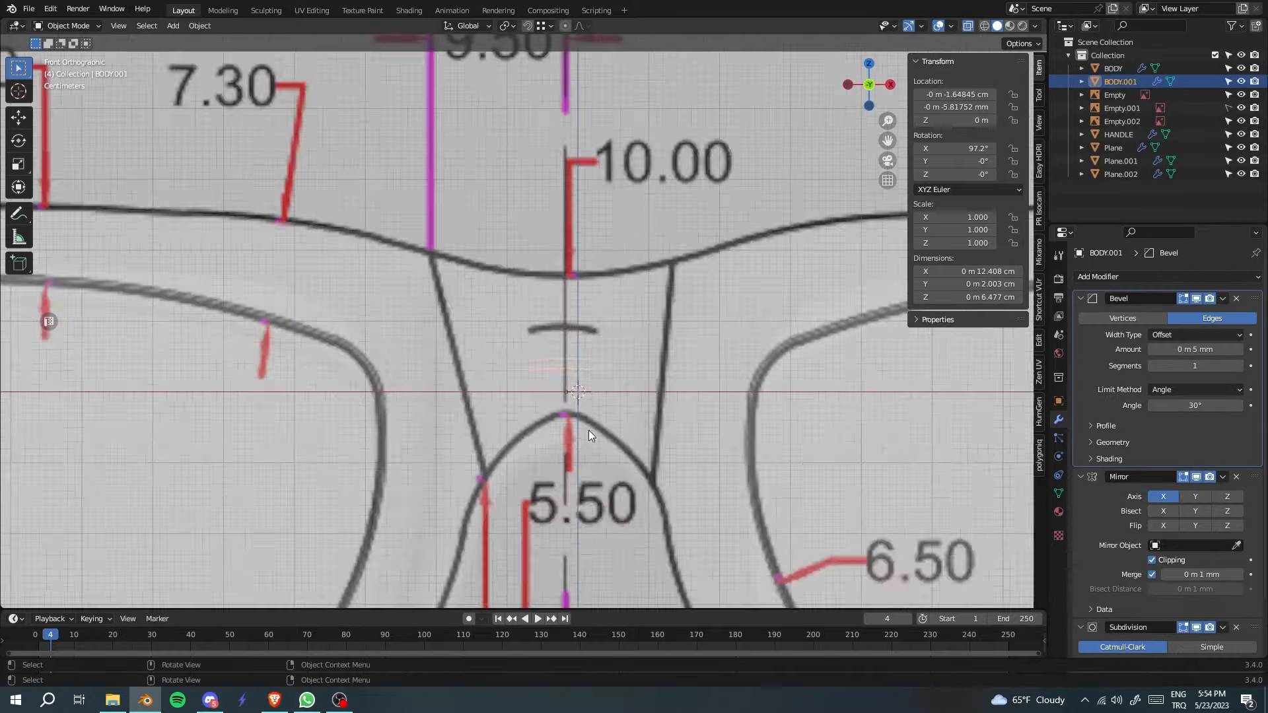
scroll(536, 450, "up", 5)
key("g")
key("z")
left_click(548, 377)
key("alt+z")
Shift the raised bridge piece along Y to adjust how far it sits out of the frame surface.
middle_click_drag(534, 420, 547, 425)
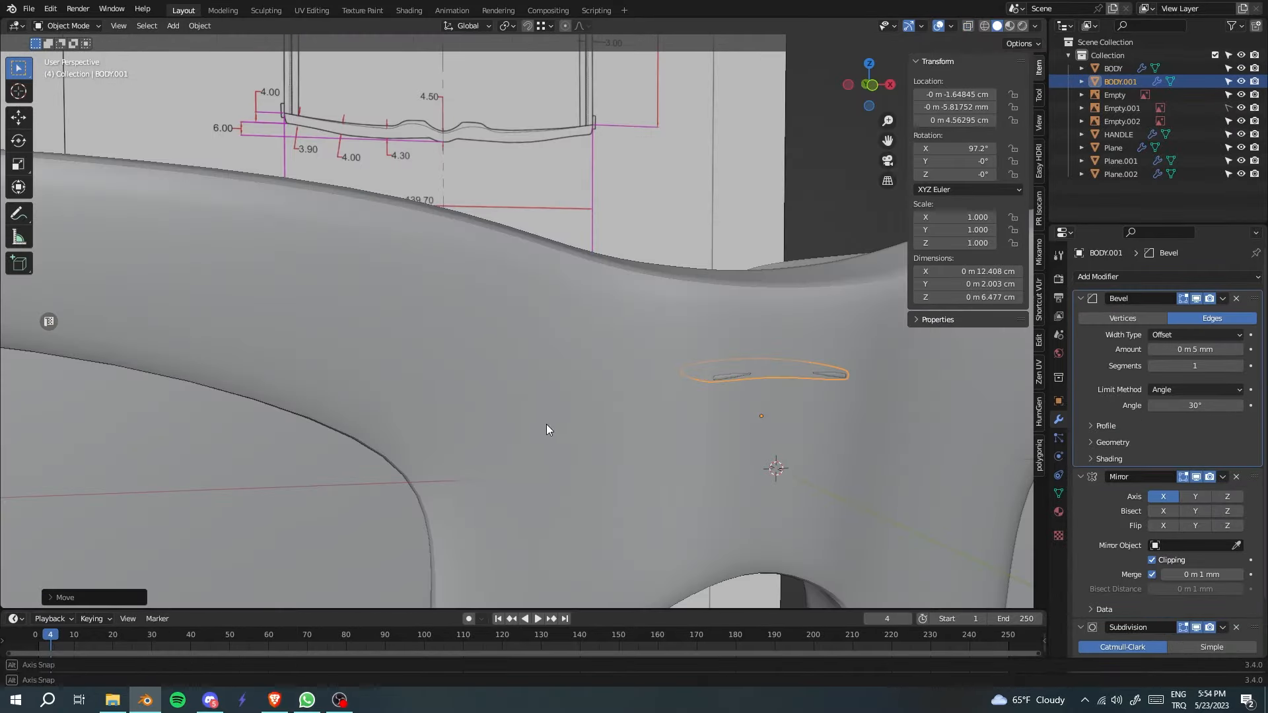
middle_click_drag(706, 436, 791, 426)
key("g")
key("y")
left_click(798, 430)
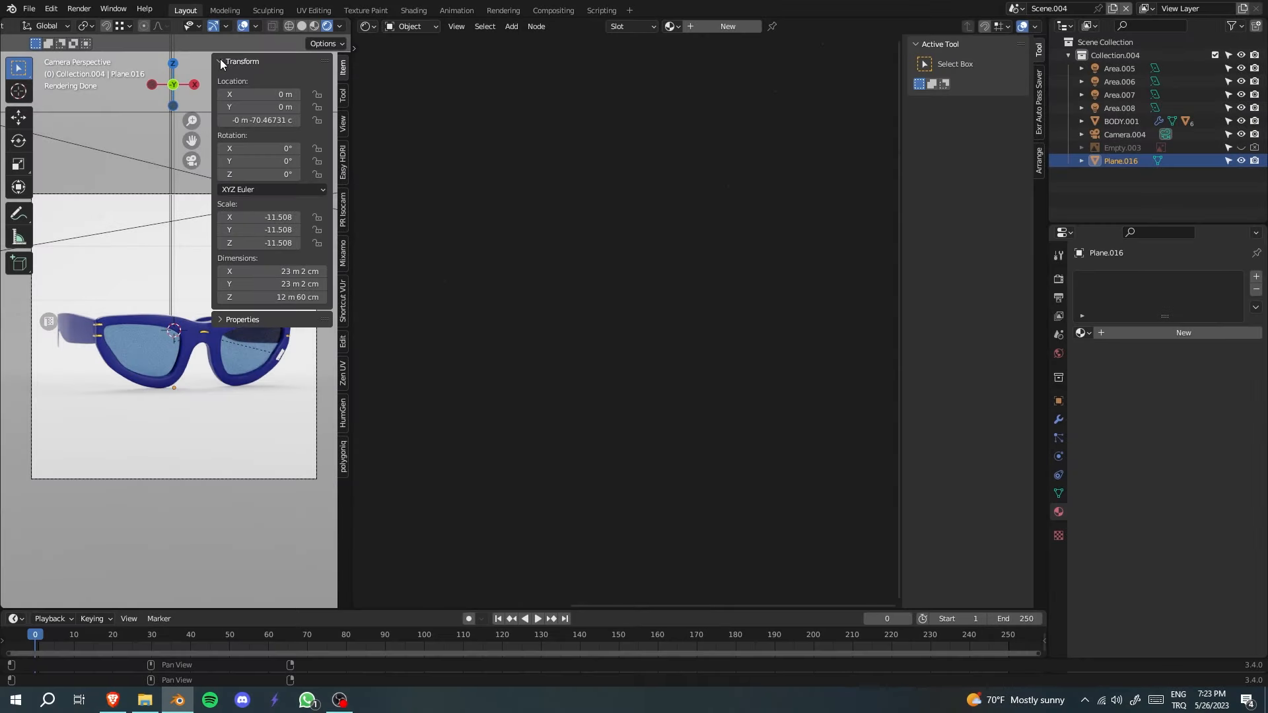
Hide the transform sidebar and widen the rendered camera view beside the shader editor.
left_click(221, 60)
key("n")
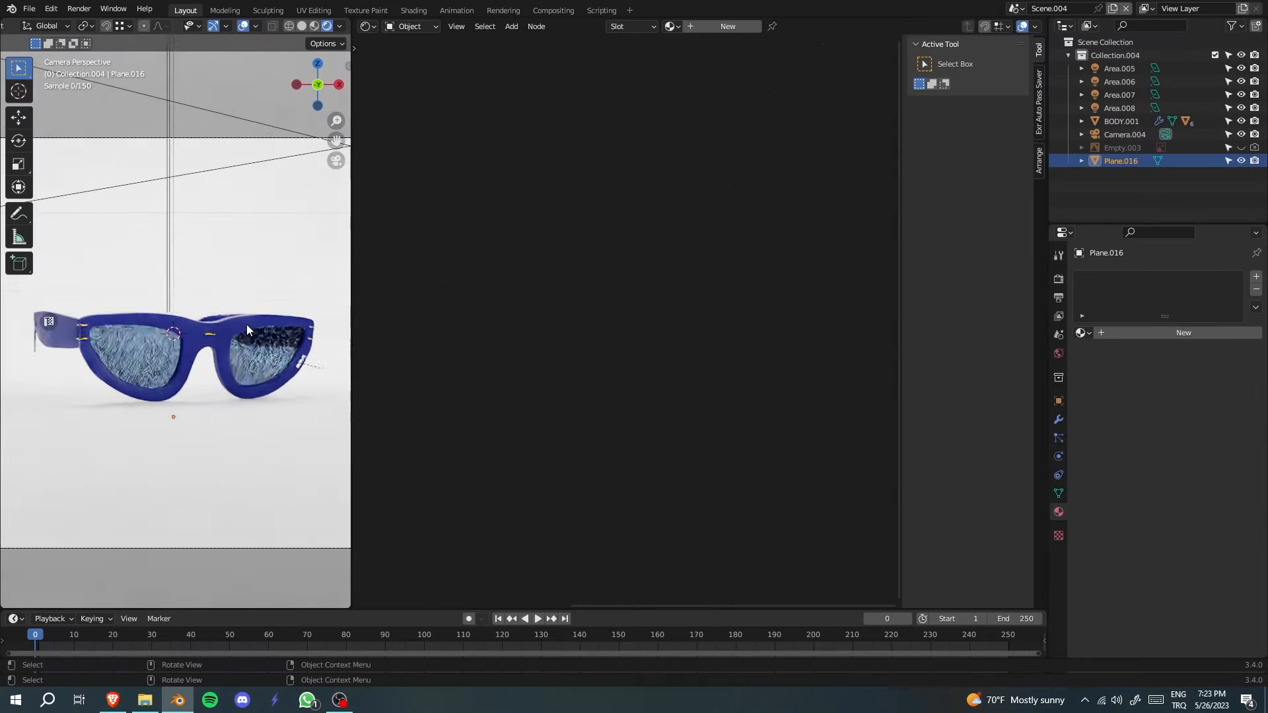
left_click_drag(351, 373, 518, 375)
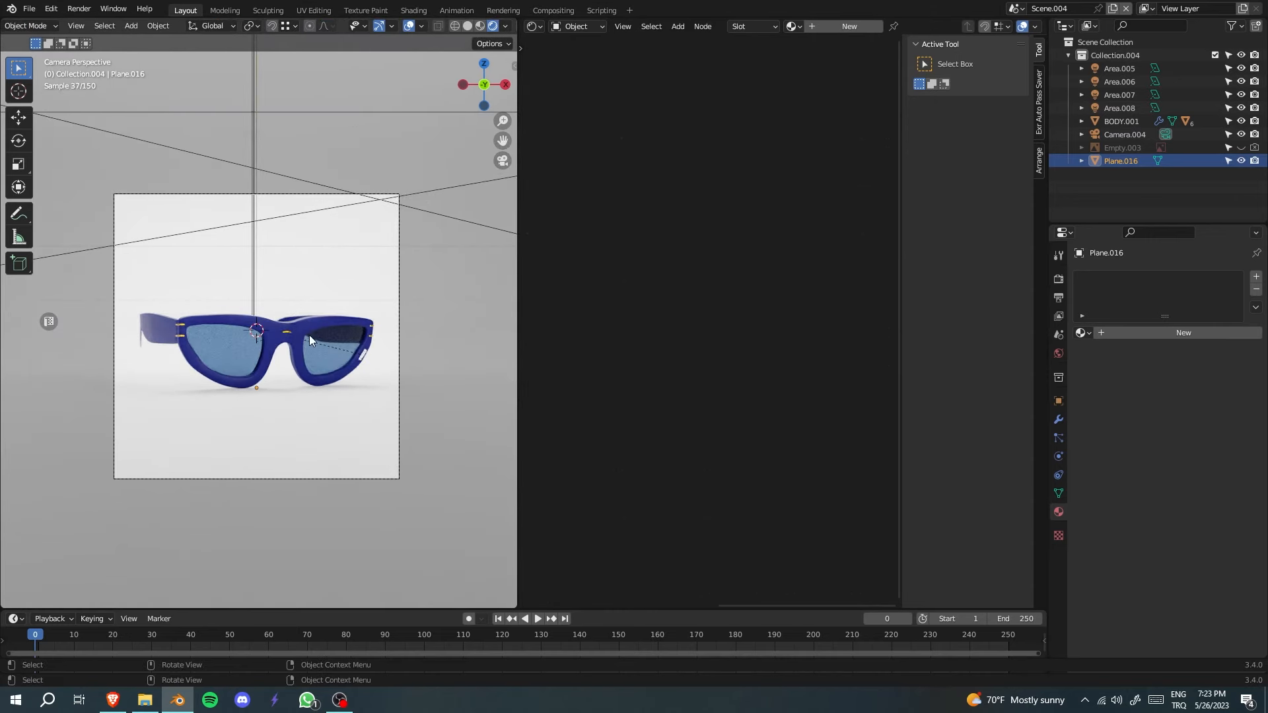
Examine the material node setups of the blue frame and of the lens.
left_click(273, 328)
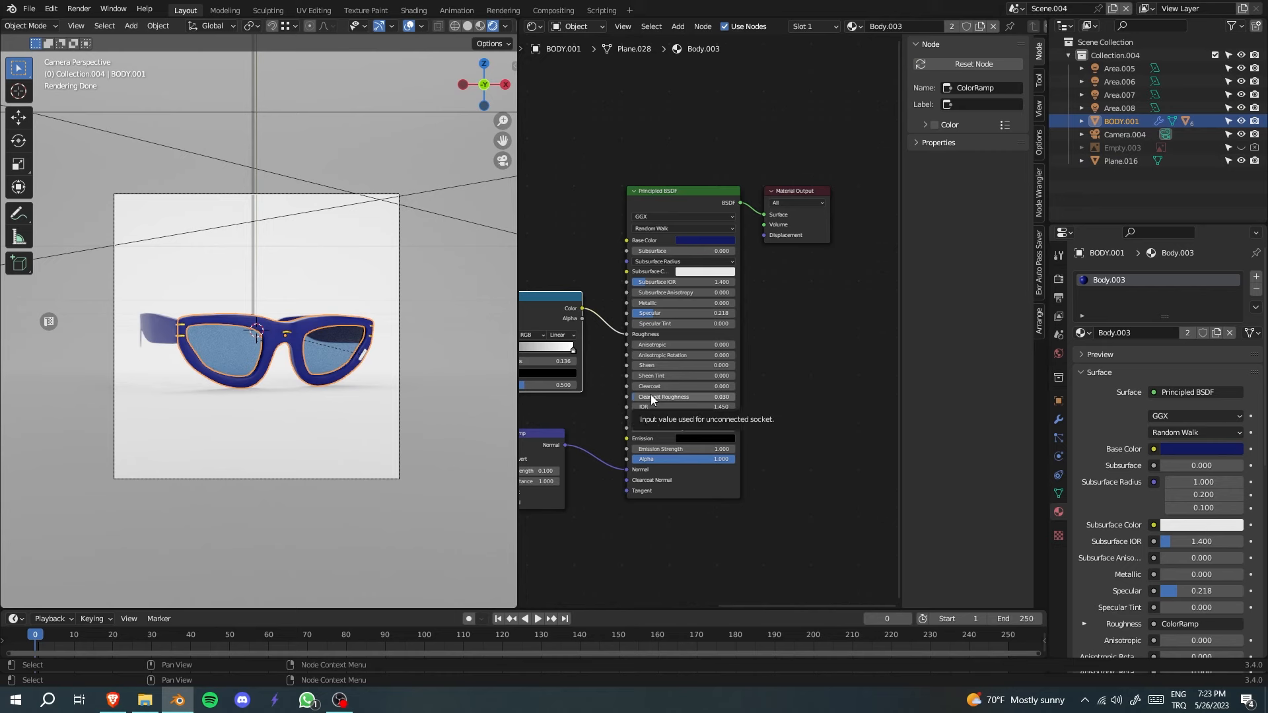
middle_click_drag(620, 393, 682, 394)
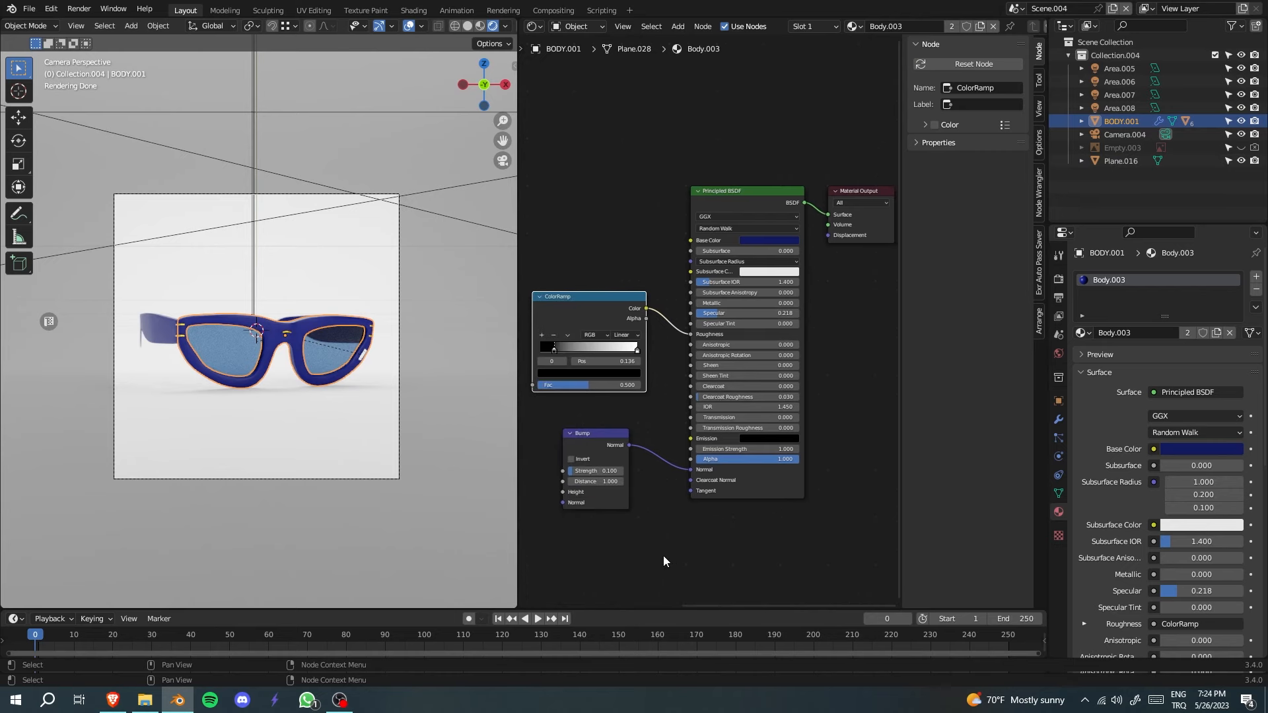
left_click(220, 342)
middle_click_drag(663, 422, 759, 559)
scroll(742, 521, "down", 2)
middle_click_drag(727, 478, 678, 470)
scroll(666, 470, "down", 1)
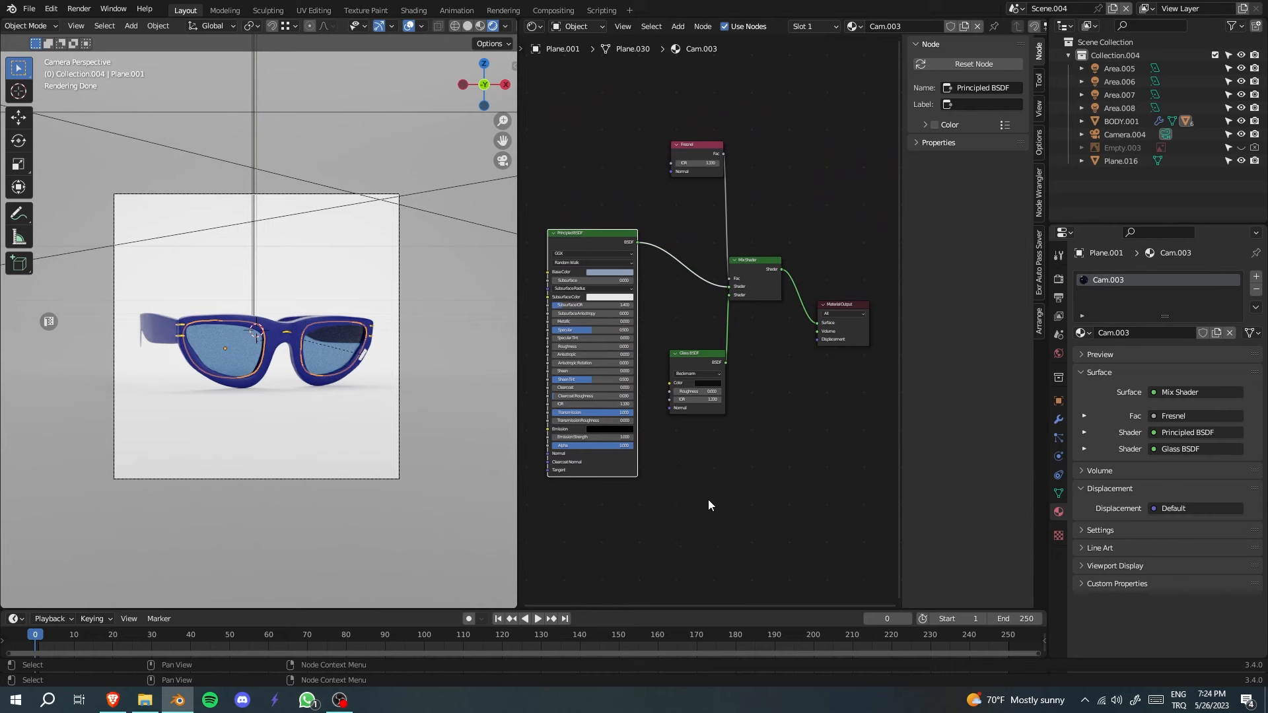
Inspect the Gold material on the bridge piece.
left_click(288, 335)
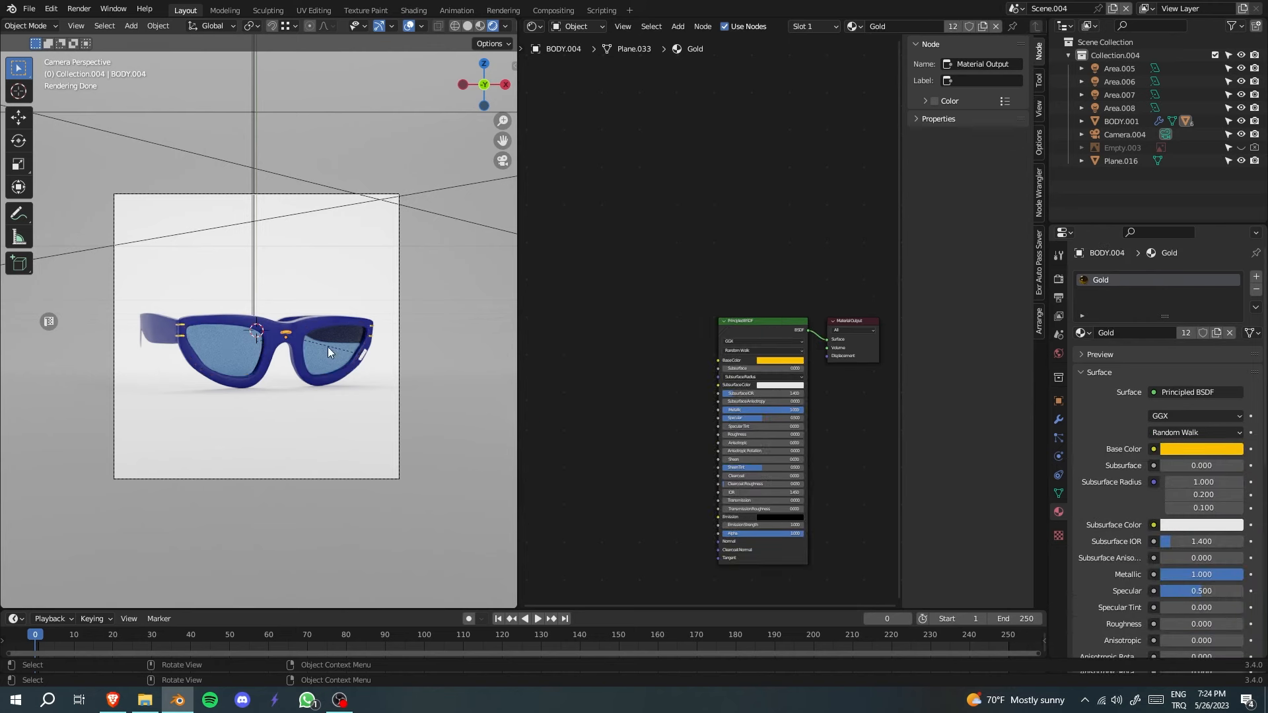
scroll(713, 383, "up", 3)
scroll(713, 405, "up", 2)
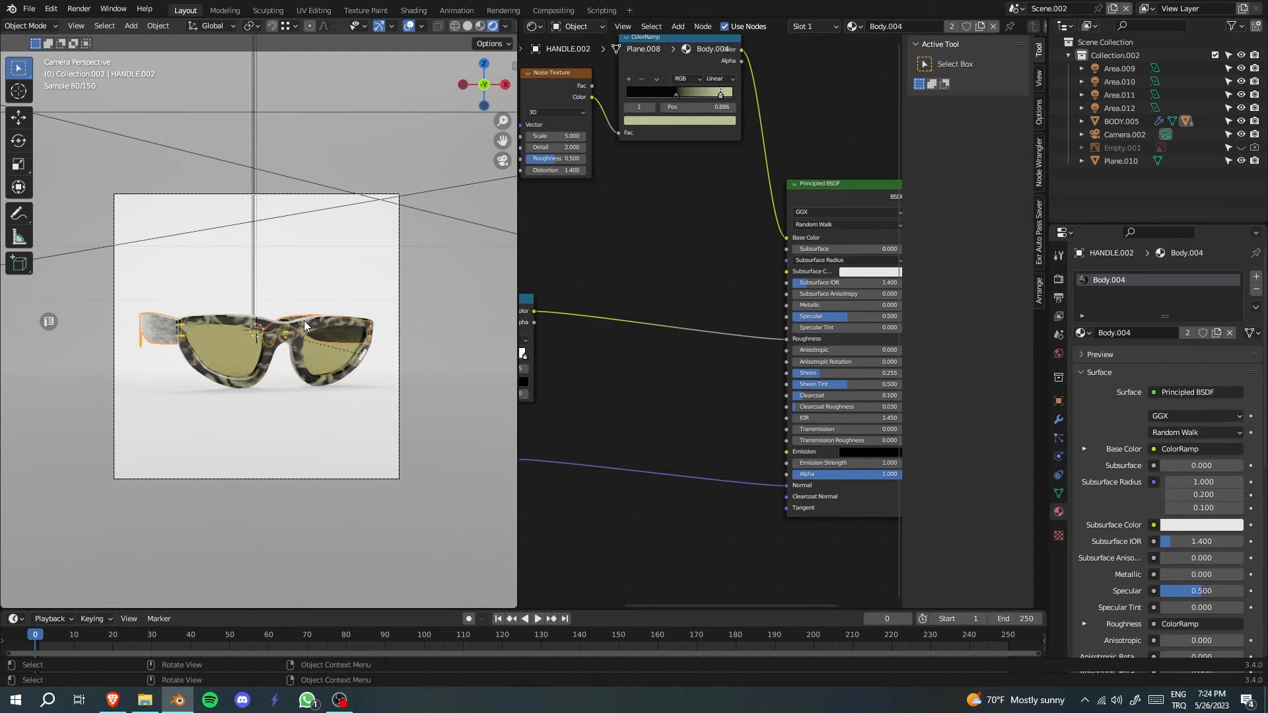
Examine the patterned frame's material nodes in Scene.002, including the noise texture, color ramps, bump and Principled BSDF.
left_click(304, 325)
scroll(539, 342, "down", 4)
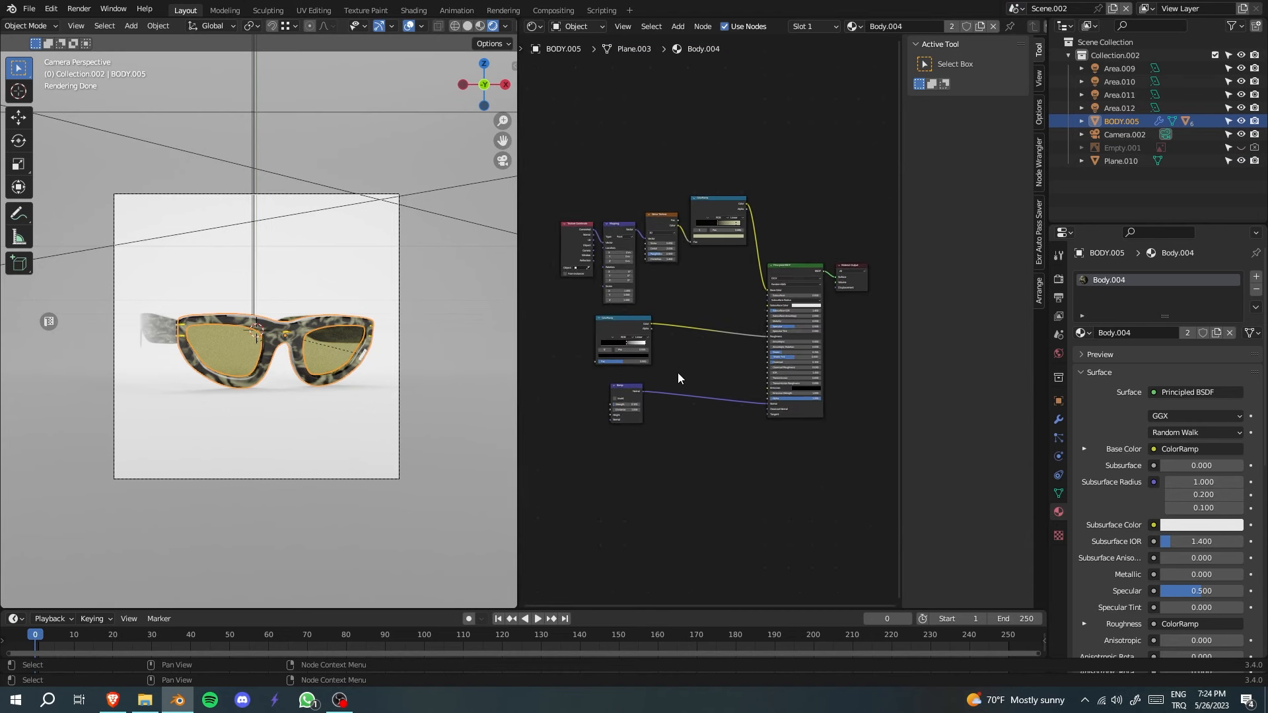
scroll(696, 380, "down", 3)
scroll(695, 380, "up", 2)
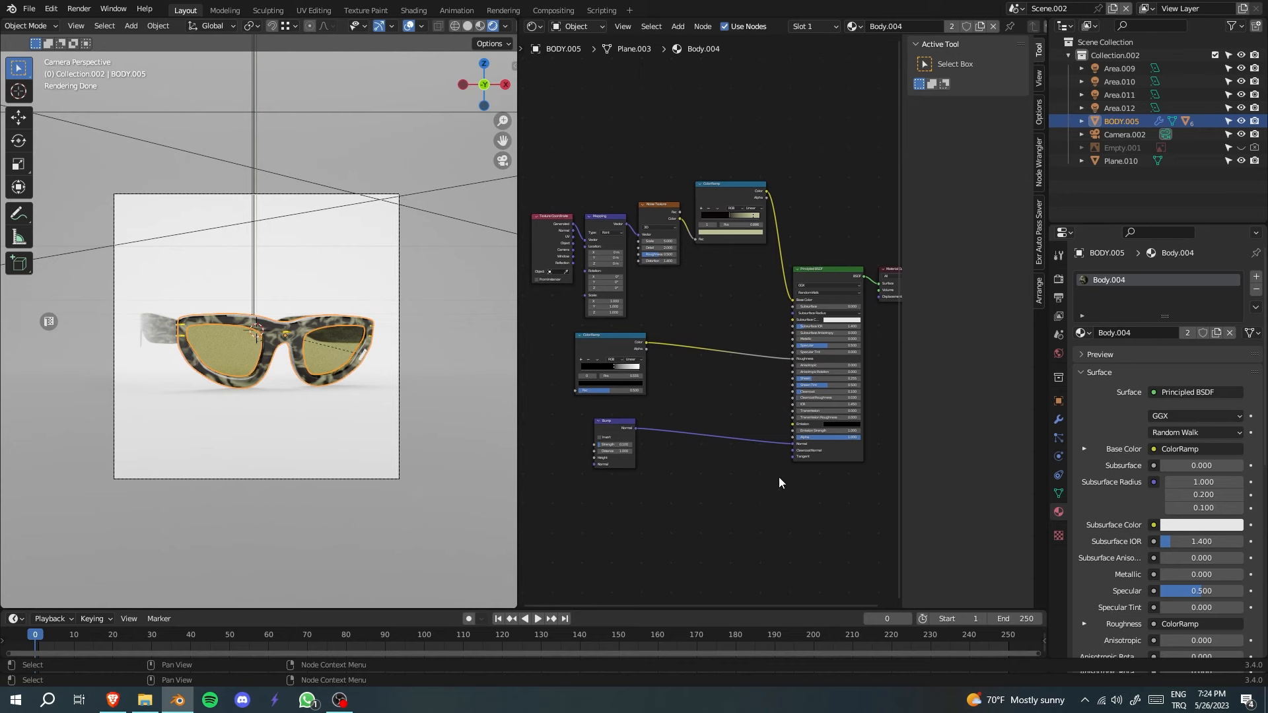
middle_click_drag(775, 478, 748, 466)
scroll(767, 468, "down", 1)
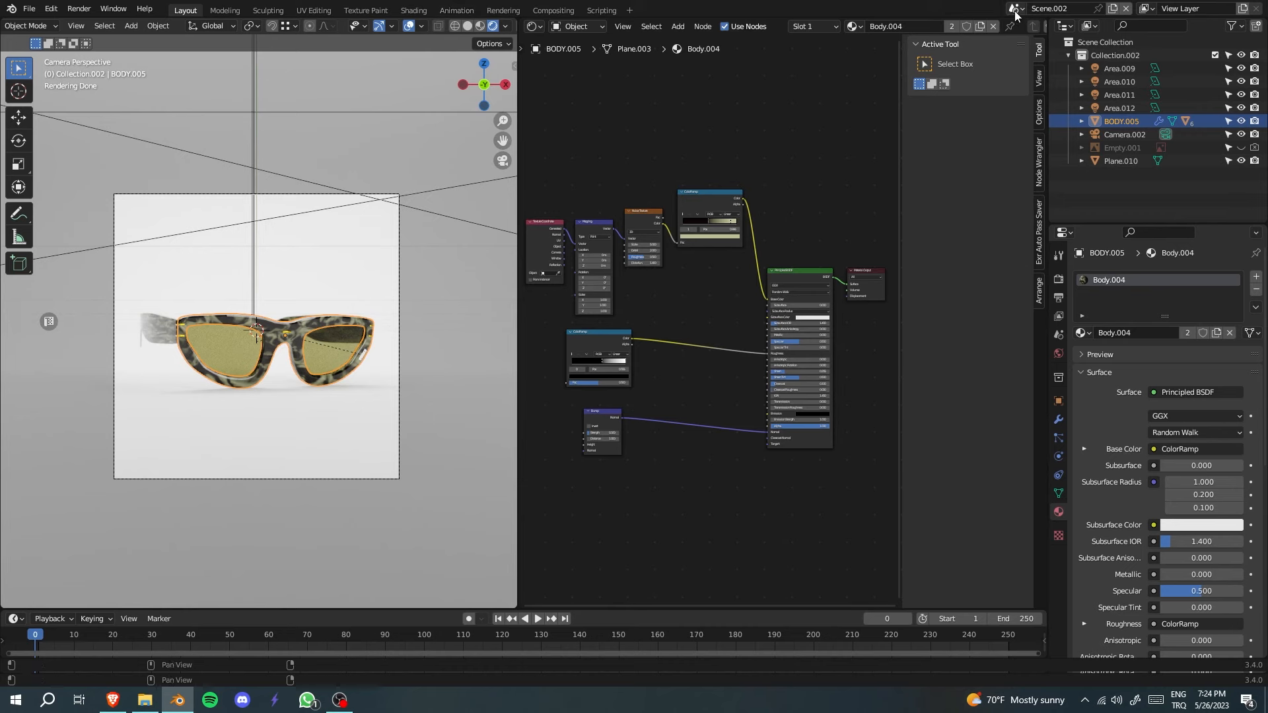
scroll(764, 279, "up", 5)
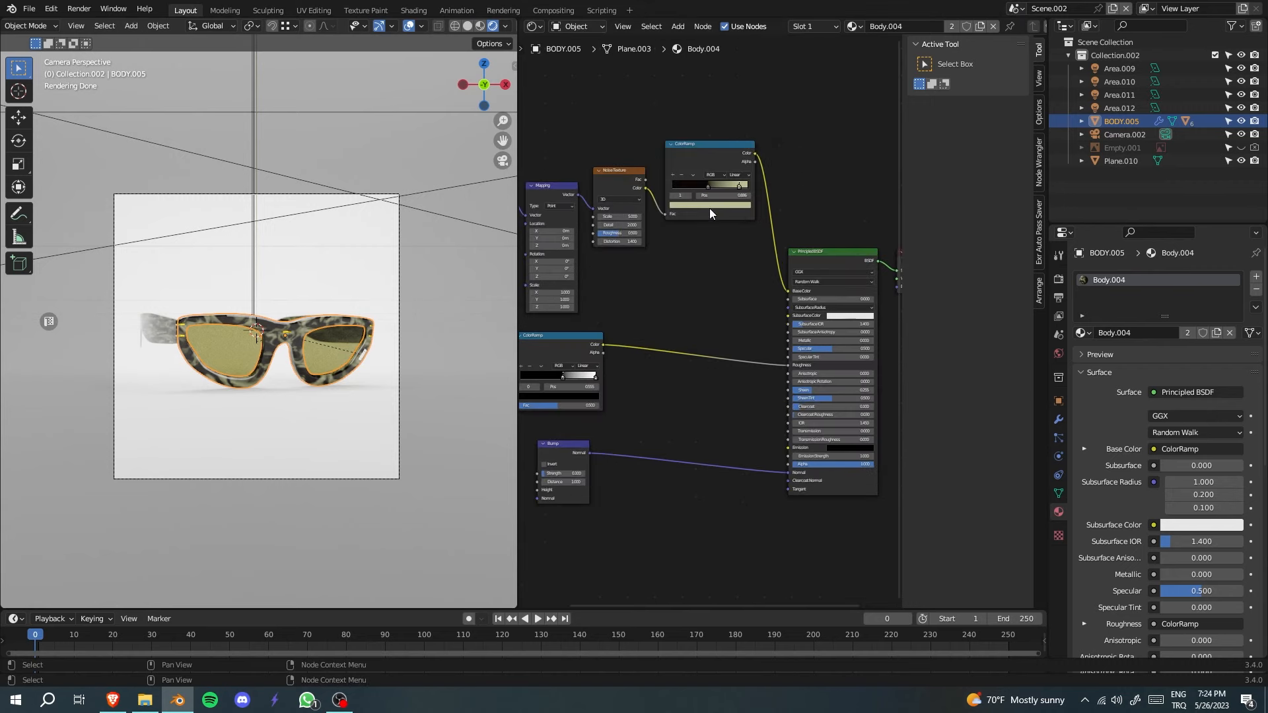
scroll(621, 368, "up", 1)
middle_click_drag(637, 366, 695, 471)
scroll(692, 395, "down", 3)
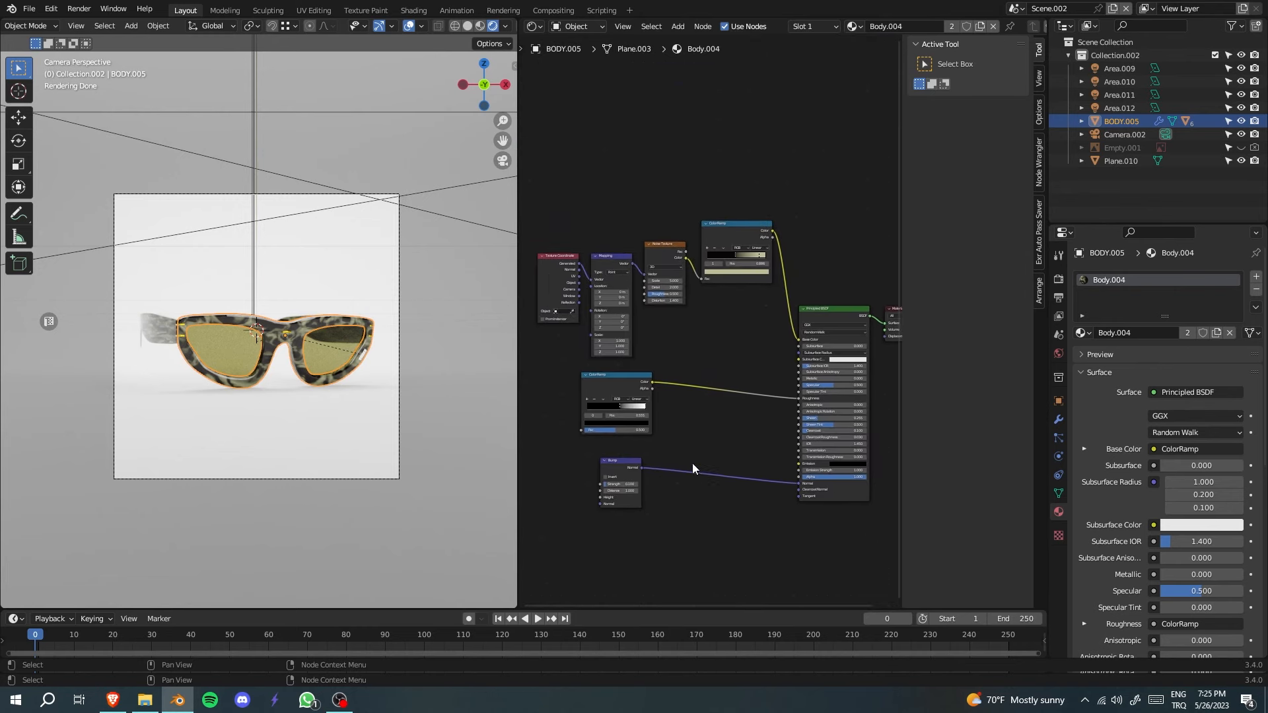